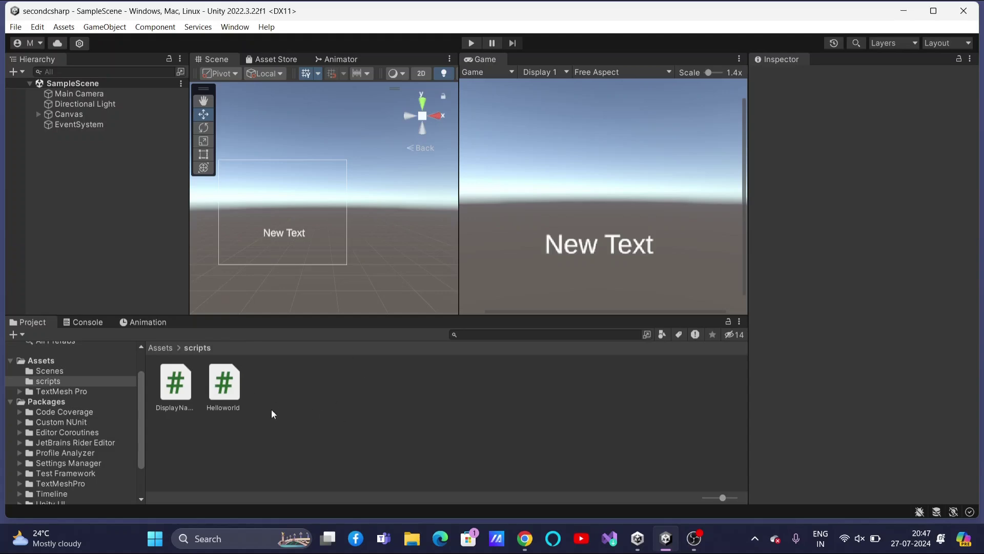
# - Run the scene, enter a different name in the Display Name script of the canvas text object, and stop play mode
pyautogui.click(38, 114)
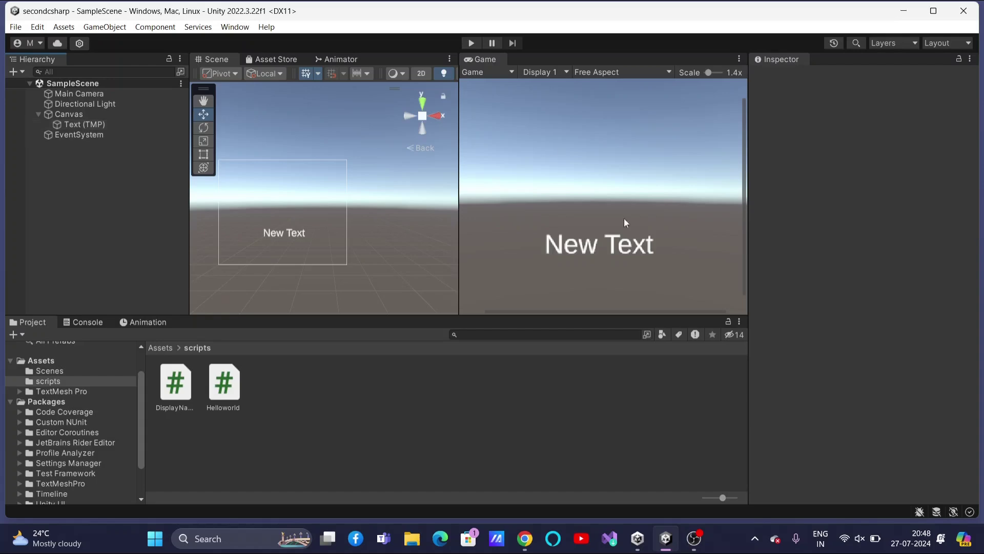
pyautogui.click(470, 45)
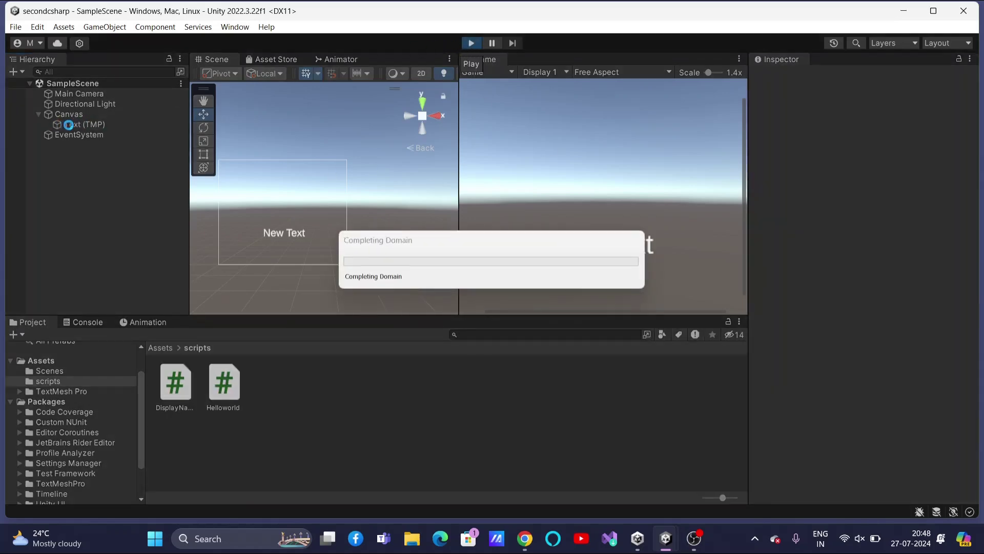
pyautogui.click(95, 124)
pyautogui.scroll(-10, 808, 355)
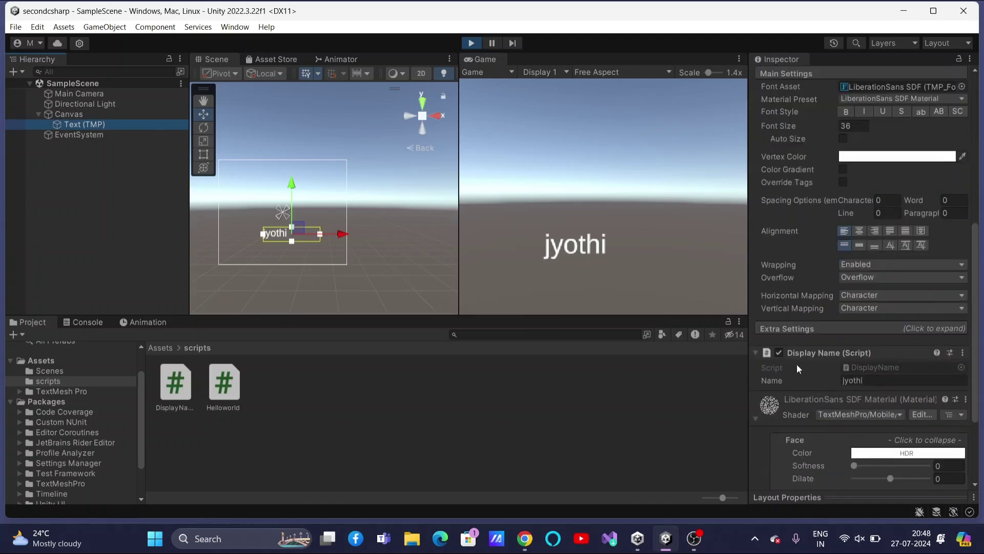
pyautogui.click(873, 379)
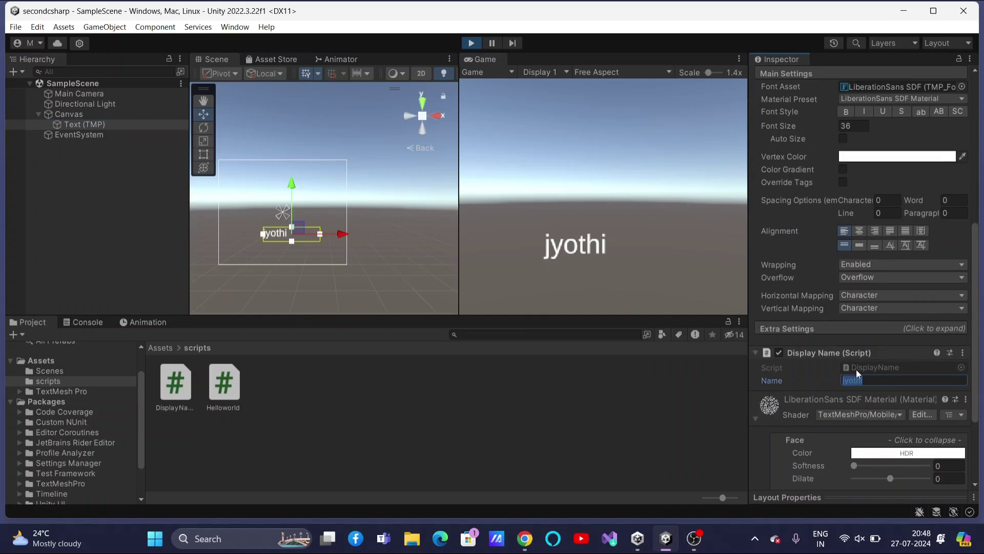
pyautogui.write('mandala')
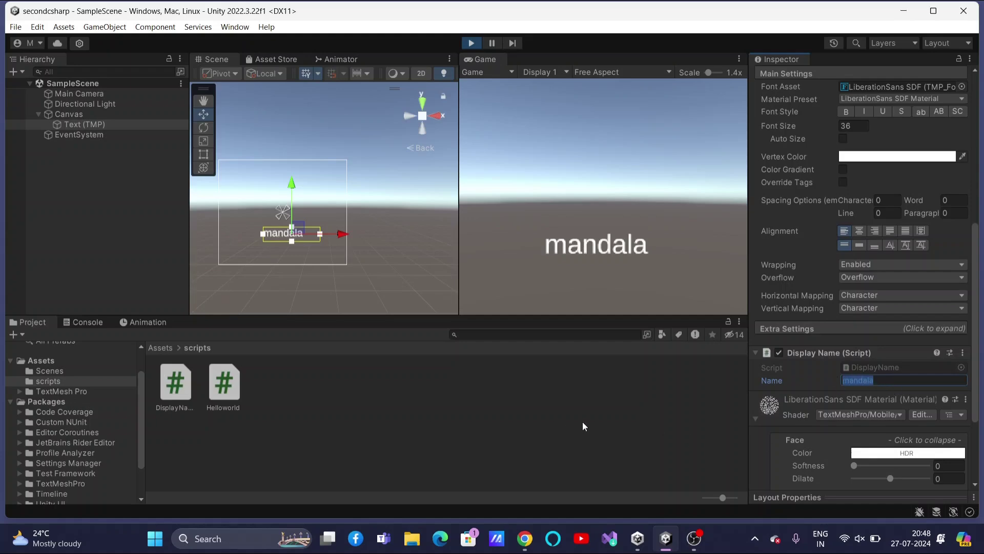
pyautogui.click(471, 42)
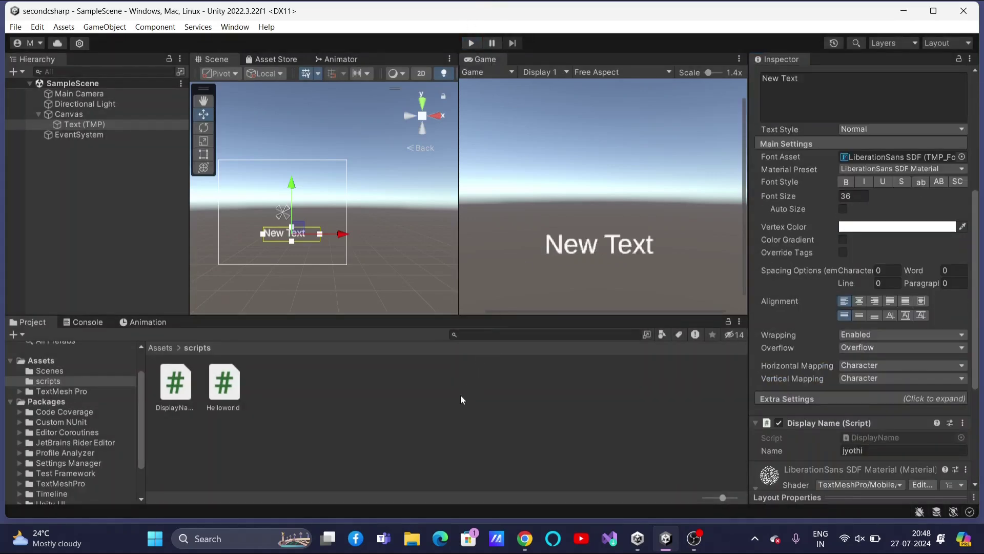
# - Create a C# script named data in the scripts folder
pyautogui.rightClick(413, 404)
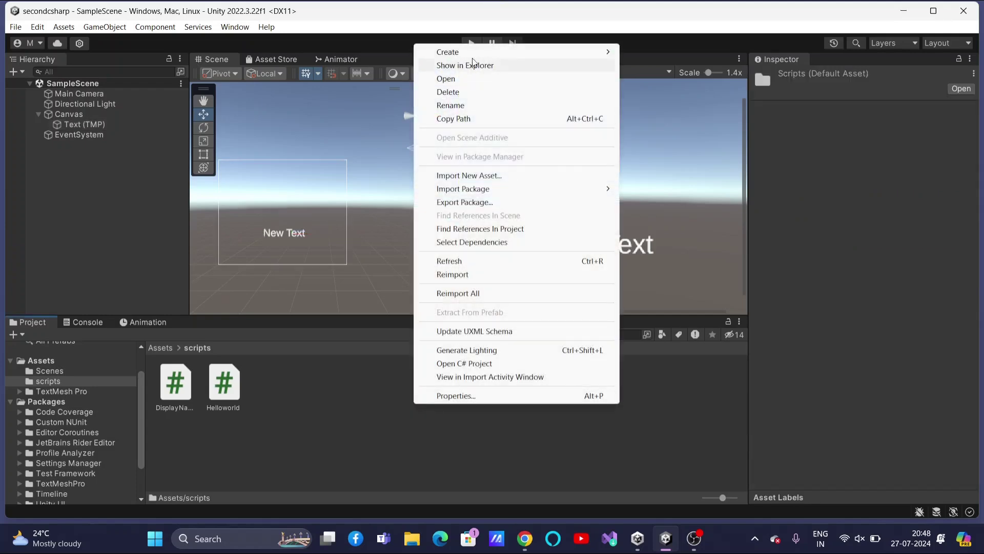
pyautogui.moveTo(473, 59)
pyautogui.click(660, 49)
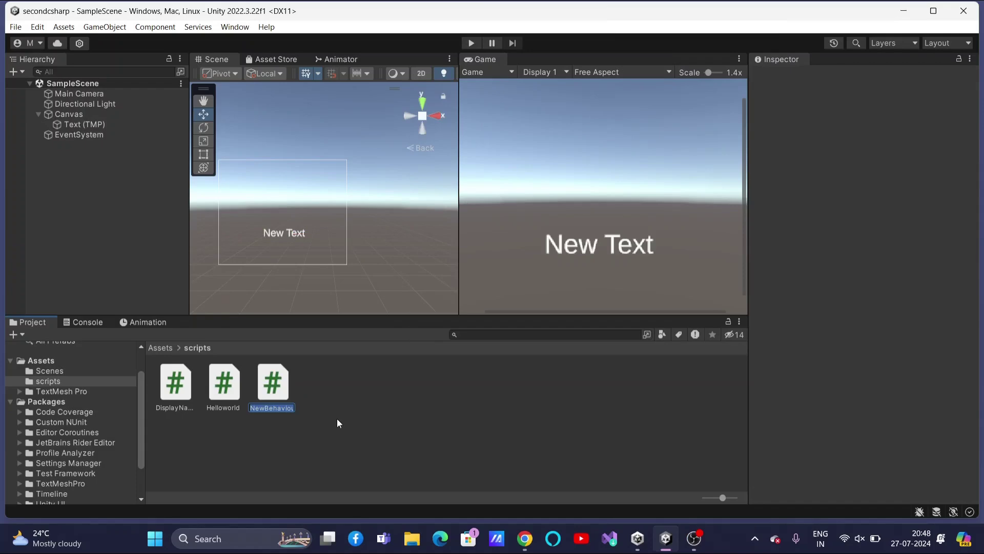
pyautogui.write('data')
pyautogui.press('Return')
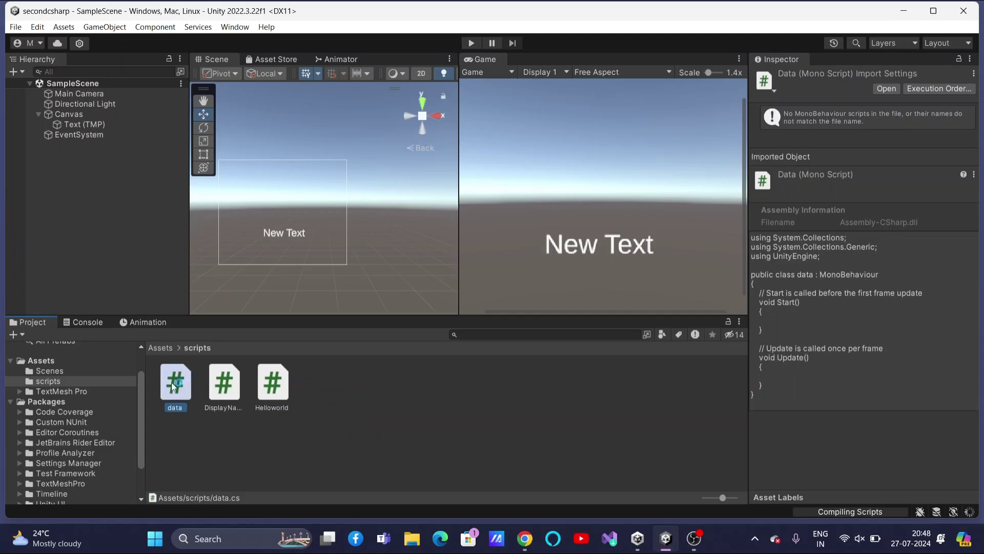
# - Rename the data script file as Data
pyautogui.rightClick(177, 384)
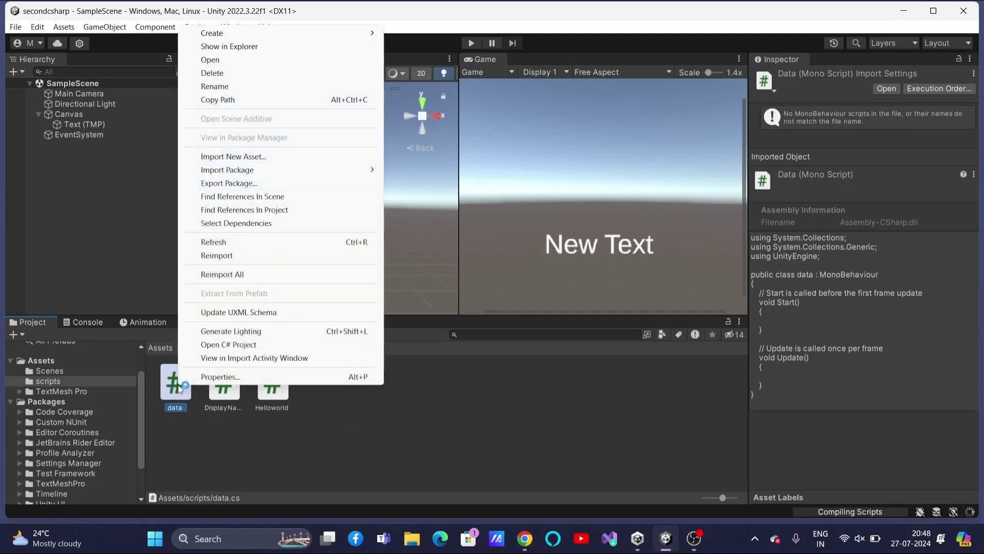
pyautogui.click(241, 87)
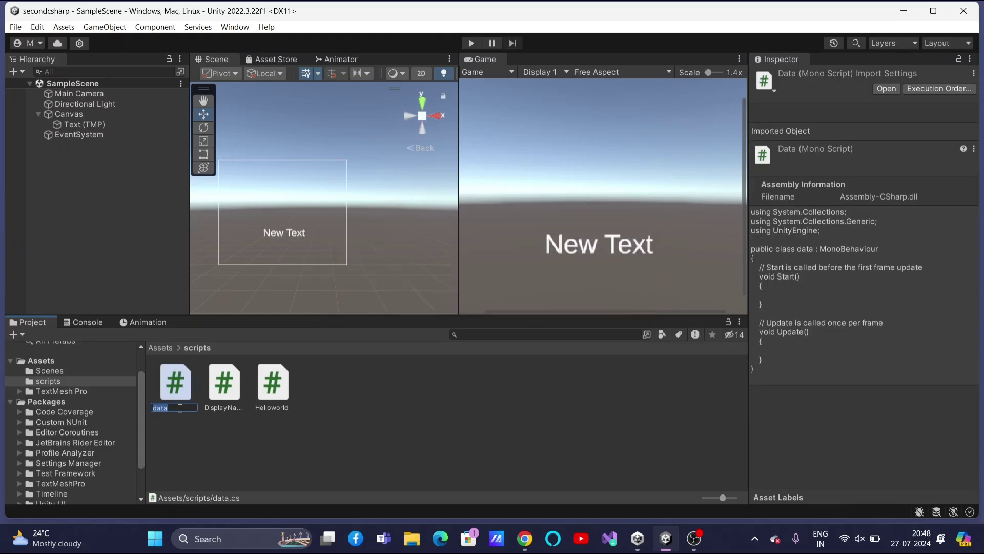
pyautogui.write('Data')
pyautogui.press('Return')
# - Open the Data script in Visual Studio and change its class name from data to Data
pyautogui.doubleClick(176, 382)
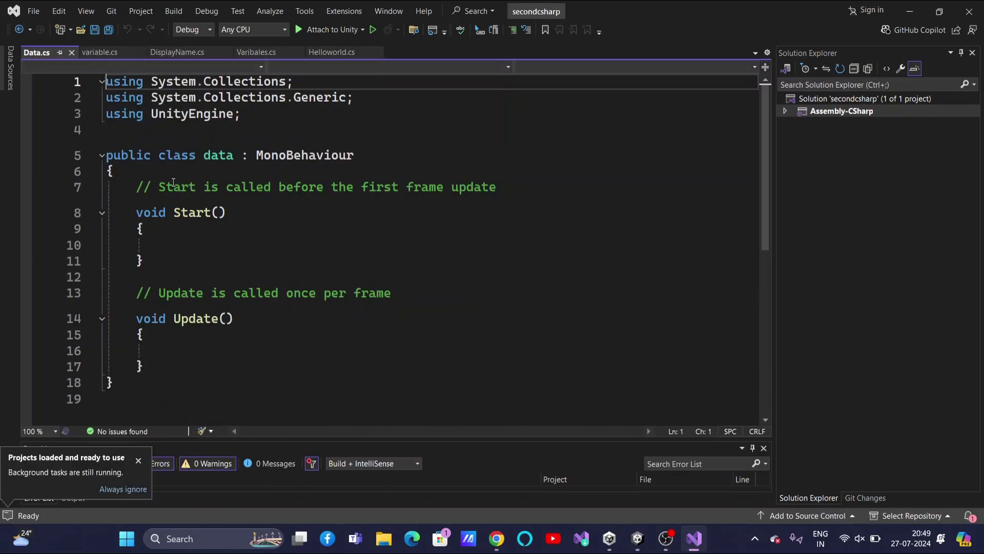
pyautogui.moveTo(204, 155); pyautogui.dragTo(235, 154)
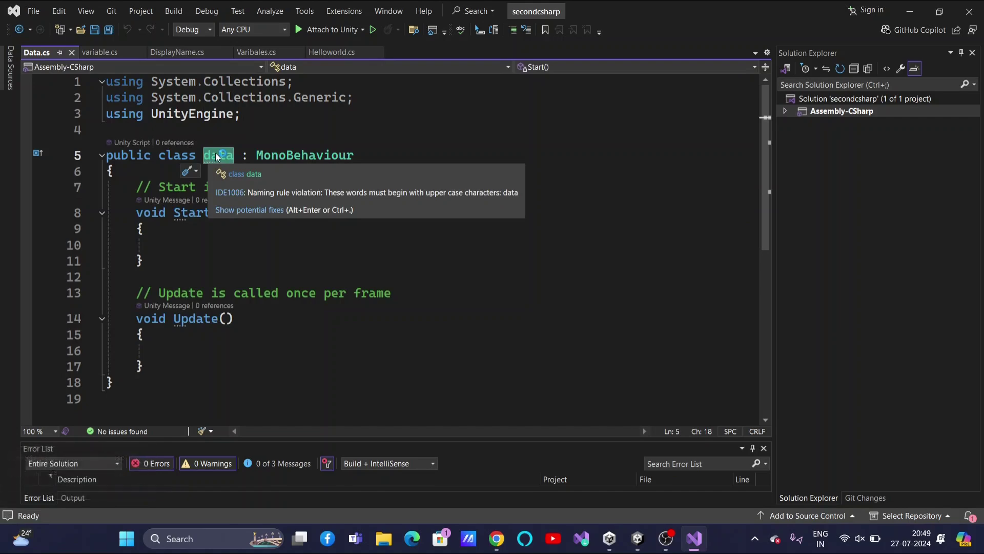
pyautogui.click(213, 156)
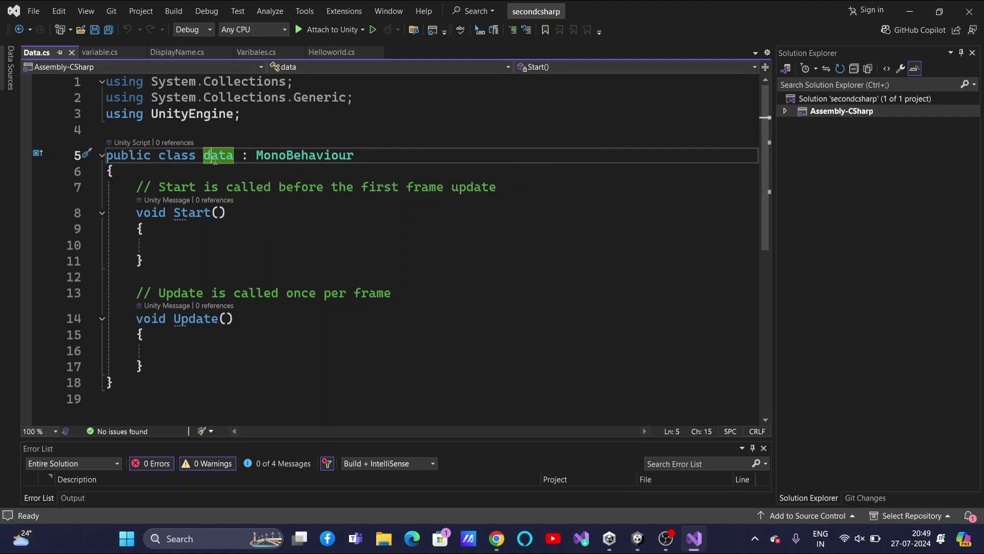
pyautogui.moveTo(220, 159)
pyautogui.press('BackSpace')
pyautogui.write('D')
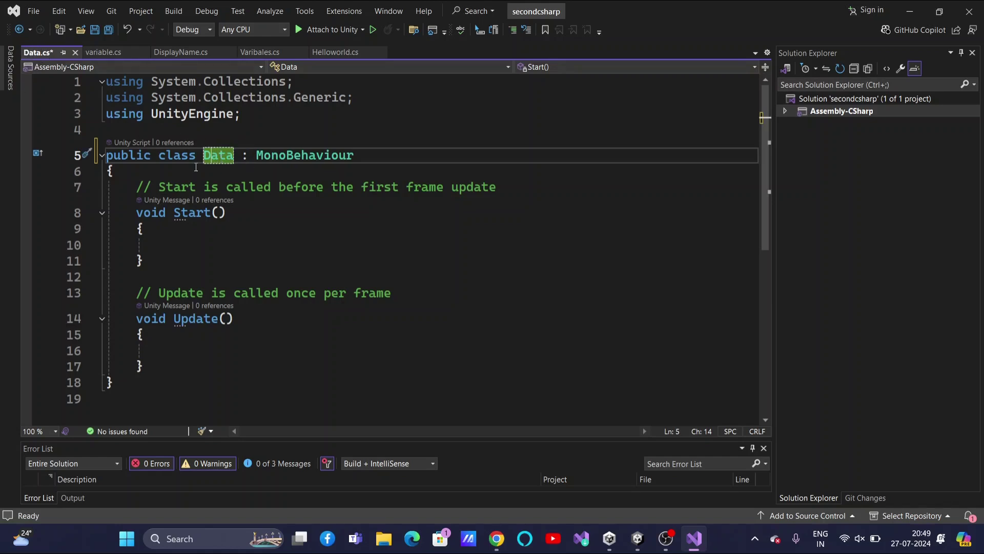
pyautogui.click(272, 249)
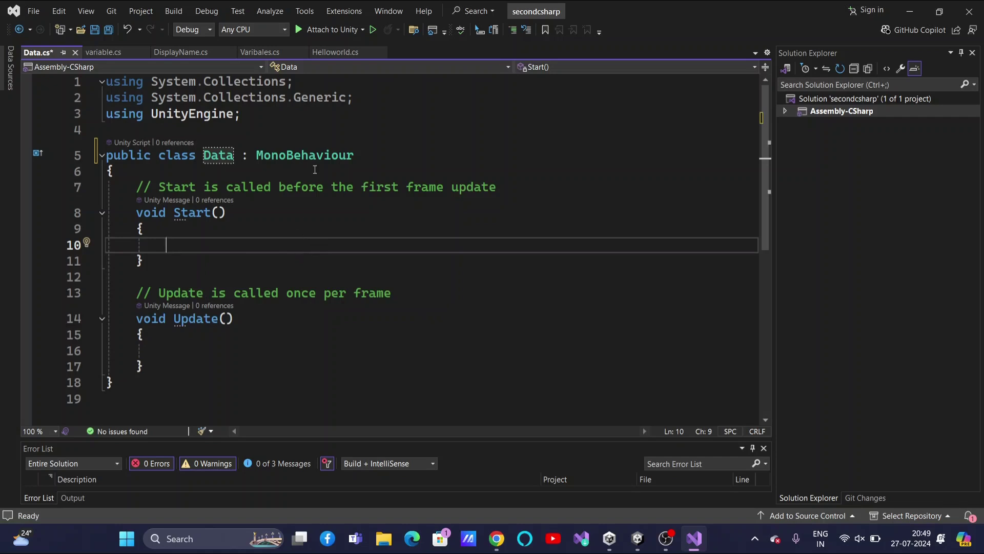
# - Examine the public string Name declaration in DisplayName.cs and the matching Name field on the canvas text object in Unity
pyautogui.click(205, 53)
pyautogui.scroll(2, 225, 199)
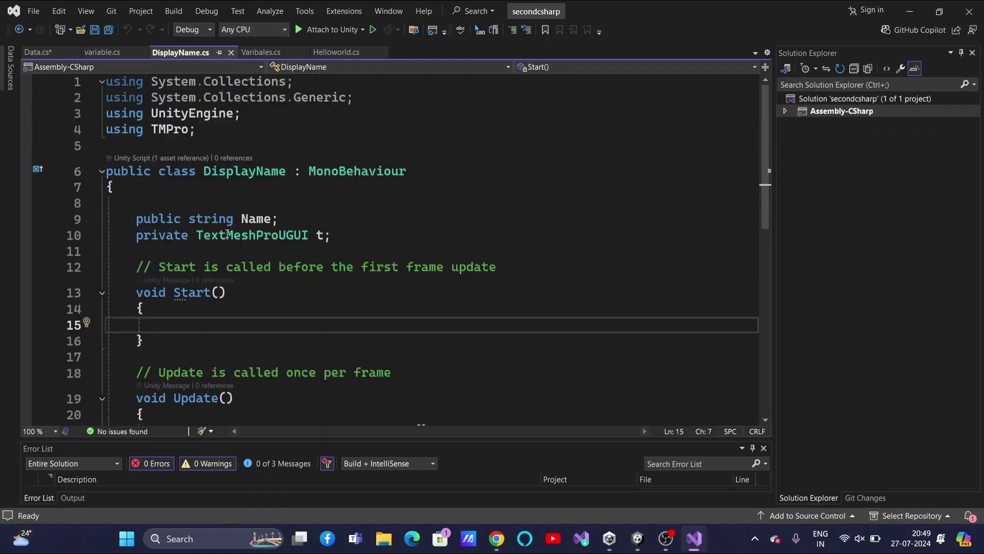
pyautogui.moveTo(136, 219); pyautogui.dragTo(273, 221)
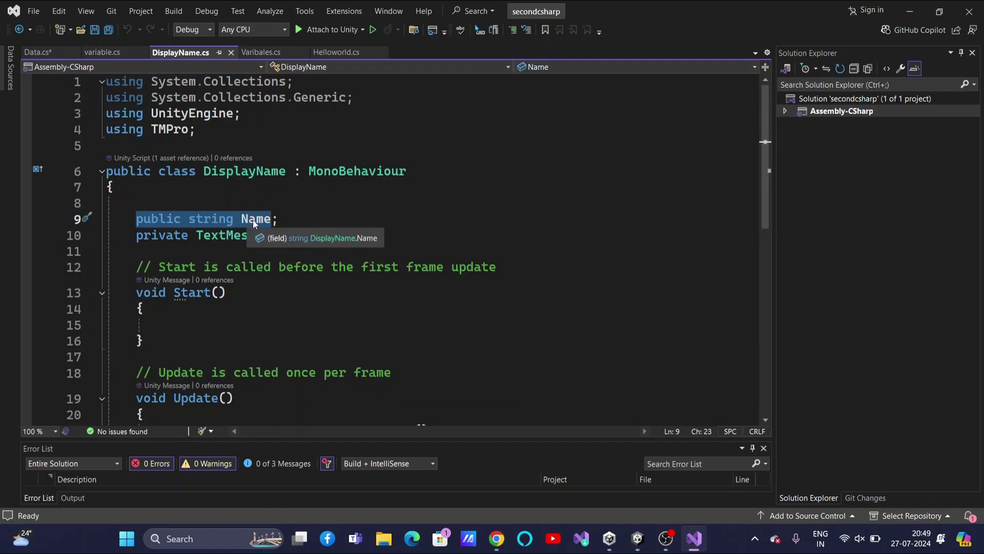
pyautogui.hotkey('alt', 'Tab')
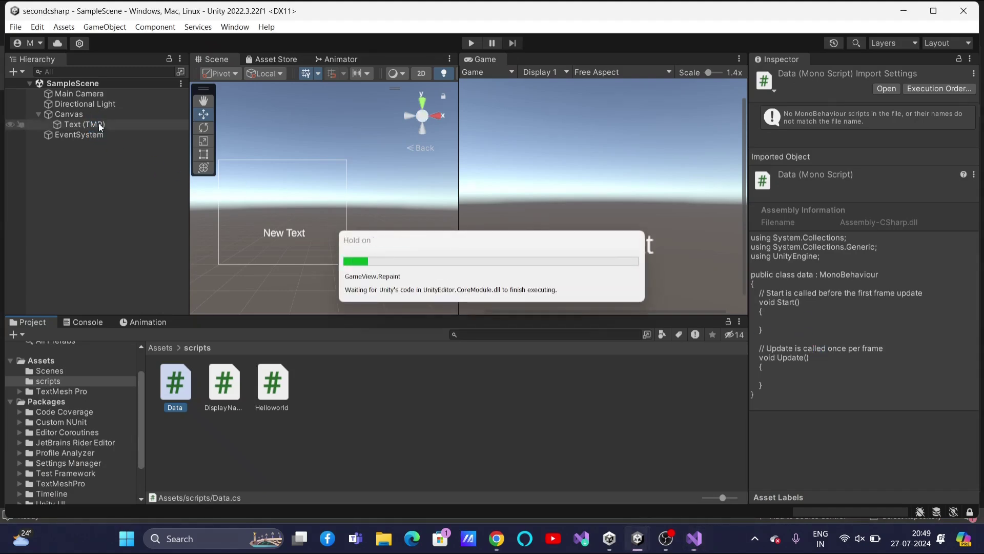
pyautogui.click(98, 123)
pyautogui.scroll(-2, 794, 371)
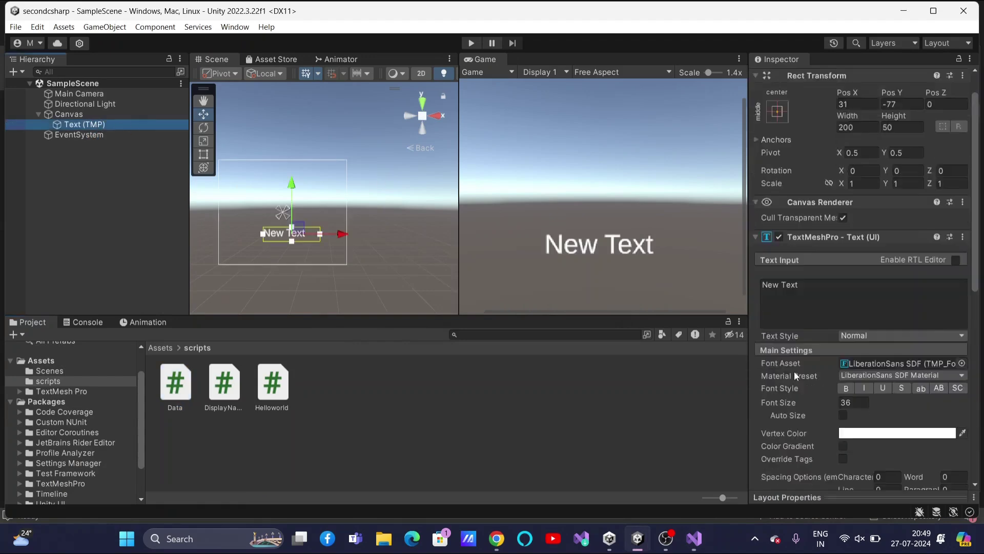
pyautogui.scroll(-8, 795, 372)
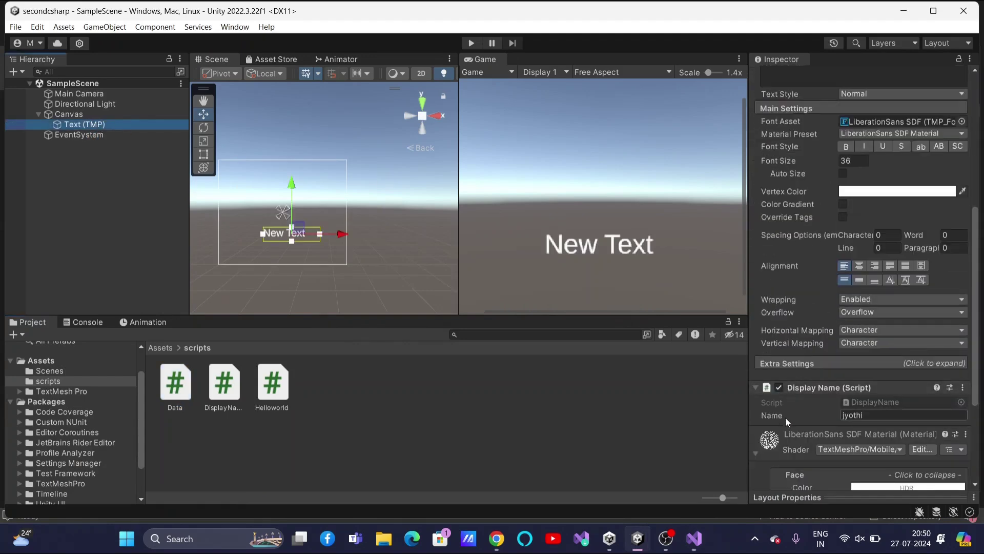
pyautogui.click(785, 417)
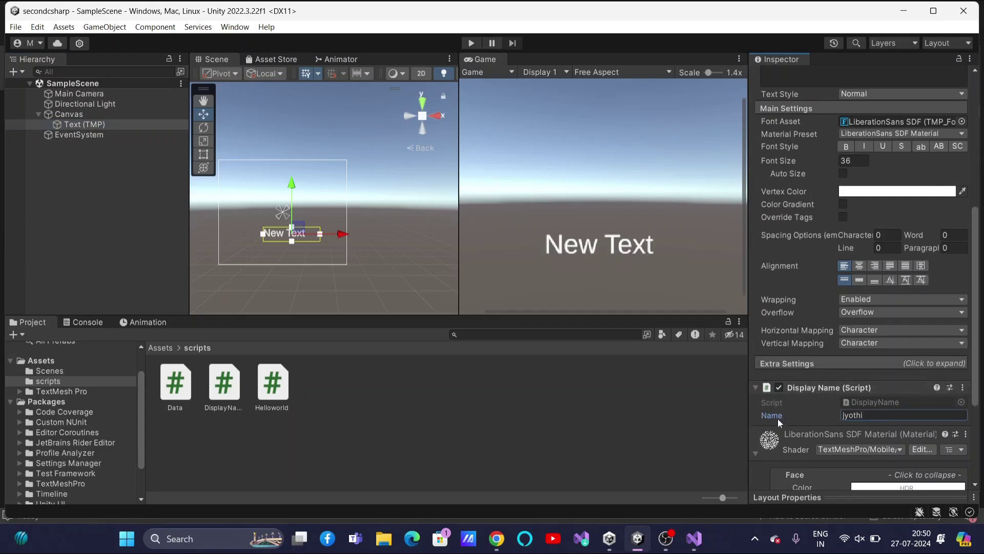
pyautogui.hotkey('alt', 'Tab')
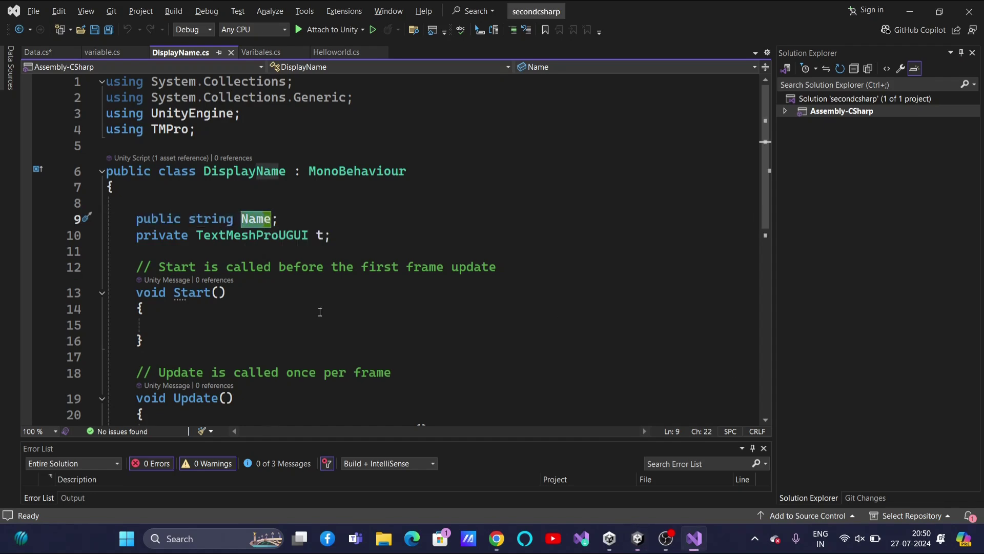
# - Switch to Unity, add a TextMeshPro button to the canvas and place it above the text at about X 9, Y 93
pyautogui.hotkey('alt', 'Tab')
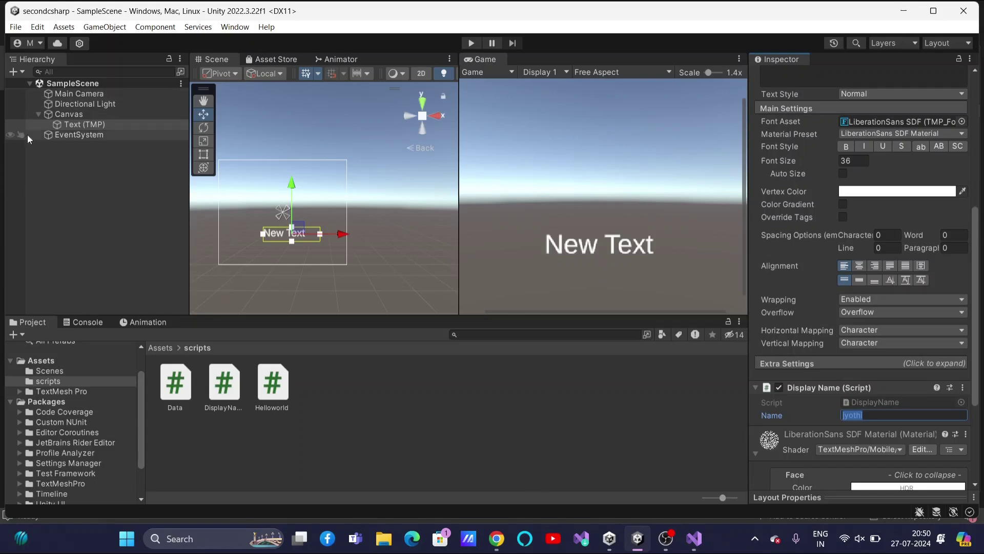
pyautogui.click(103, 204)
pyautogui.click(21, 72)
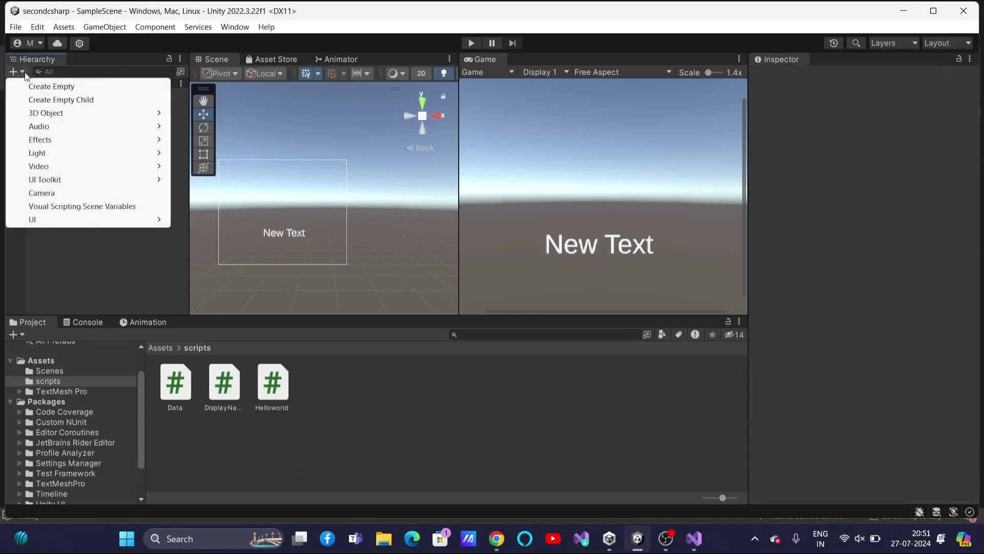
pyautogui.moveTo(47, 226)
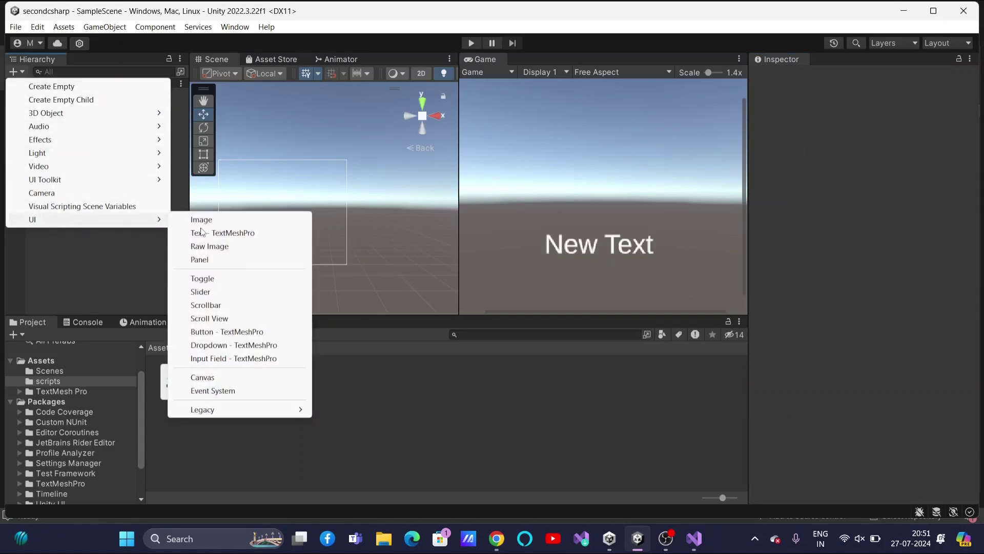
pyautogui.click(216, 333)
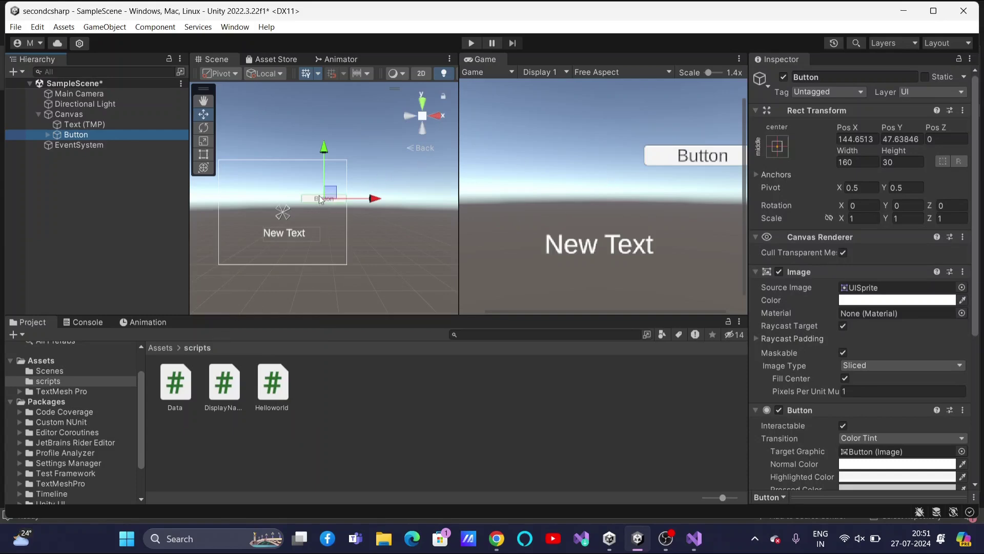
pyautogui.moveTo(329, 195); pyautogui.dragTo(324, 190)
pyautogui.moveTo(278, 180); pyautogui.dragTo(290, 182)
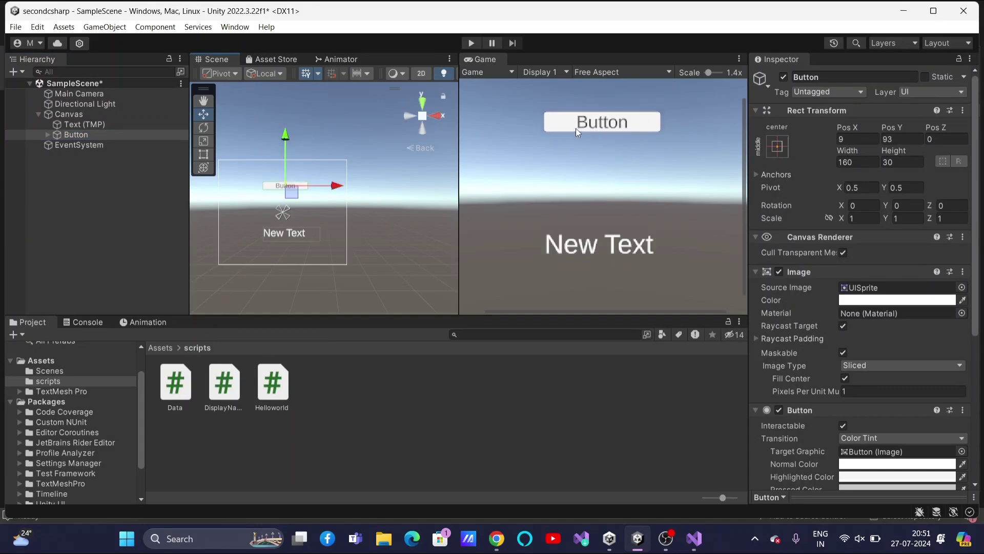
# - Set the label text of the canvas button to "Show Name"
pyautogui.click(48, 135)
pyautogui.click(70, 143)
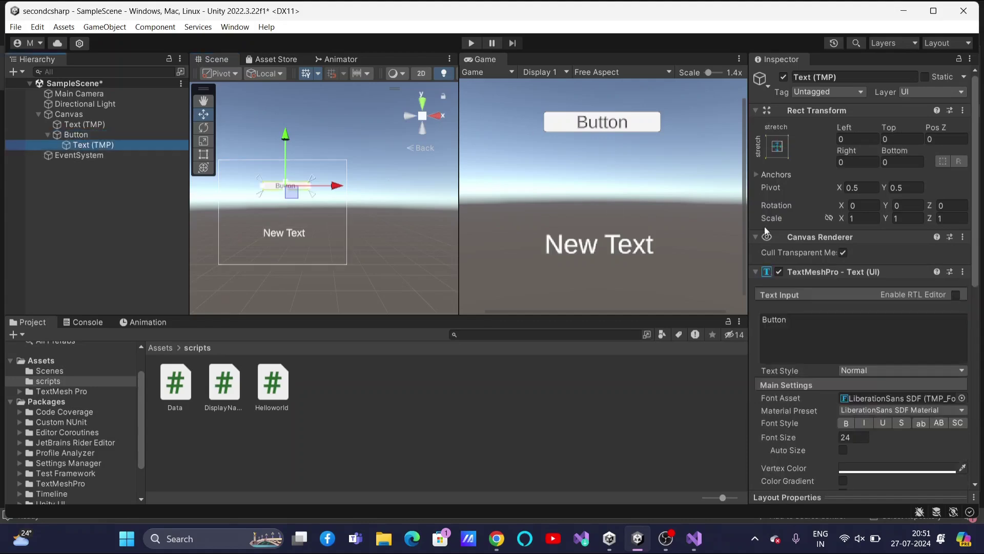
pyautogui.click(789, 323)
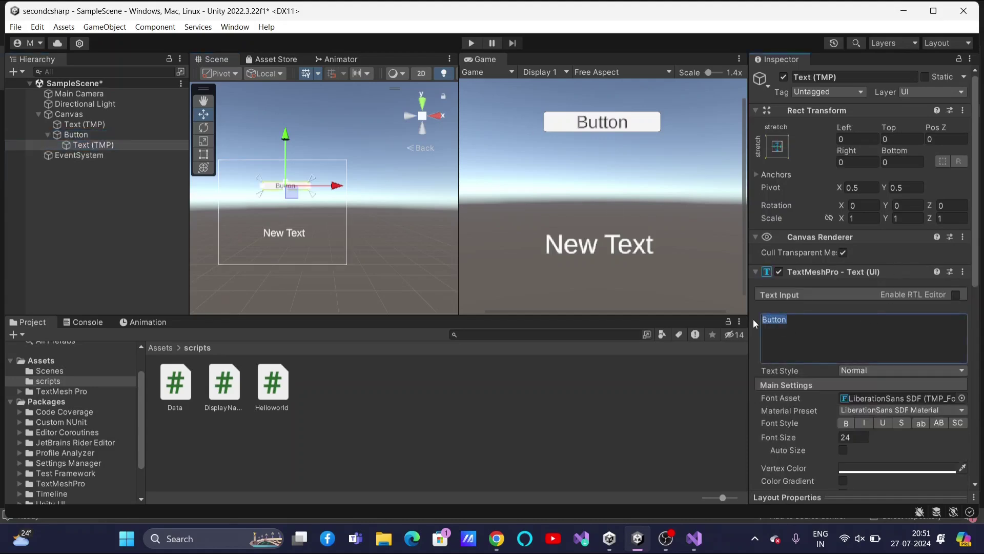
pyautogui.write('Show ')
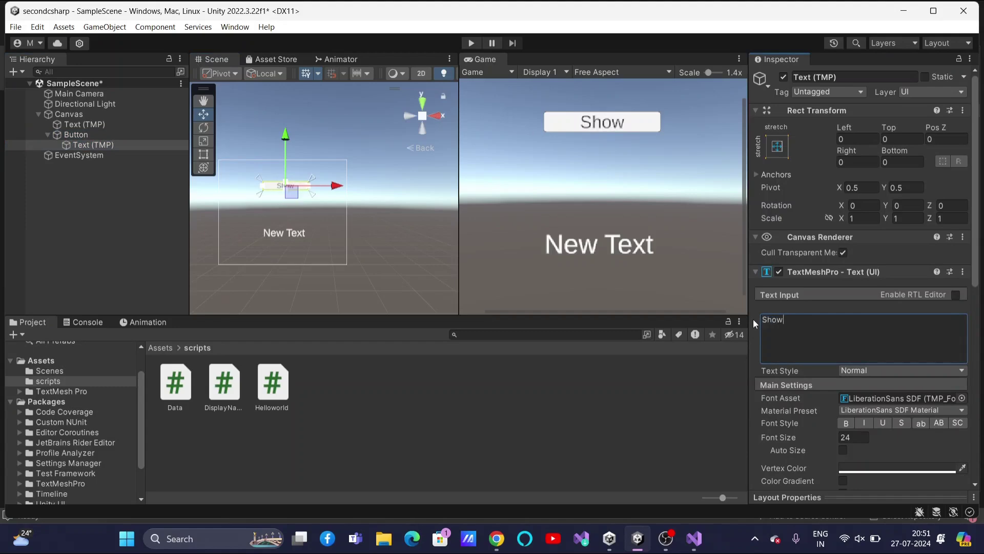
pyautogui.write('Name')
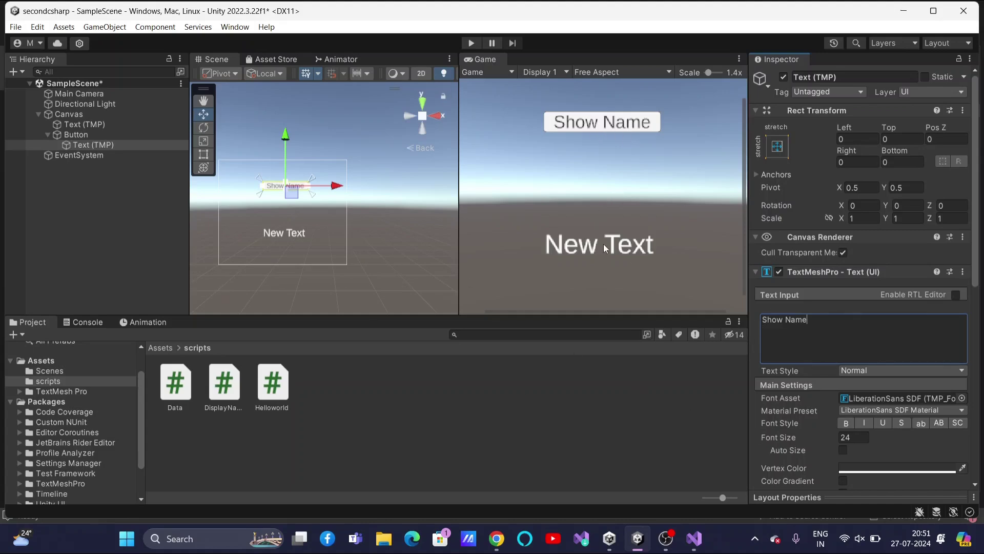
# - Review the Display Name script settings on the canvas text object and switch back to its code in Visual Studio
pyautogui.scroll(-3, 861, 307)
pyautogui.click(75, 116)
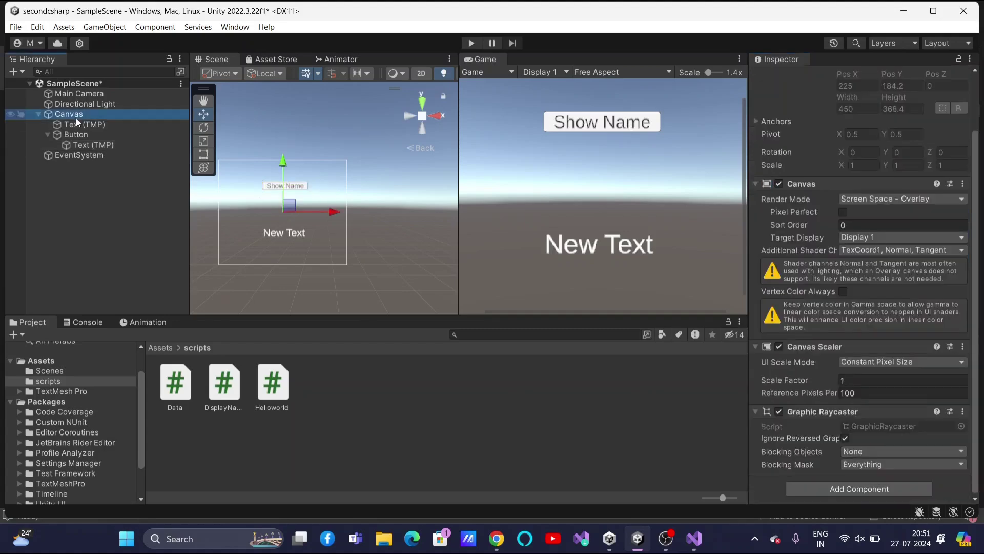
pyautogui.click(85, 125)
pyautogui.scroll(-6, 856, 405)
pyautogui.scroll(-3, 857, 410)
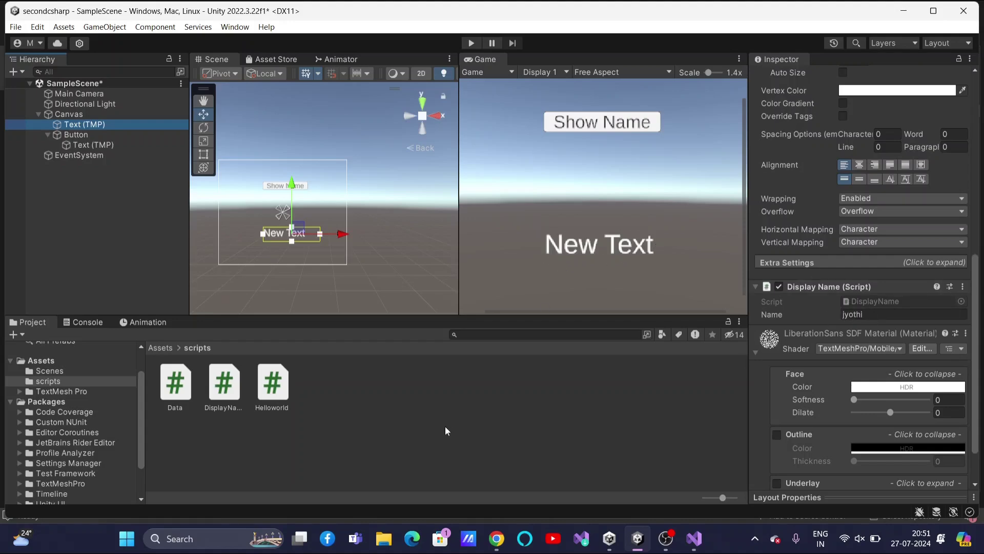
pyautogui.hotkey('alt', 'Tab')
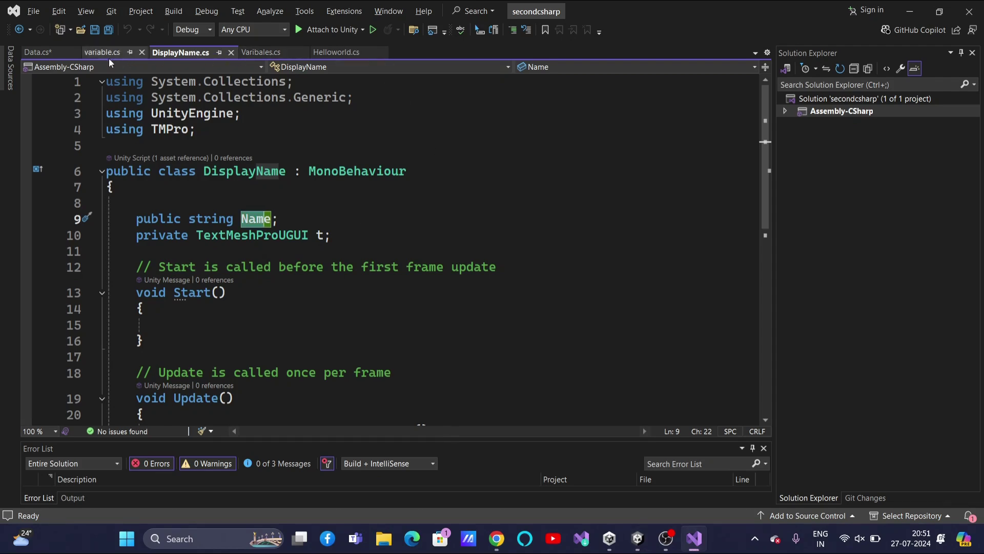
# - Open Data.cs, save it and insert an empty line at the start of the Data class body
pyautogui.click(44, 53)
pyautogui.click(385, 380)
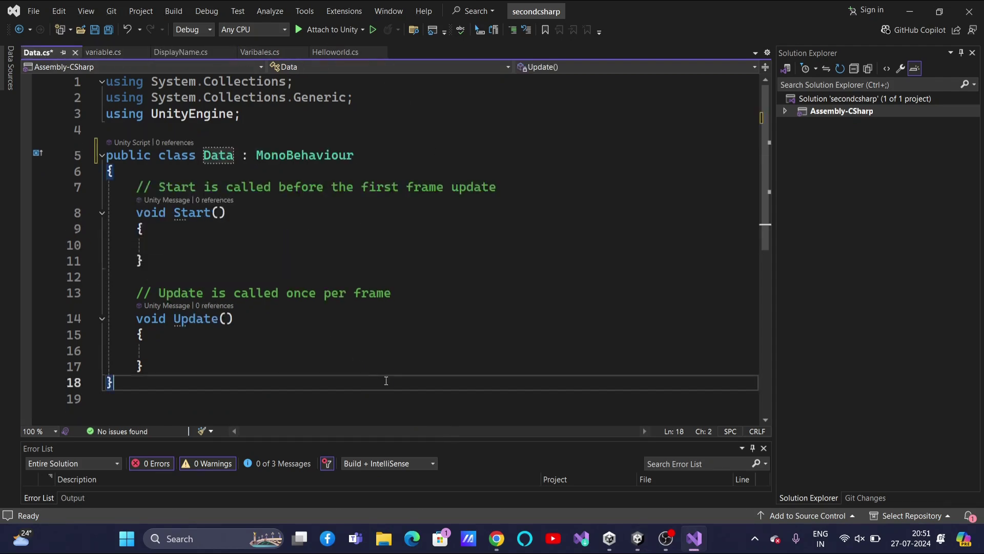
pyautogui.hotkey('ctrl', 's')
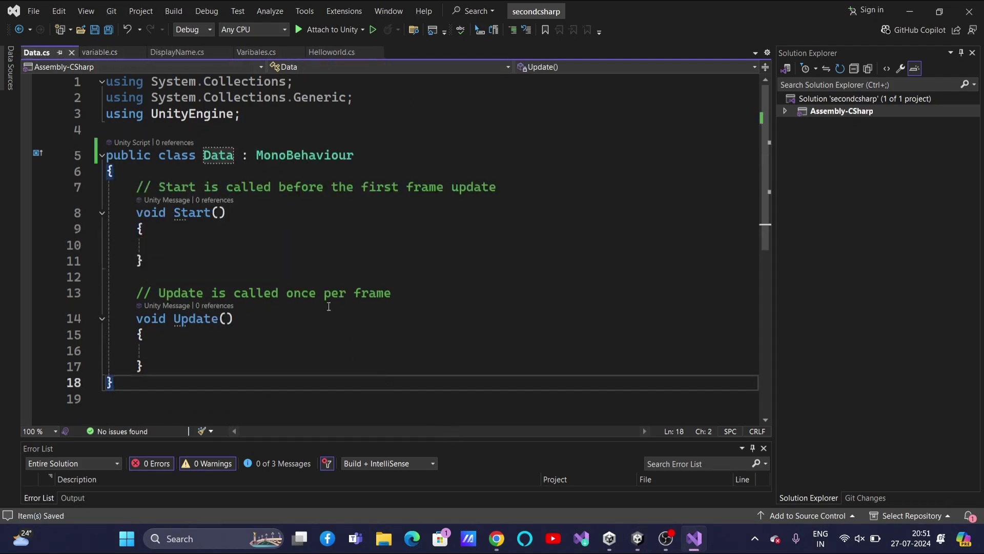
pyautogui.click(157, 176)
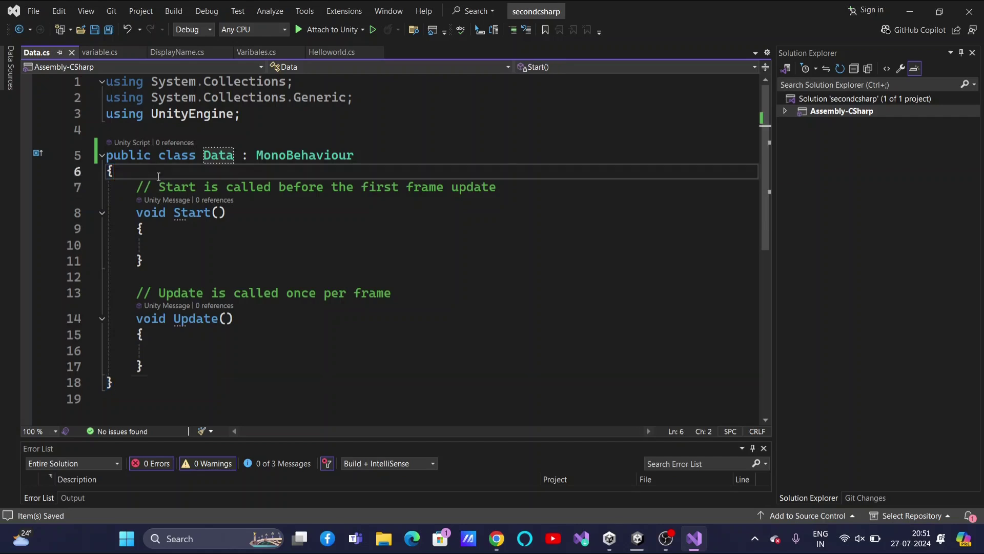
pyautogui.press('Return')
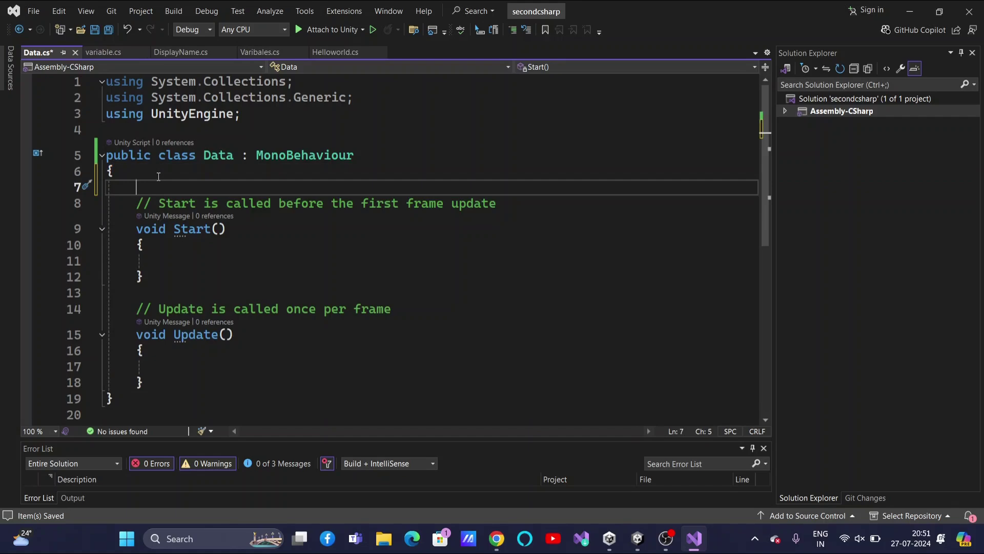
# - Switch to Unity and remove the Display Name script component from the canvas text object
pyautogui.hotkey('alt', 'Tab')
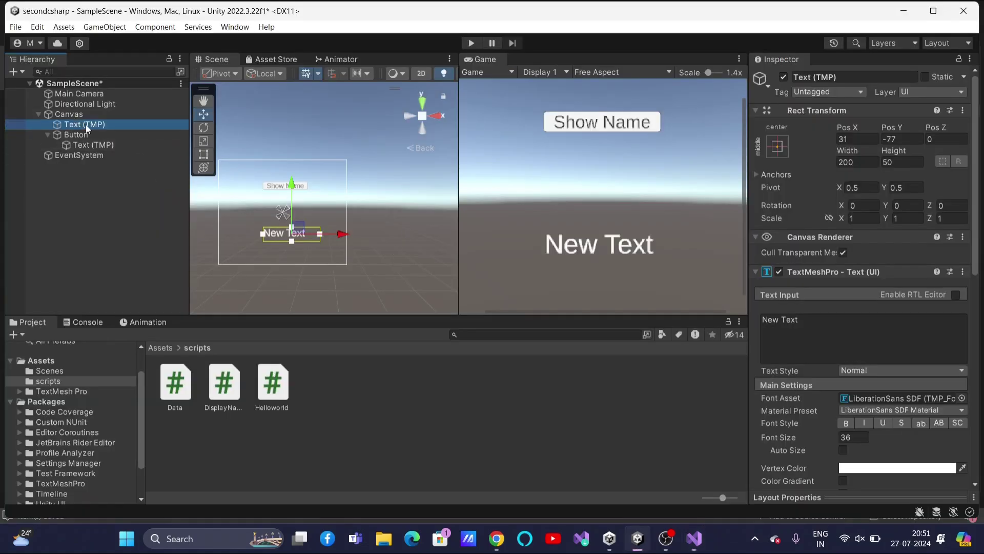
pyautogui.click(85, 124)
pyautogui.scroll(-8, 835, 407)
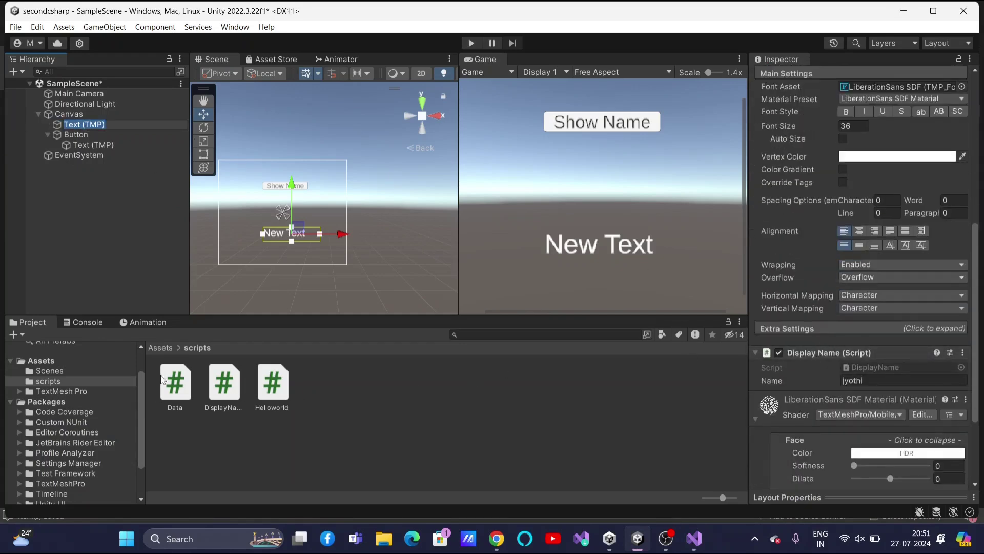
pyautogui.click(963, 352)
pyautogui.click(891, 385)
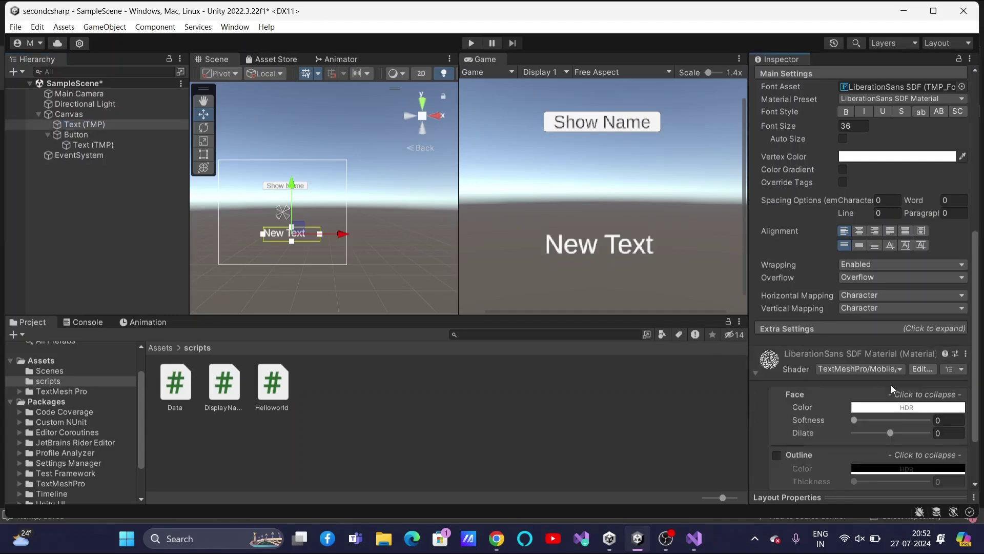
pyautogui.click(421, 453)
# - Attach the Data script from the scripts folder to the canvas text object and check its component
pyautogui.click(175, 388)
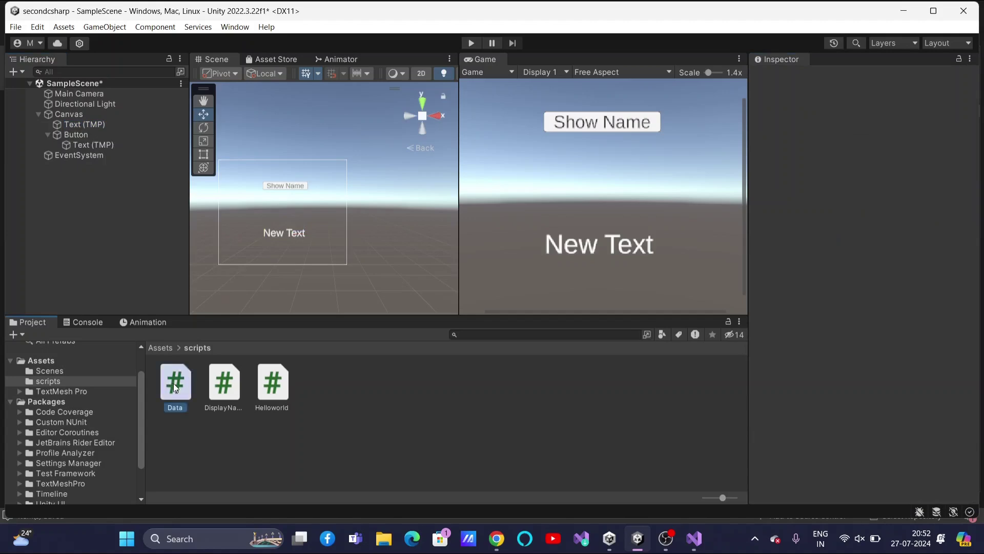
pyautogui.moveTo(174, 388); pyautogui.dragTo(102, 123)
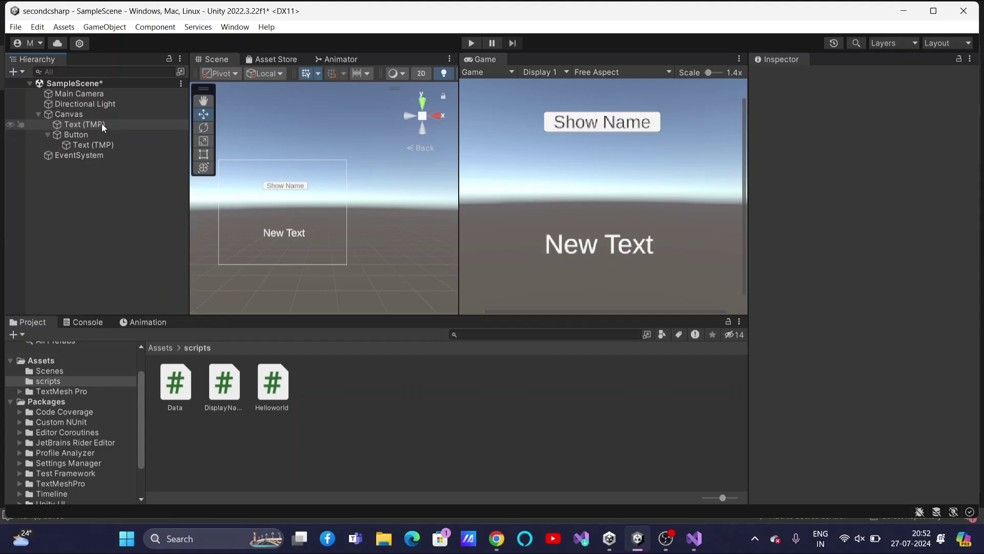
pyautogui.click(102, 124)
pyautogui.scroll(-6, 874, 377)
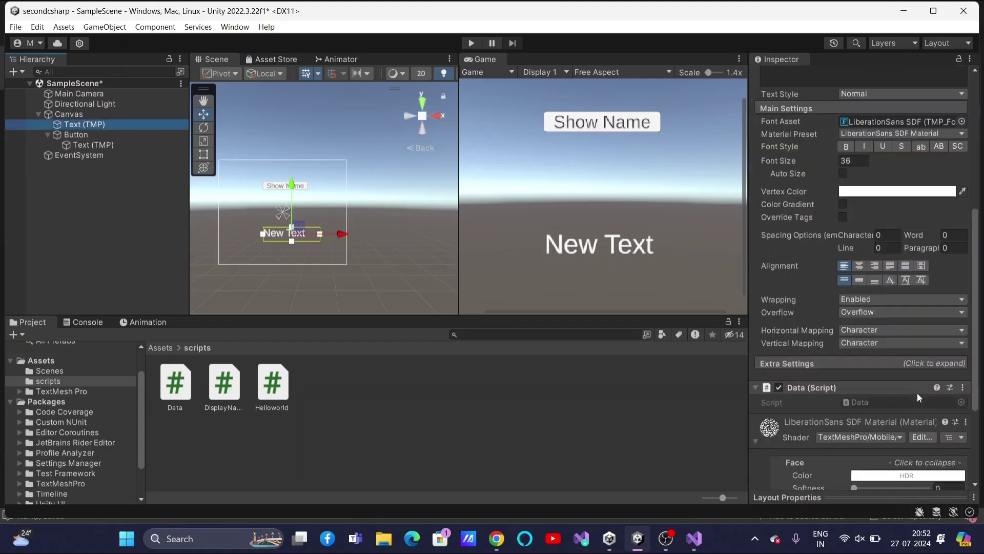
pyautogui.scroll(-3, 917, 393)
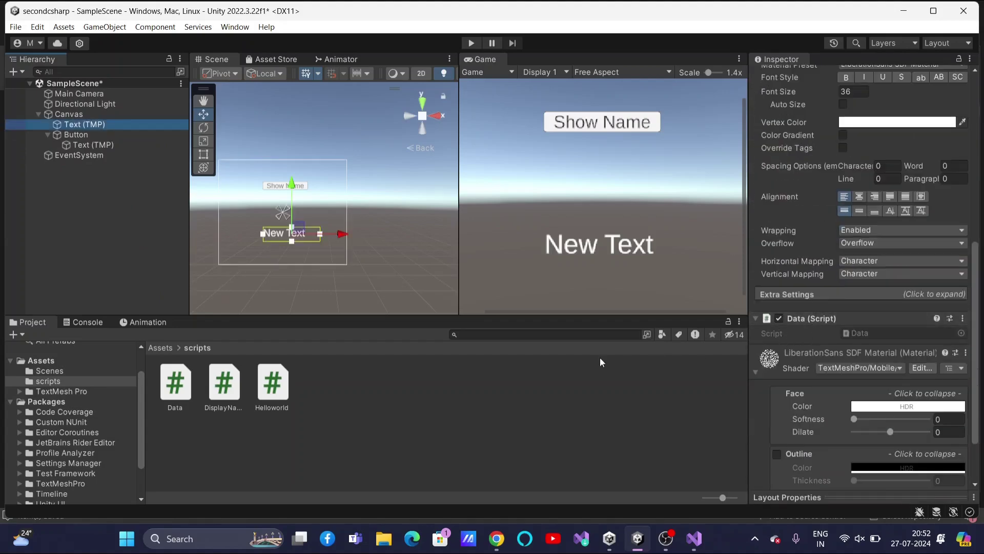
# - Switch to Visual Studio, declare the field "public string Name;" in the Data class and save the script
pyautogui.hotkey('alt', 'Tab')
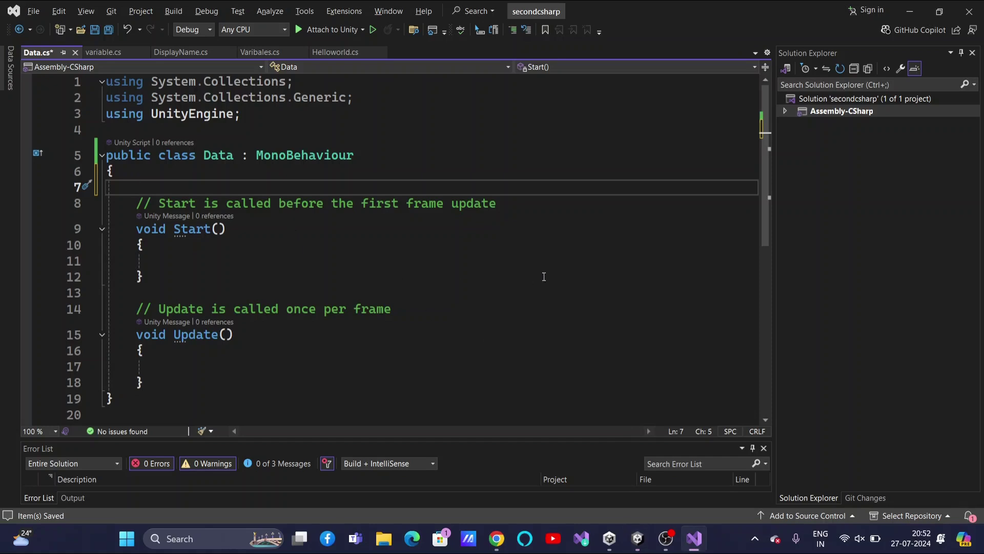
pyautogui.write('public ')
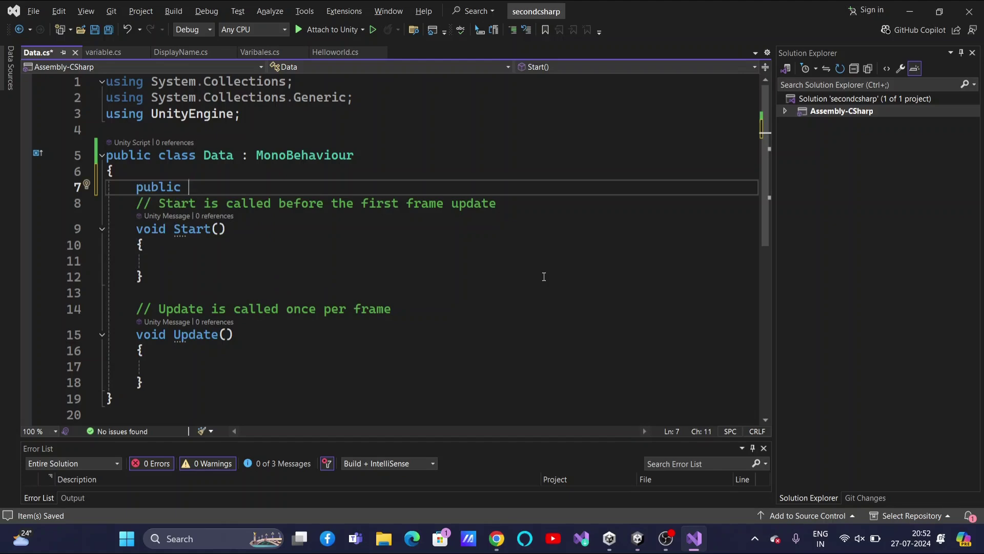
pyautogui.write(' string')
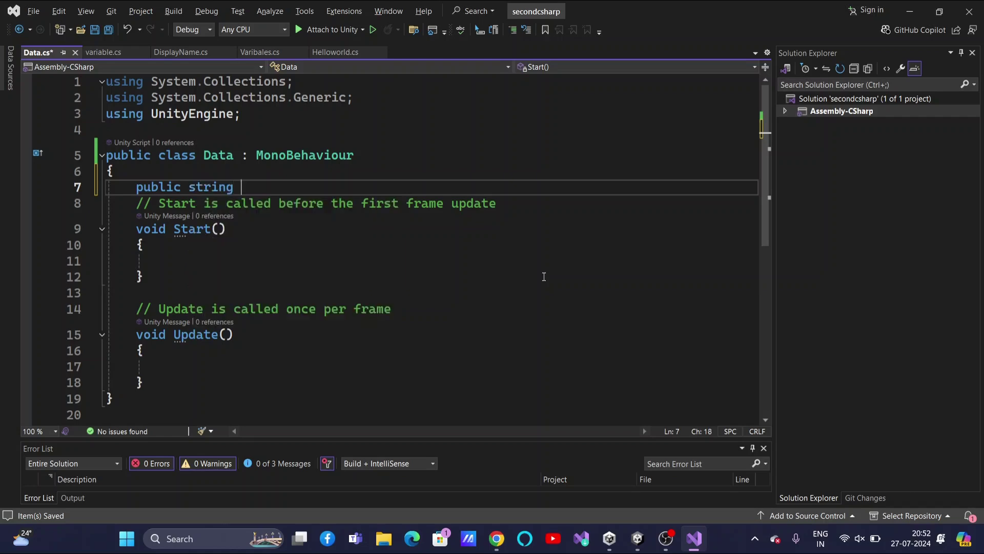
pyautogui.write('Name;')
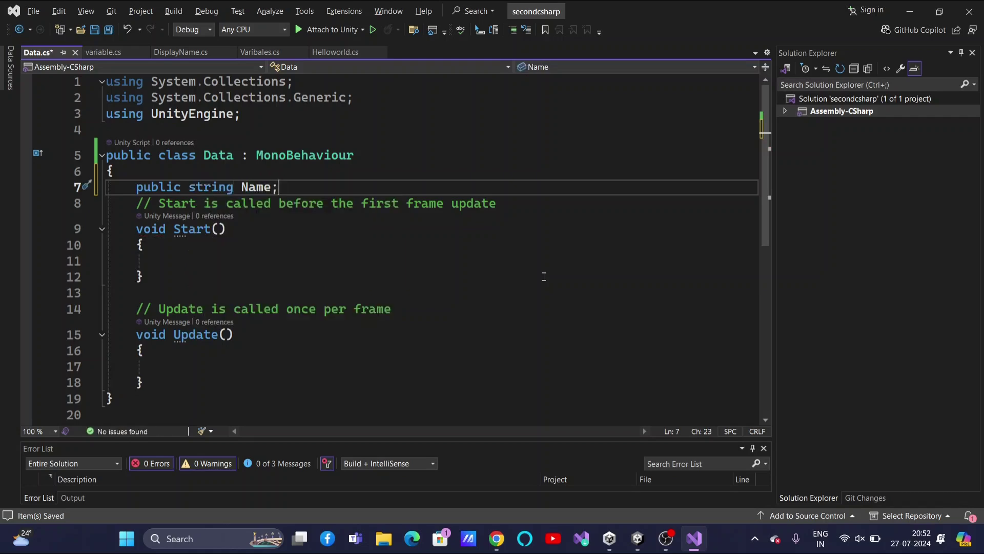
pyautogui.hotkey('ctrl', 's')
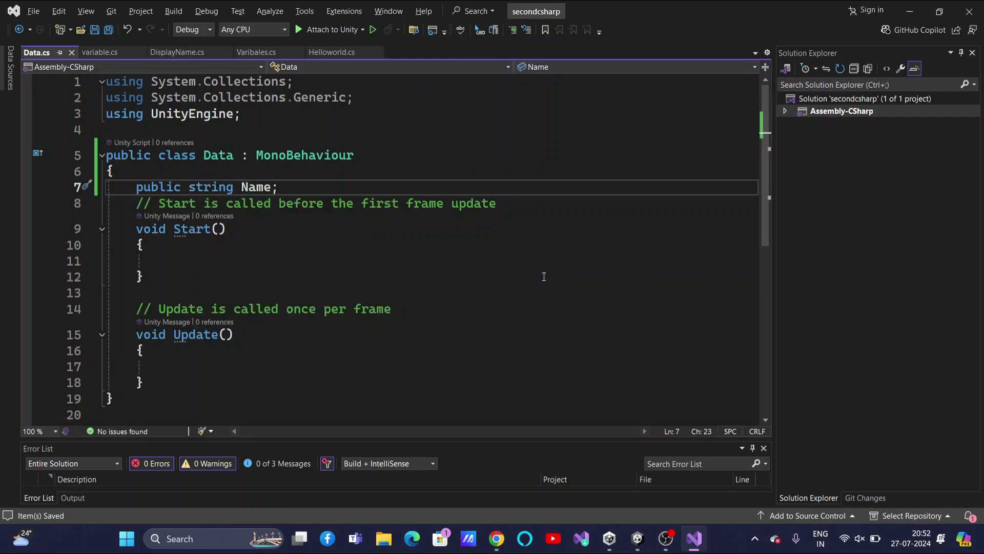
# - Switch to Unity and enter "ghfghgfhg" as the Name value of the Data script on the canvas text
pyautogui.hotkey('alt', 'Tab')
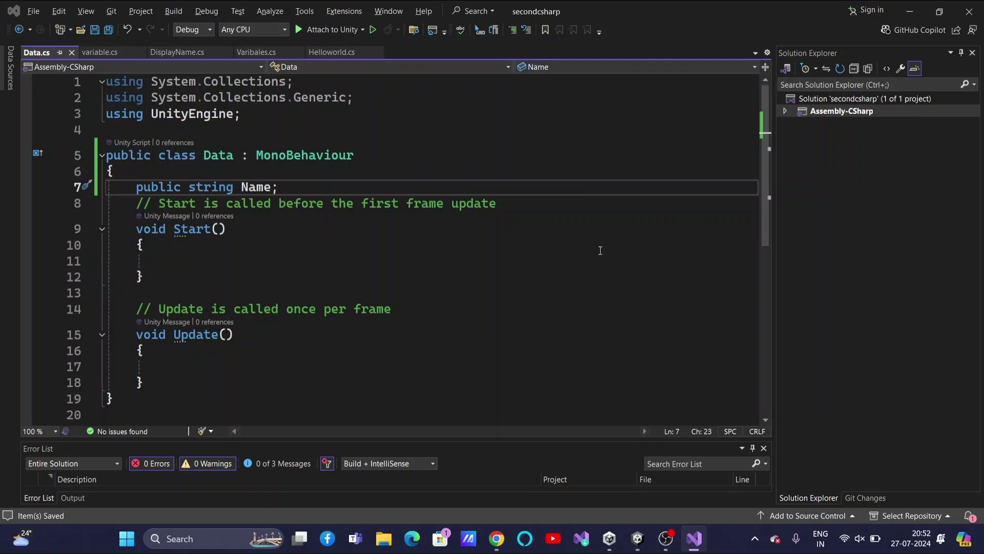
pyautogui.hotkey('alt', 'Tab')
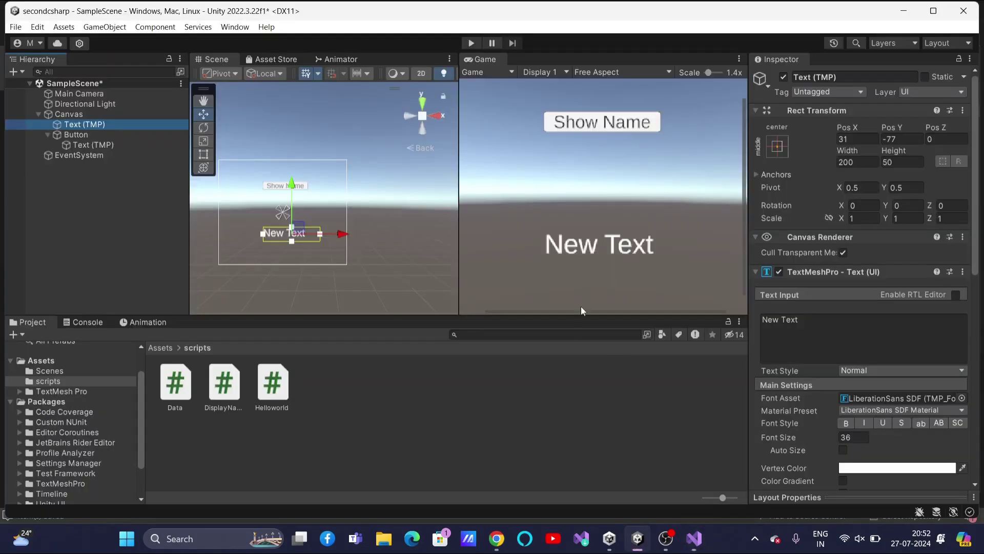
pyautogui.scroll(-10, 879, 430)
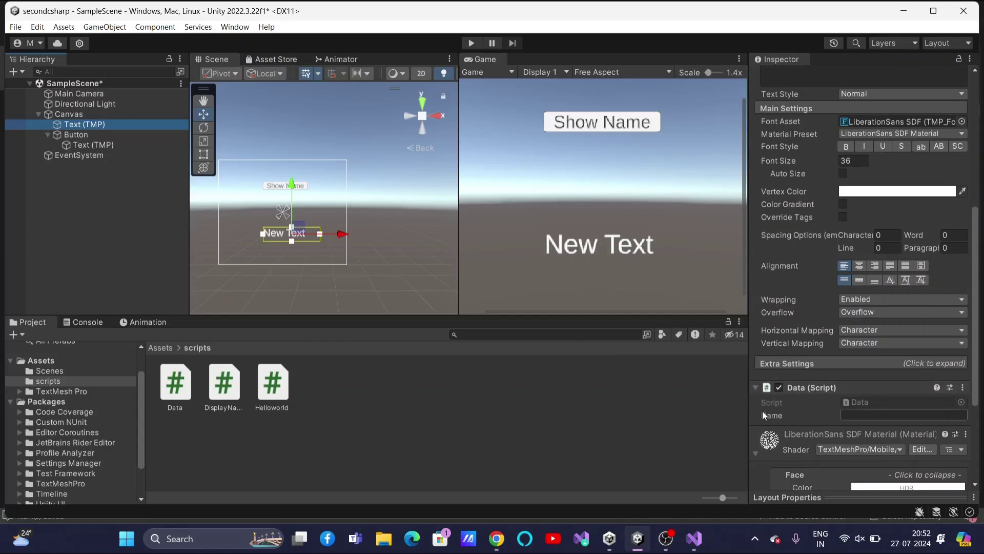
pyautogui.click(850, 415)
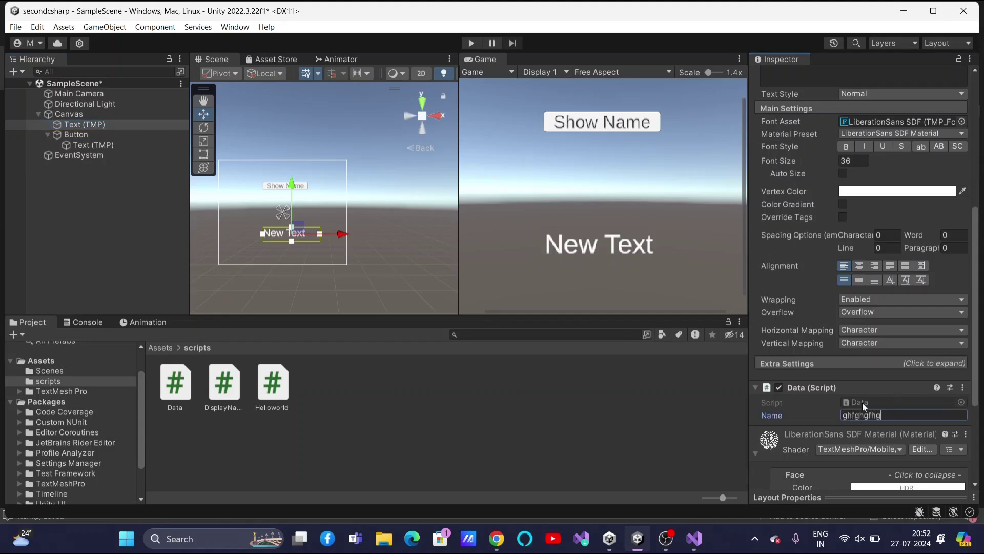
pyautogui.write('ghfghgfhg')
# - Return to Visual Studio and declare "private TextMeshProUGUI t;" below the Name field in the Data class
pyautogui.hotkey('alt', 'Tab')
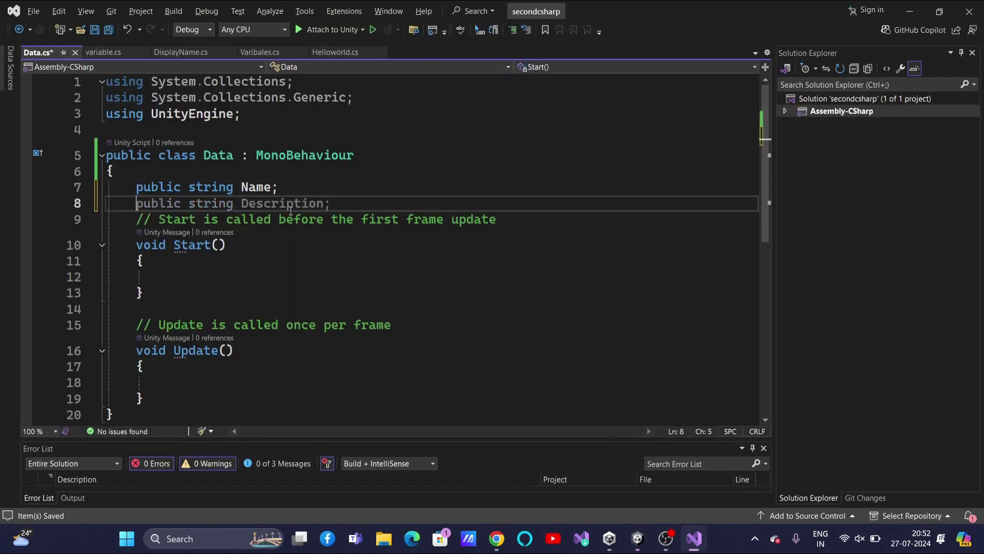
pyautogui.hotkey('alt', 'Tab')
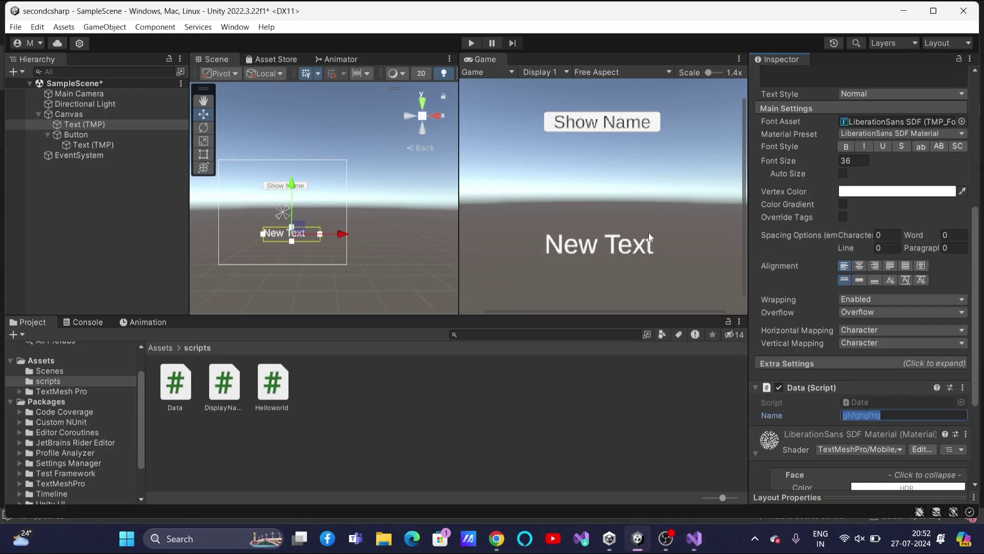
pyautogui.hotkey('alt', 'Tab')
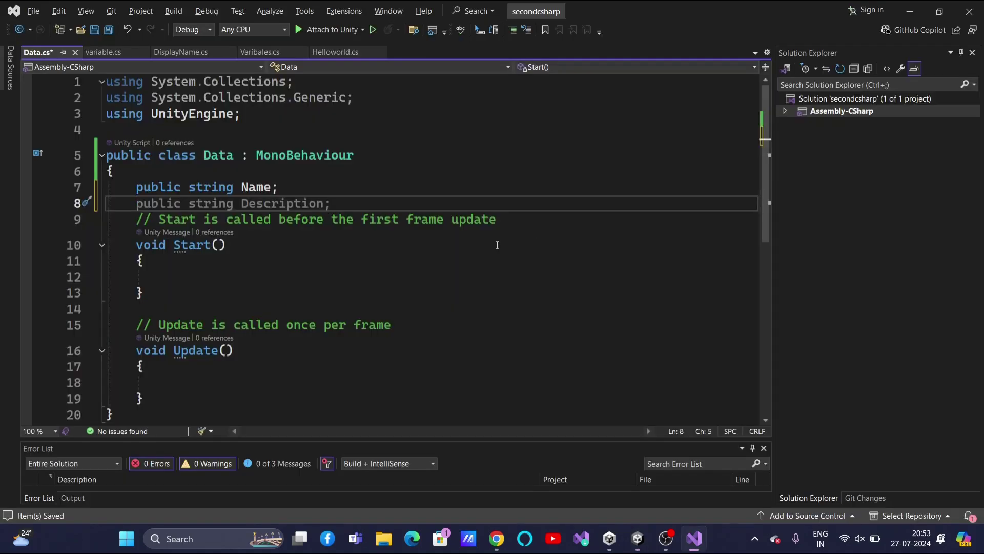
pyautogui.write('private ')
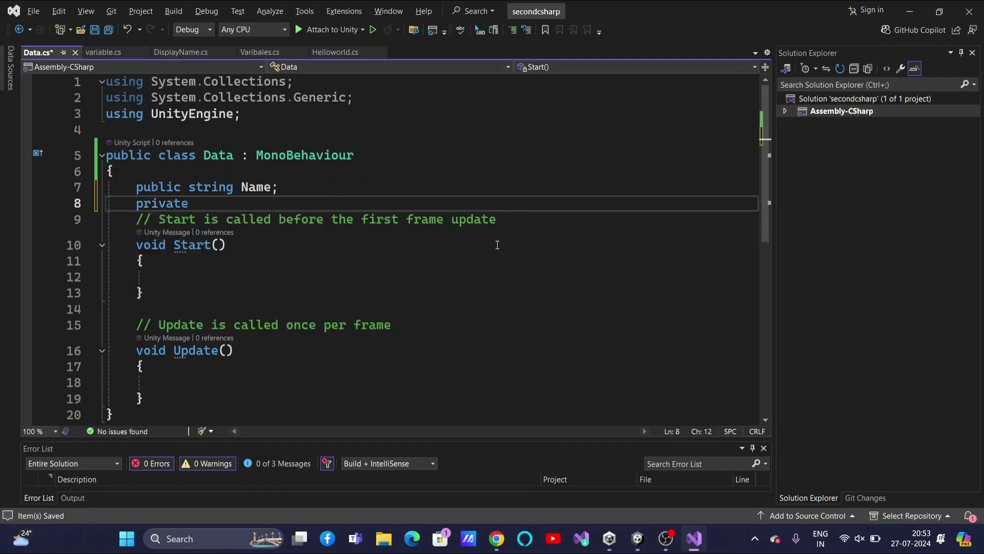
pyautogui.write('Te')
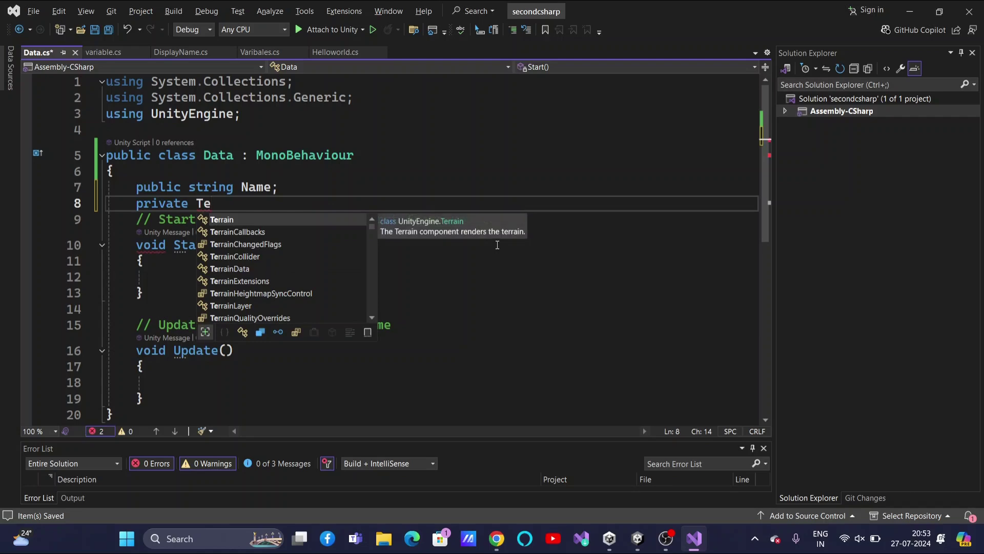
pyautogui.write('xt')
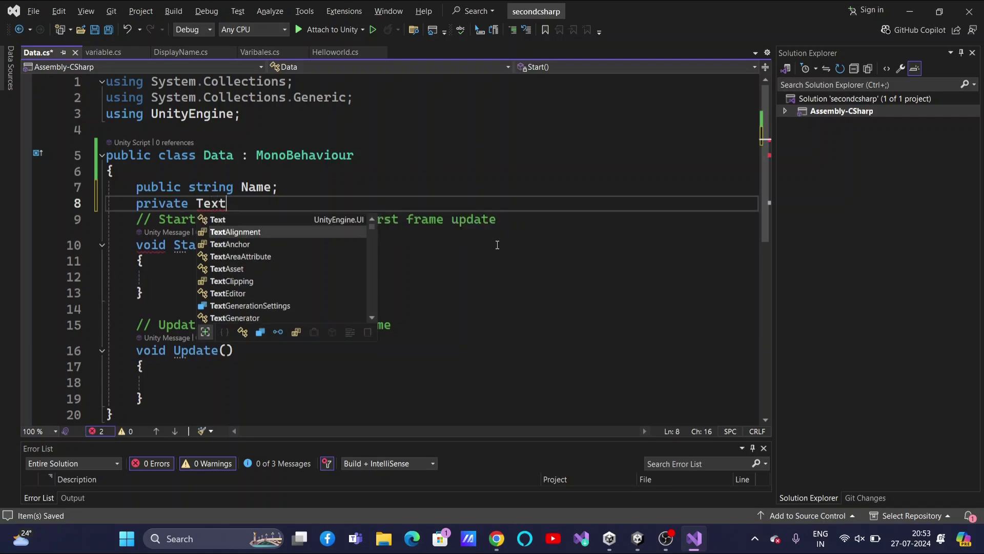
pyautogui.write('Mes')
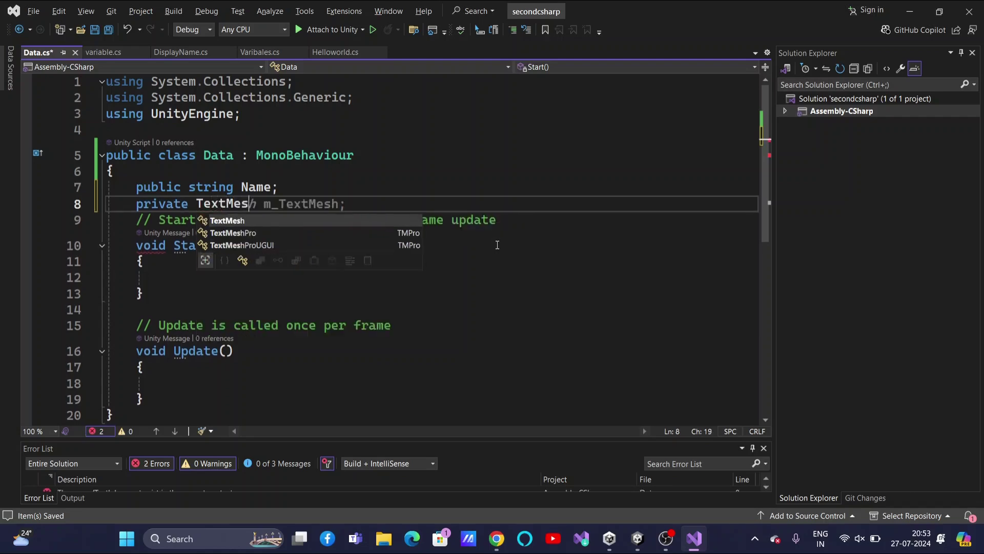
pyautogui.doubleClick(341, 244)
pyautogui.write('t')
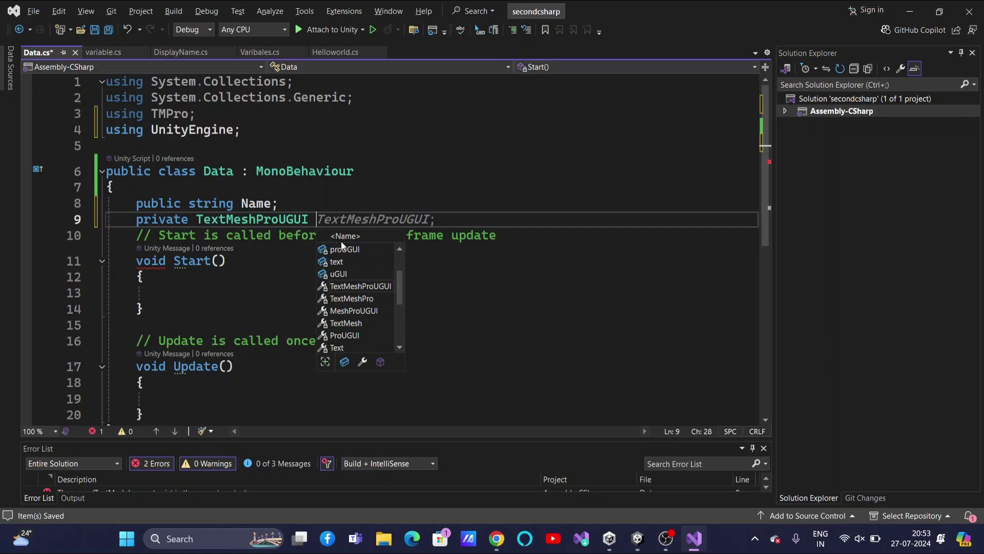
pyautogui.write(';')
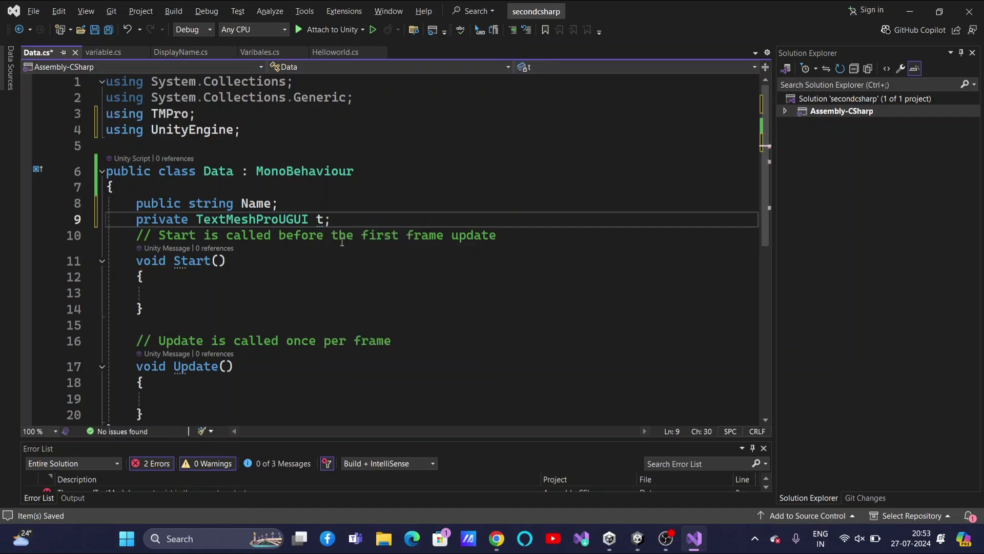
# - Examine the Start and Update methods of the Data class and the comments describing when each is called
pyautogui.click(225, 280)
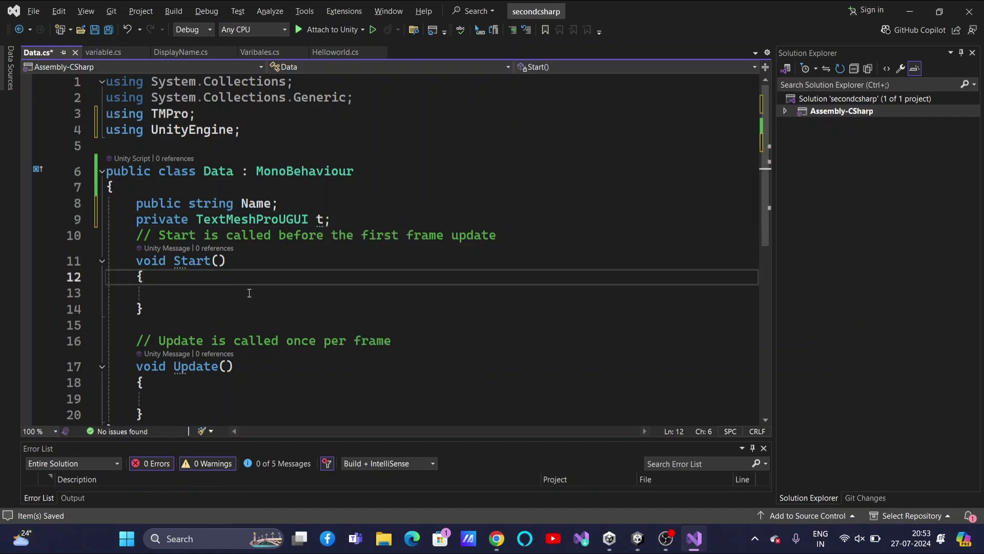
pyautogui.moveTo(135, 263); pyautogui.dragTo(156, 314)
pyautogui.scroll(-2, 120, 263)
pyautogui.moveTo(135, 165); pyautogui.dragTo(145, 213)
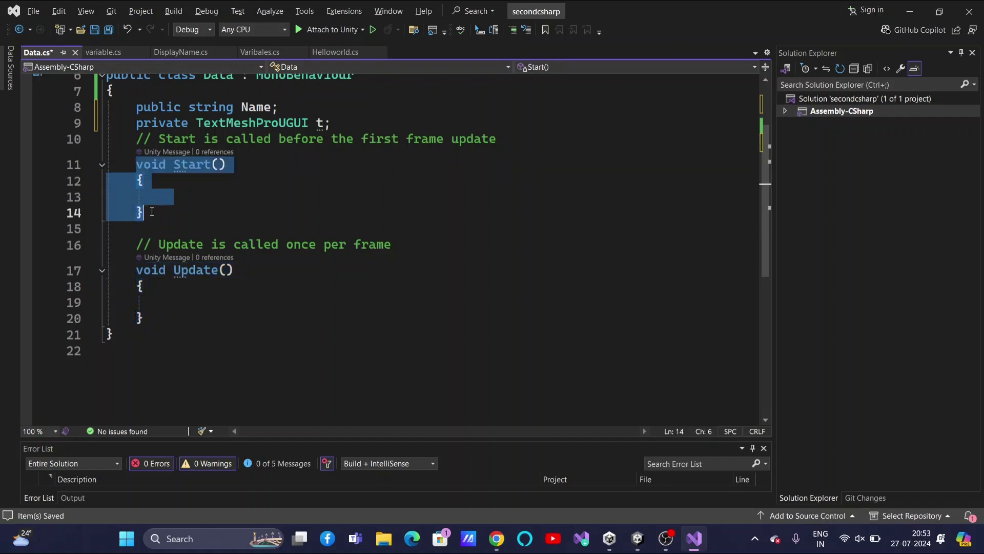
pyautogui.moveTo(294, 139); pyautogui.dragTo(453, 141)
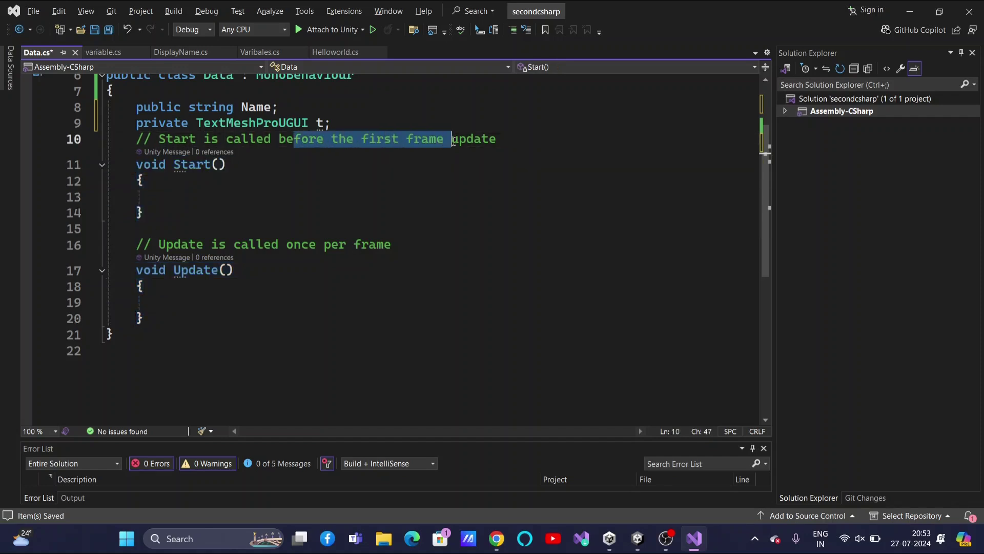
pyautogui.moveTo(257, 245); pyautogui.dragTo(369, 245)
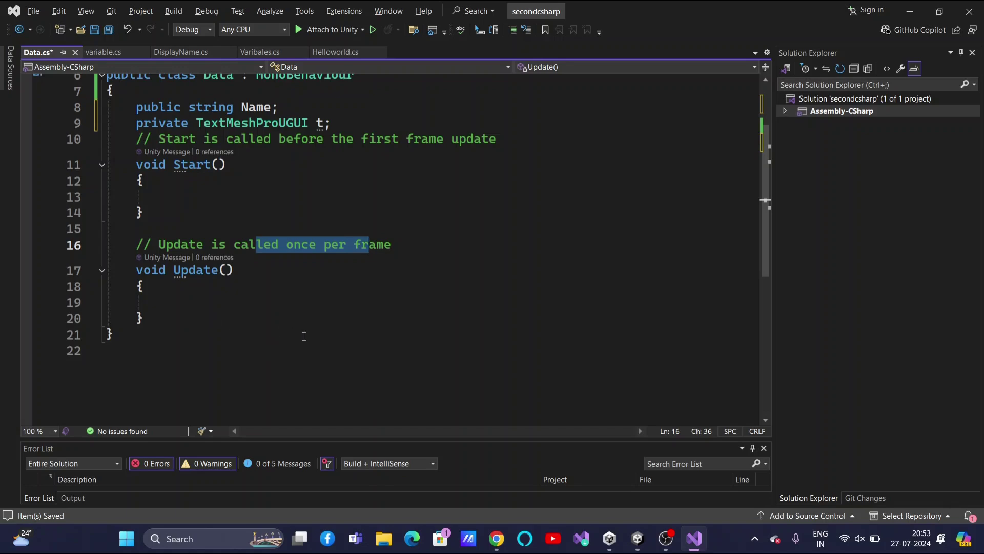
# - Add an empty "public void Display()" method with braces below the Update method in the Data class
pyautogui.click(171, 318)
pyautogui.press('Return')
pyautogui.press('Return')
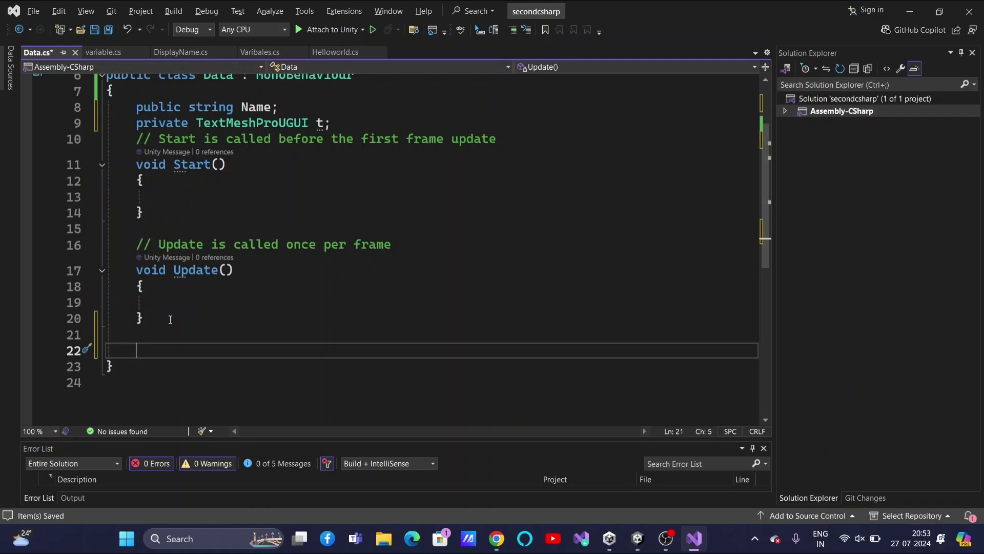
pyautogui.write('publ')
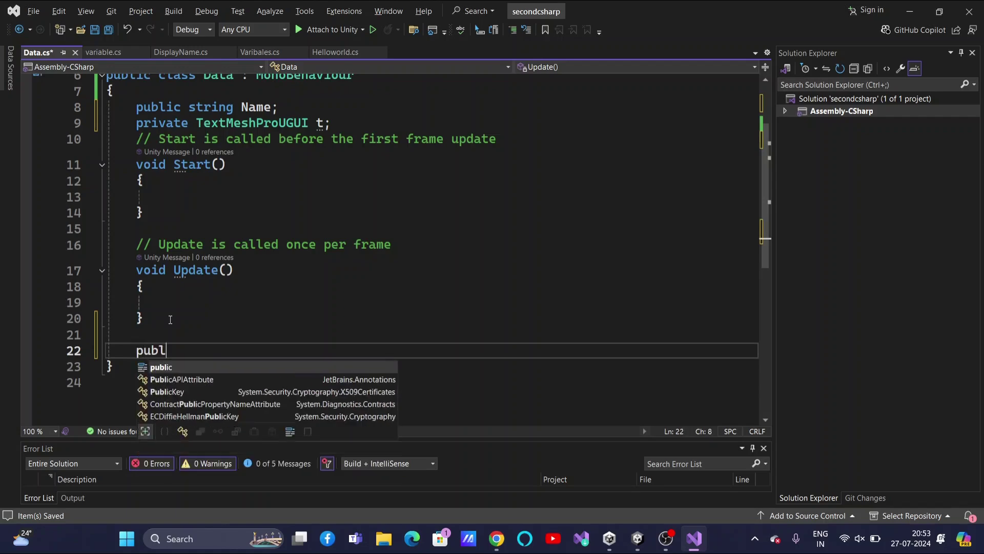
pyautogui.write('ic void ')
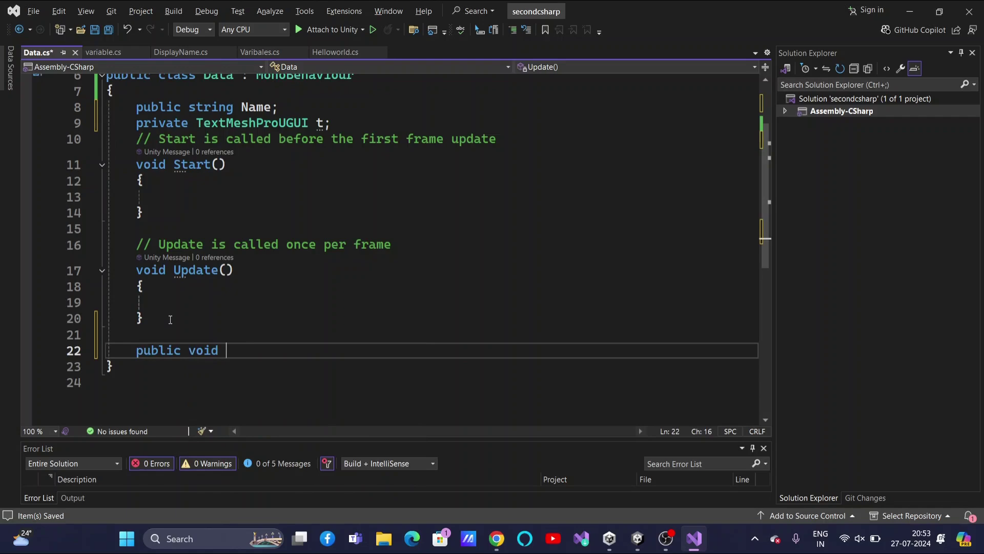
pyautogui.write('Display')
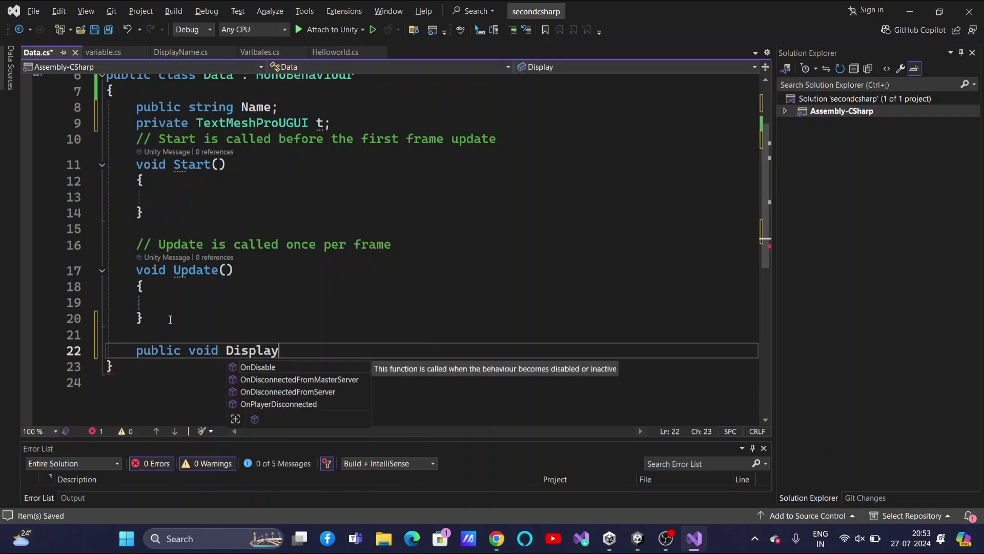
pyautogui.write('(')
pyautogui.press('Return')
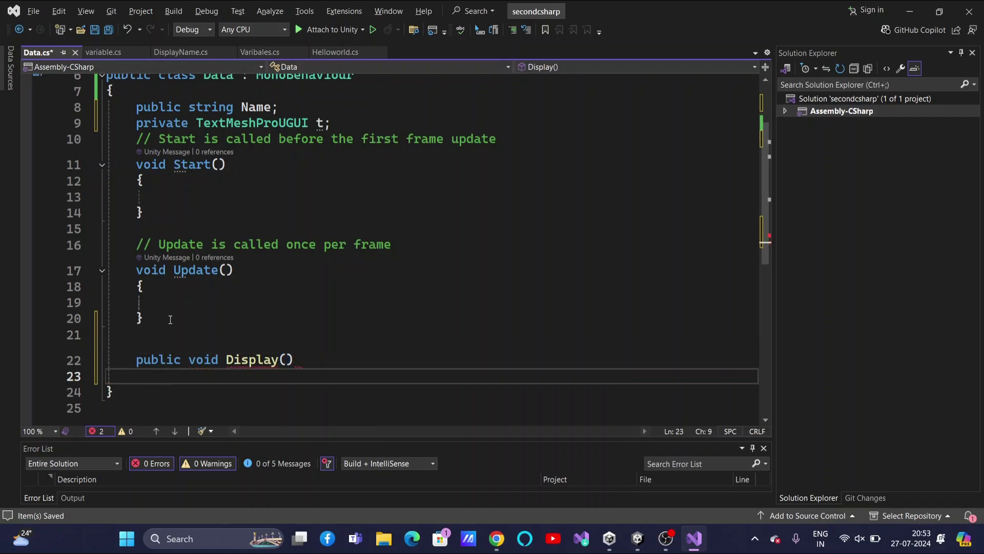
pyautogui.write('{')
pyautogui.press('Return')
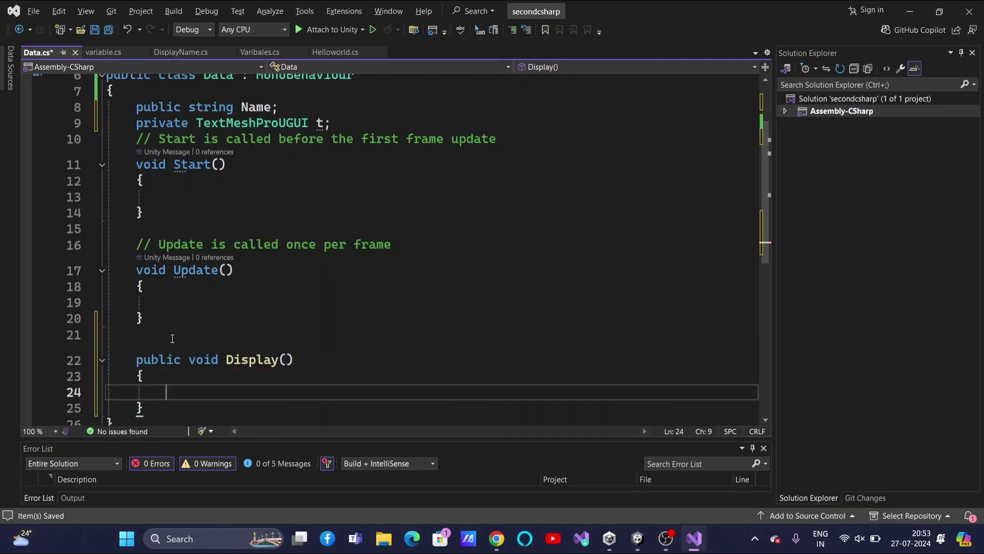
# - Examine the Display, Start and Update method headers in the Data class against the Show Name button and canvas text in Unity
pyautogui.moveTo(226, 360); pyautogui.dragTo(293, 361)
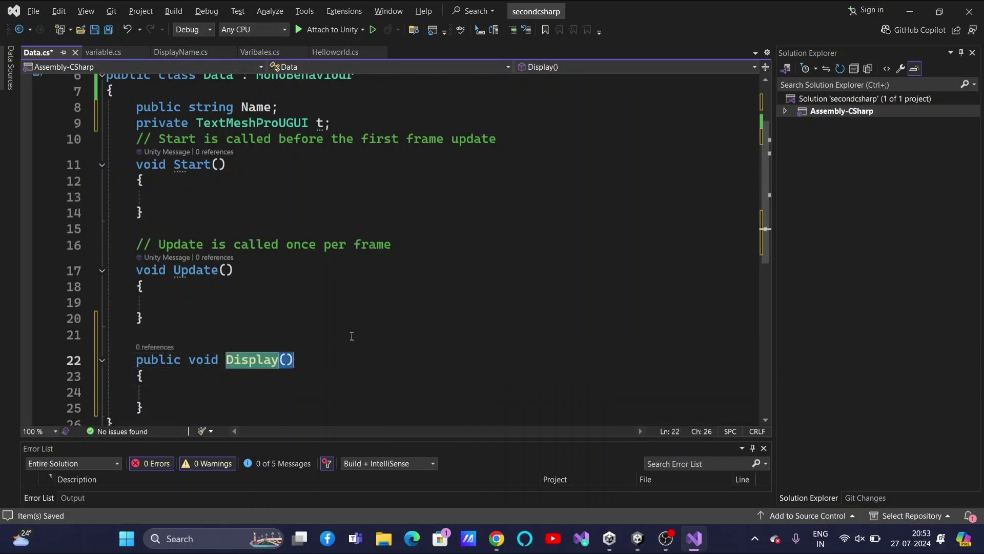
pyautogui.hotkey('alt', 'Tab')
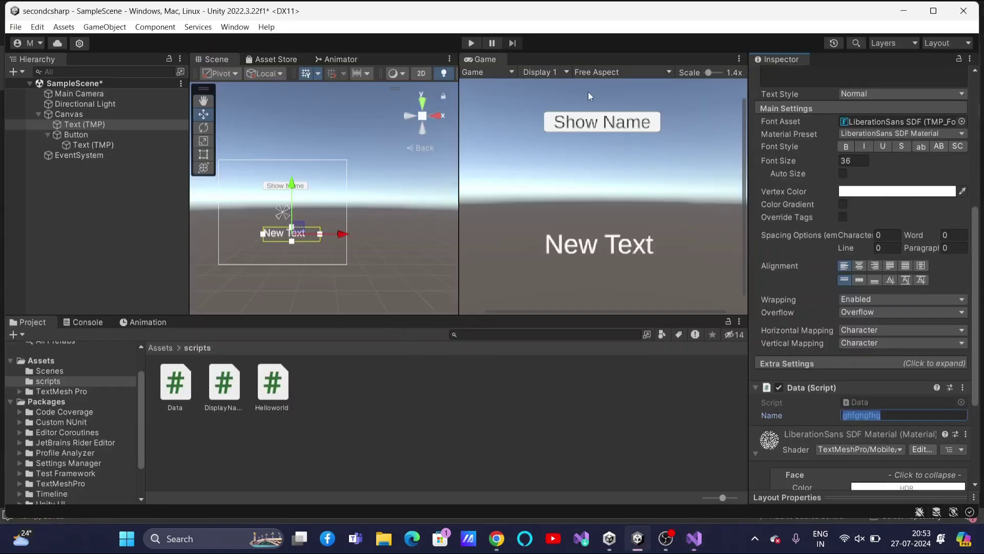
pyautogui.hotkey('alt', 'Tab')
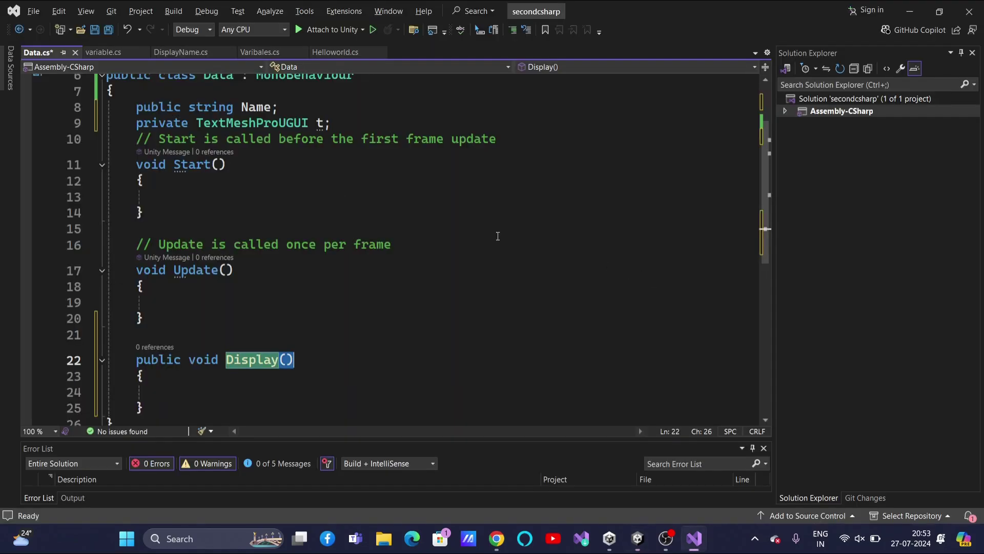
pyautogui.click(182, 166)
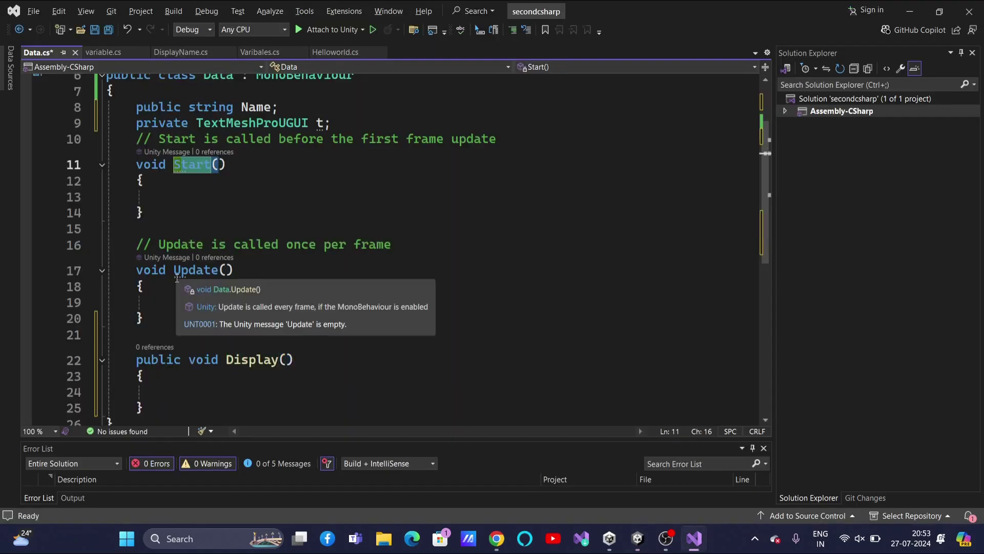
pyautogui.moveTo(175, 270); pyautogui.dragTo(233, 271)
pyautogui.hotkey('alt', 'Tab')
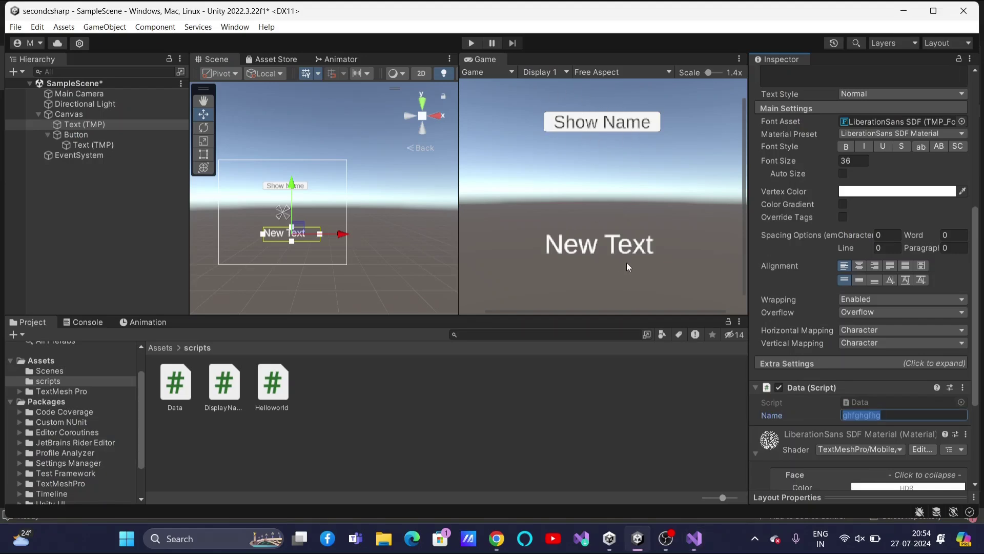
pyautogui.scroll(-2, 856, 446)
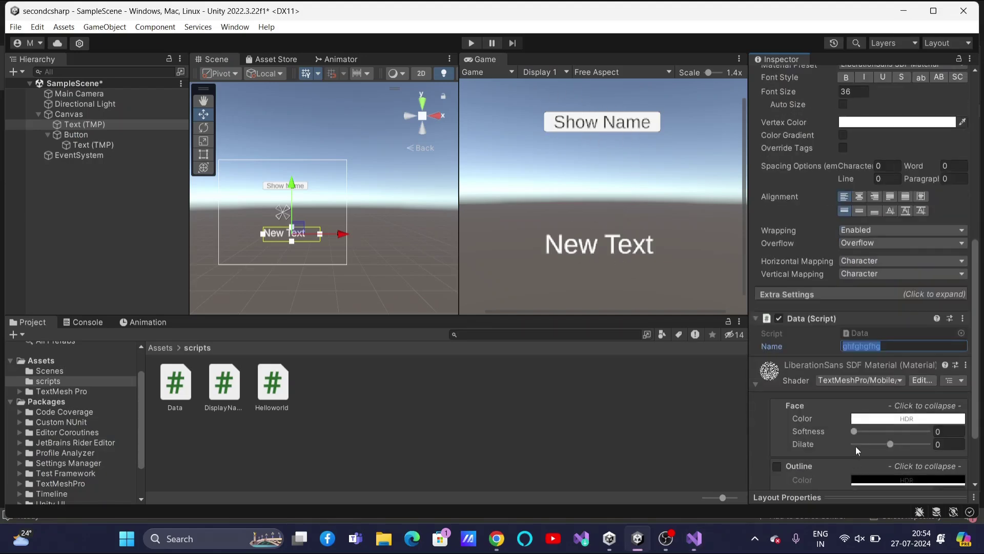
pyautogui.scroll(-4, 857, 446)
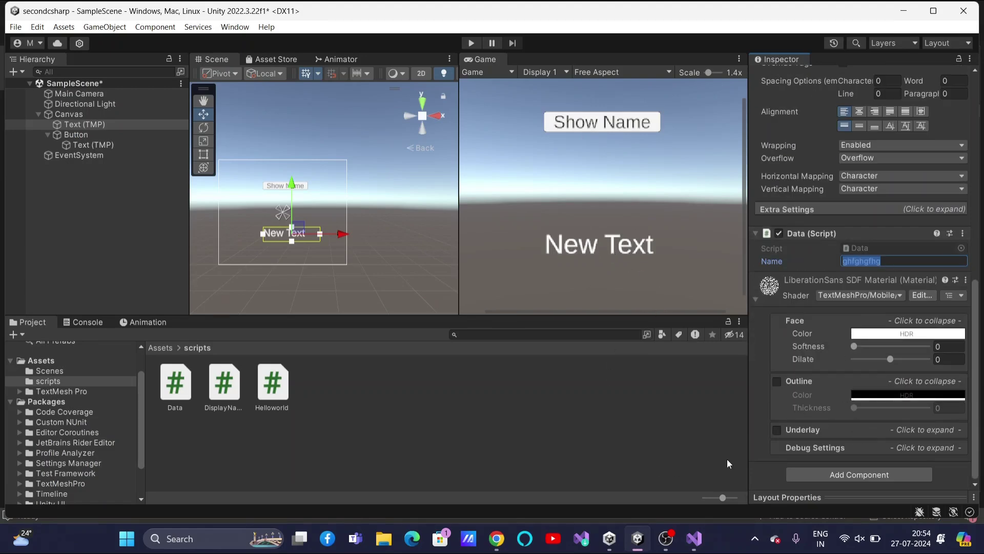
pyautogui.hotkey('alt', 'Tab')
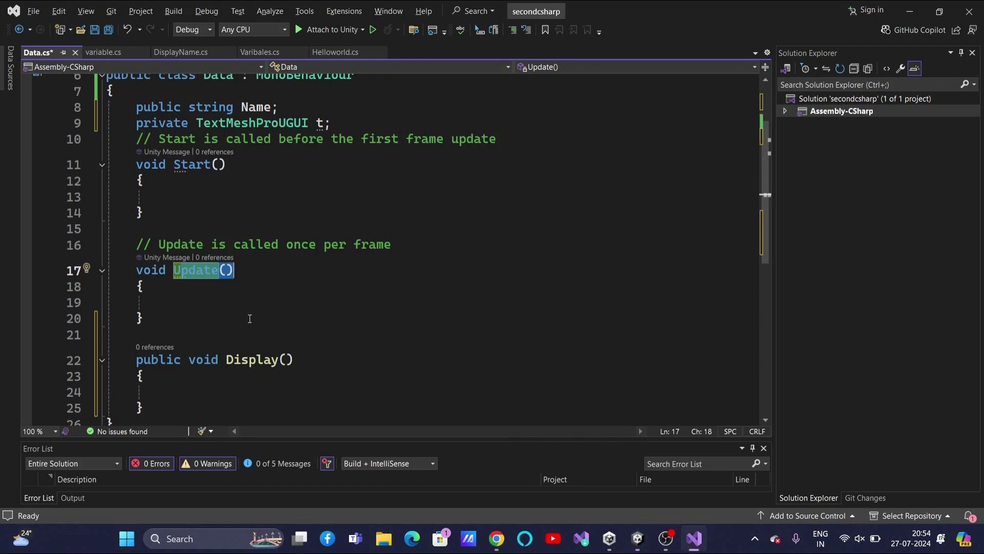
pyautogui.scroll(-2, 189, 268)
pyautogui.moveTo(203, 265); pyautogui.dragTo(302, 266)
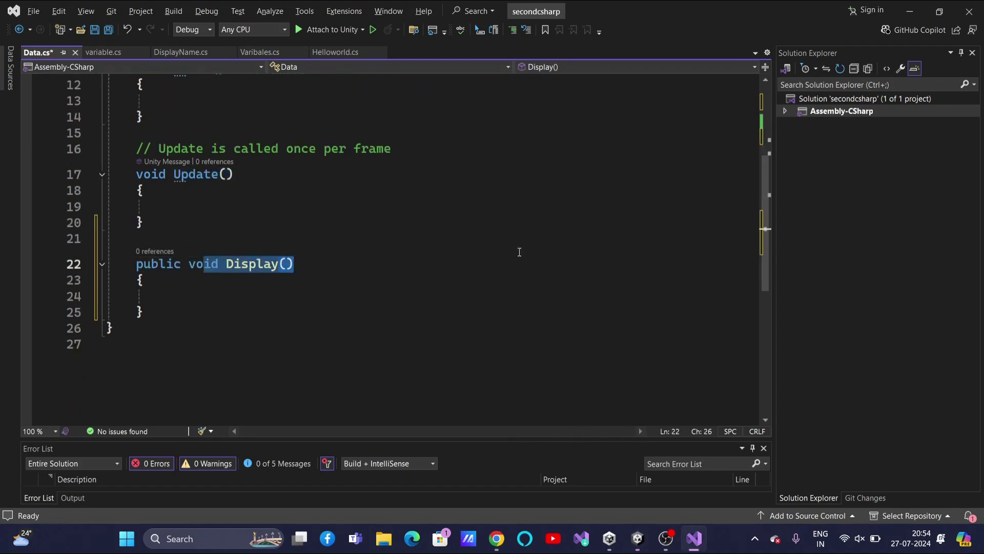
pyautogui.hotkey('alt', 'Tab')
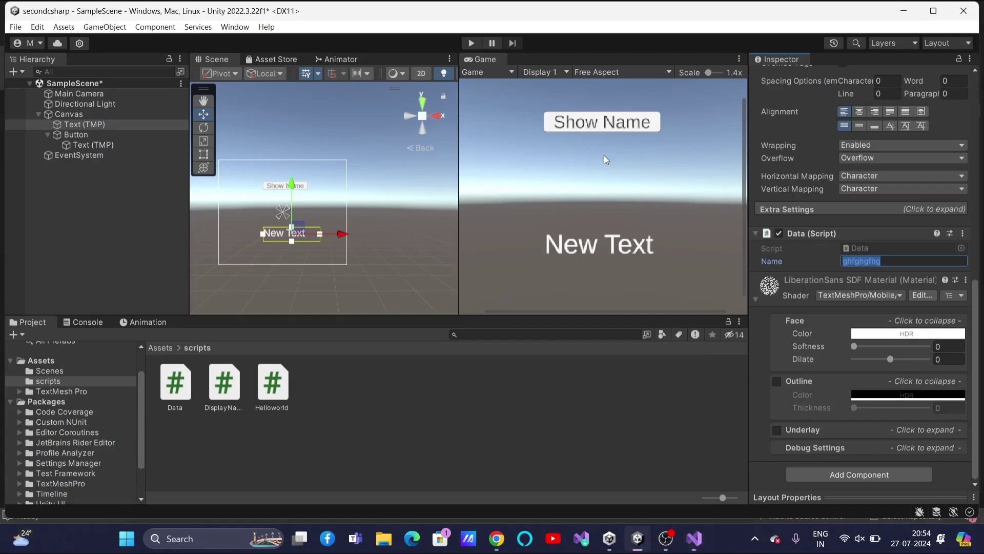
pyautogui.hotkey('alt', 'Tab')
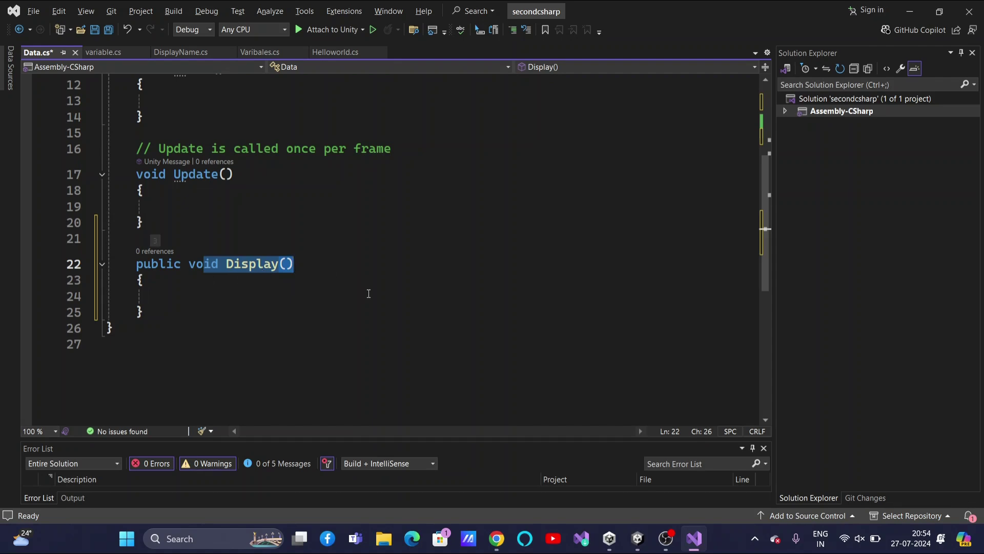
pyautogui.hotkey('alt', 'Tab')
pyautogui.hotkey('alt', 'Tab')
# - Save the Data script containing the empty Display method
pyautogui.click(242, 285)
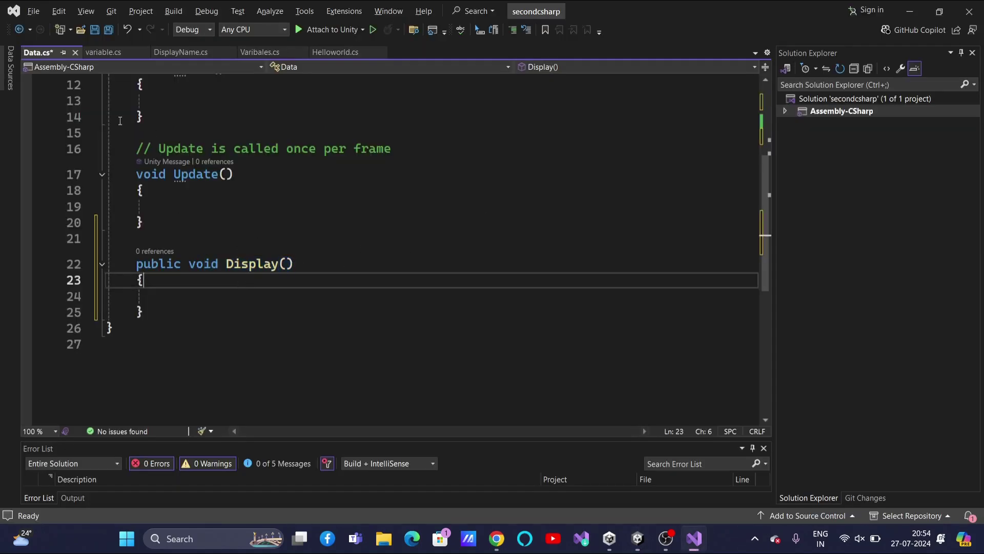
pyautogui.hotkey('ctrl', 's')
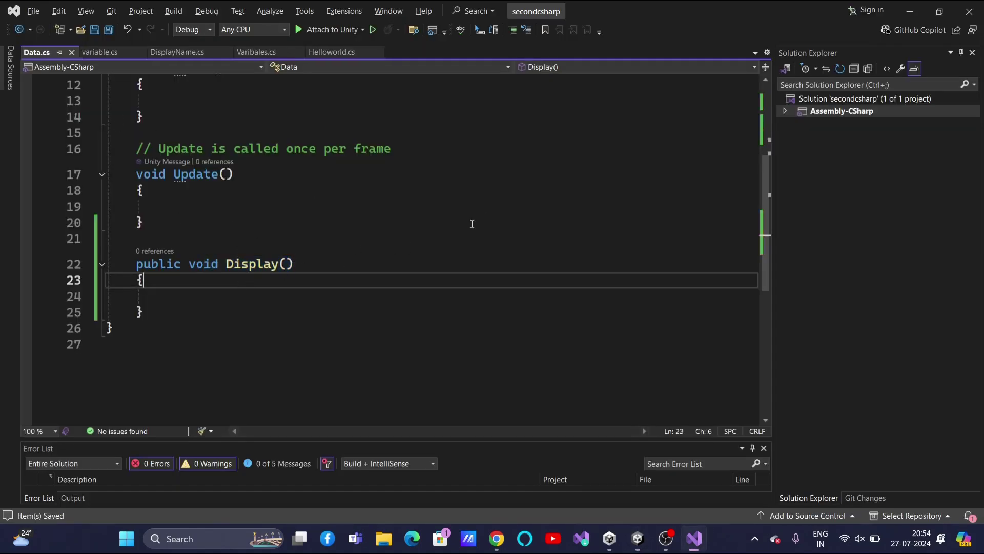
pyautogui.keyDown('shift'); pyautogui.click(216, 294); pyautogui.keyUp('shift')
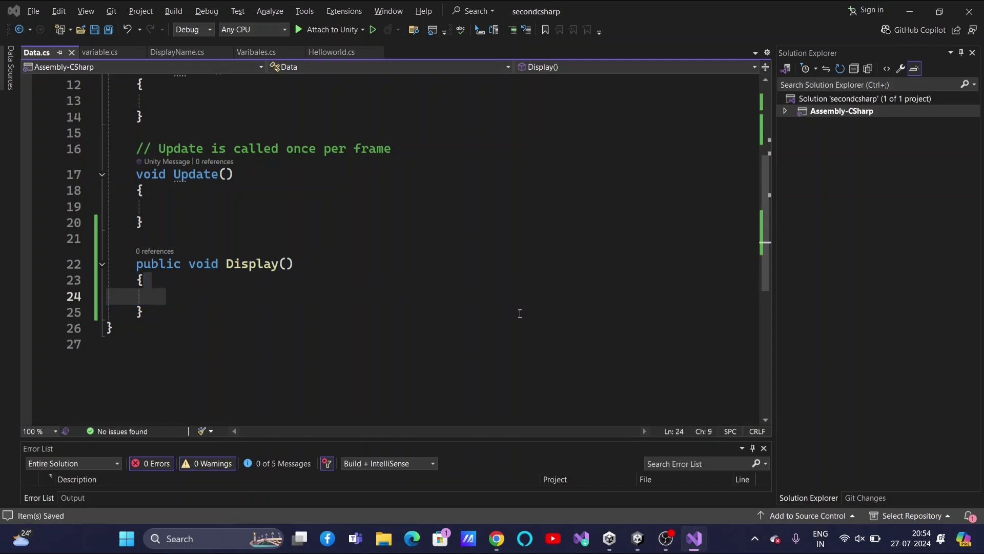
# - Switch to Unity, add an On Click entry to the Show Name button and assign the canvas Text (TMP) as its object
pyautogui.hotkey('alt', 'Tab')
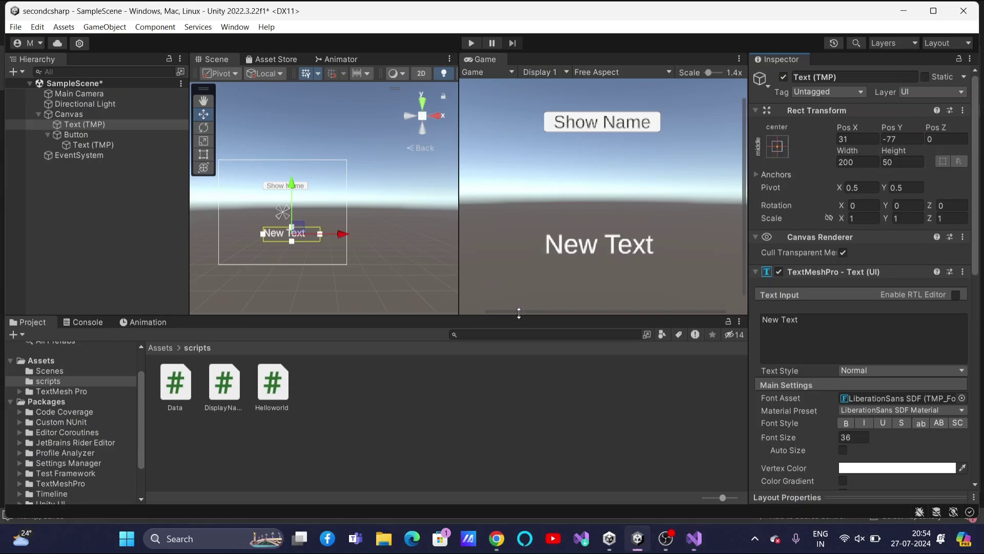
pyautogui.click(75, 125)
pyautogui.scroll(-10, 900, 417)
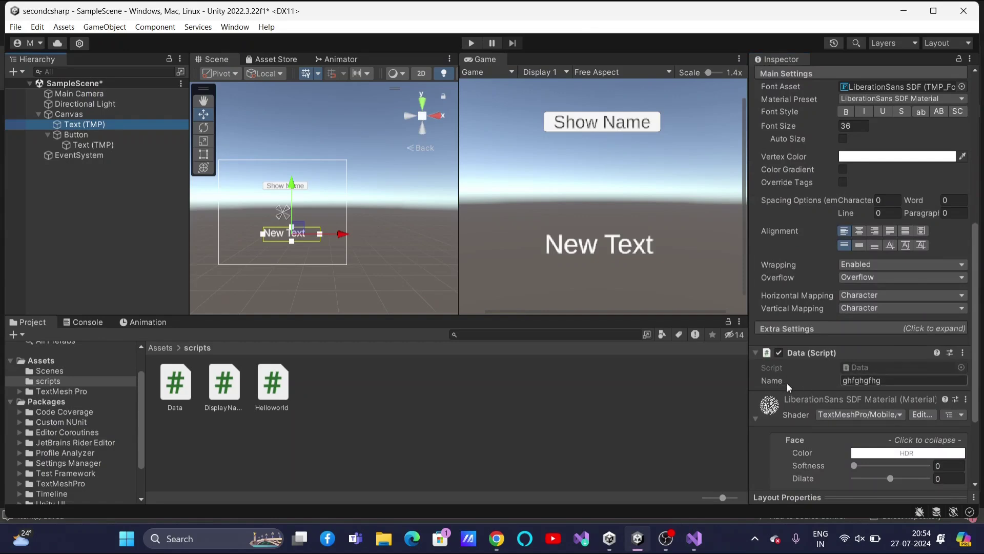
pyautogui.click(84, 135)
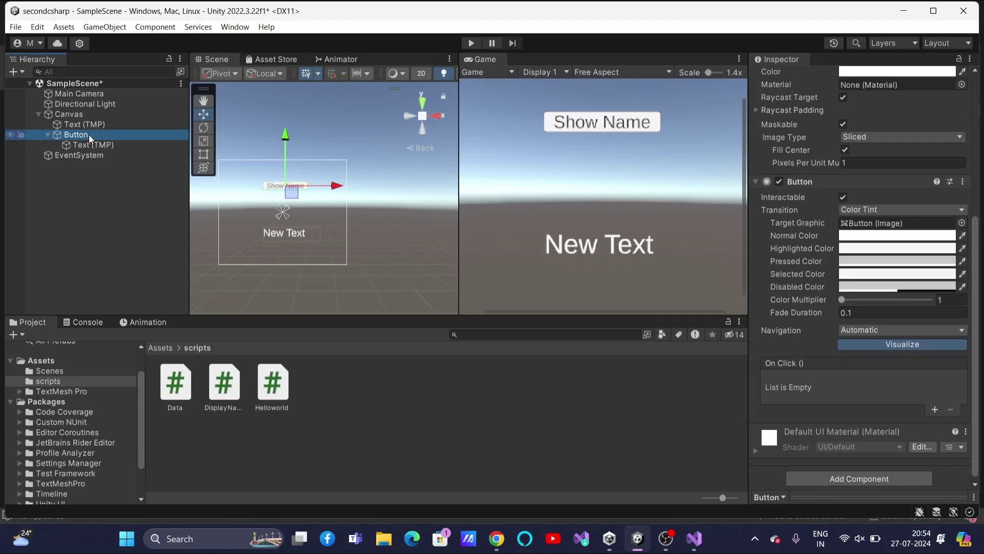
pyautogui.scroll(-1, 868, 310)
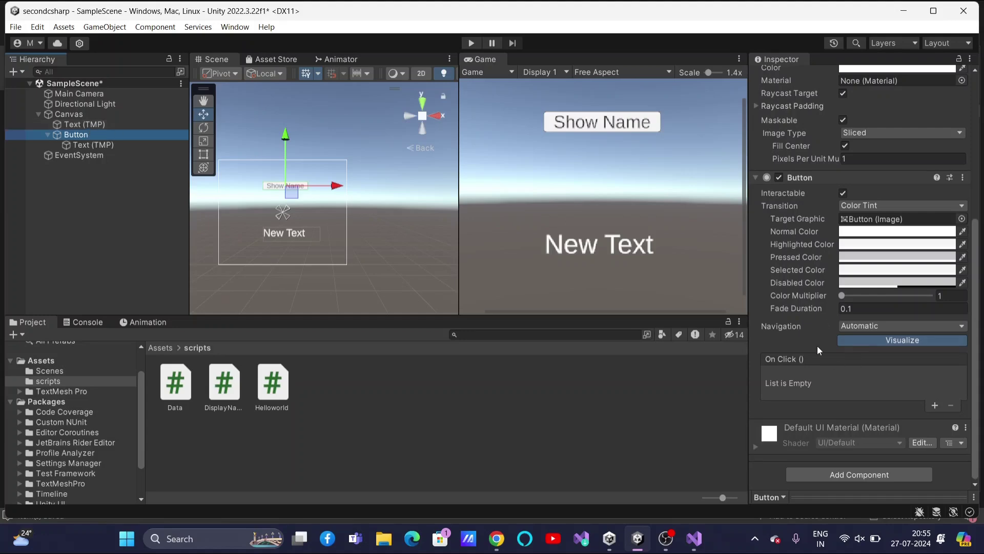
pyautogui.click(935, 405)
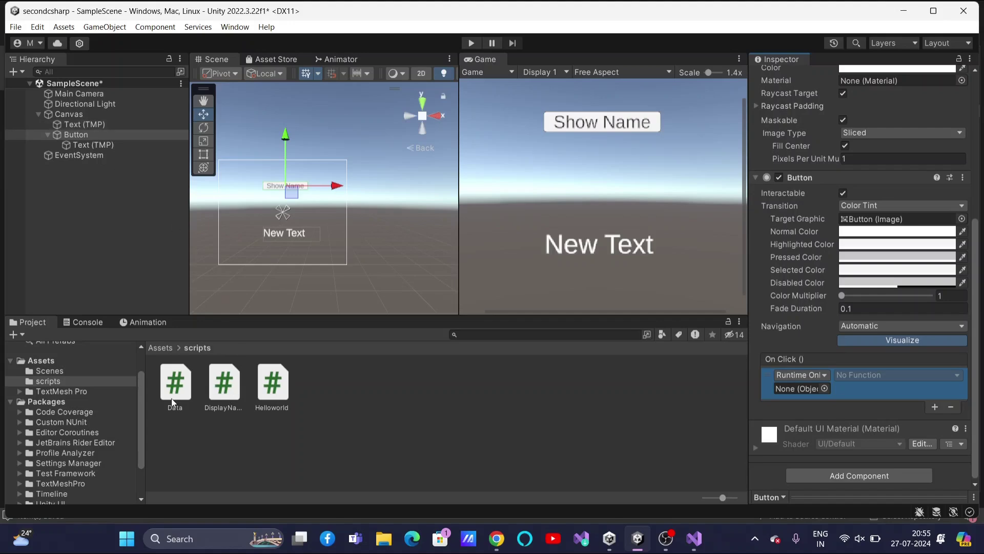
pyautogui.moveTo(103, 125); pyautogui.dragTo(798, 388)
# - Check the Display method's name in Visual Studio and set the button's On Click function in Unity to Data.Display
pyautogui.click(906, 375)
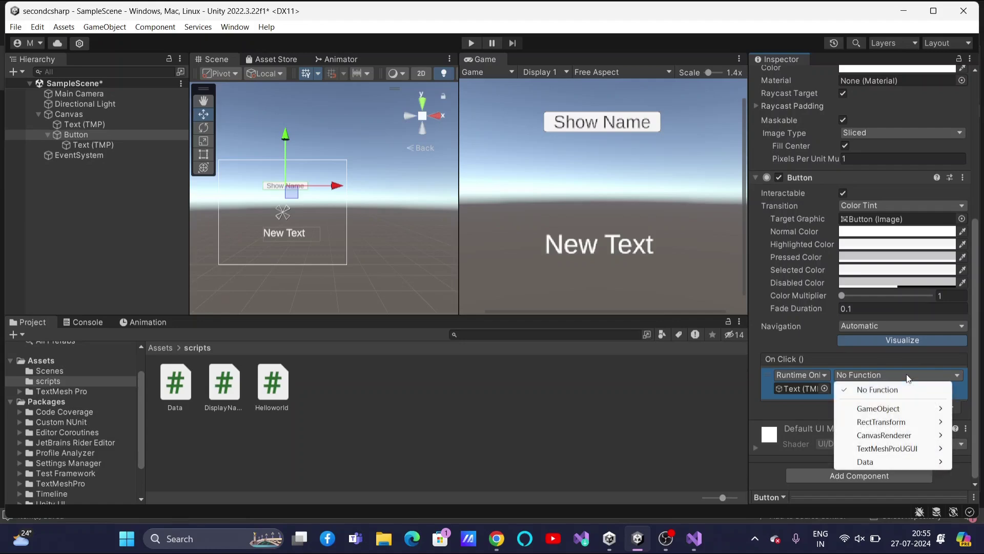
pyautogui.moveTo(877, 463)
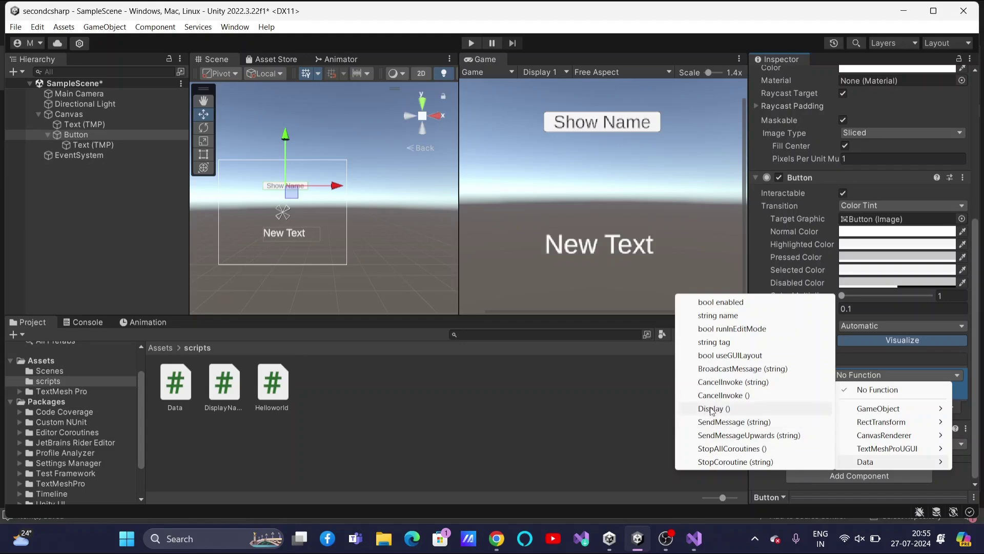
pyautogui.hotkey('alt', 'Tab')
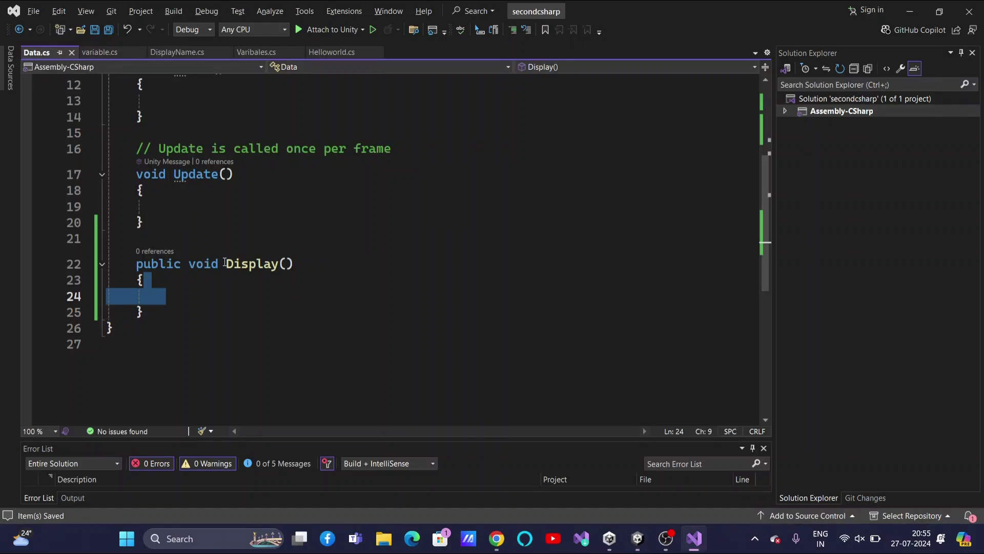
pyautogui.moveTo(226, 264); pyautogui.dragTo(295, 266)
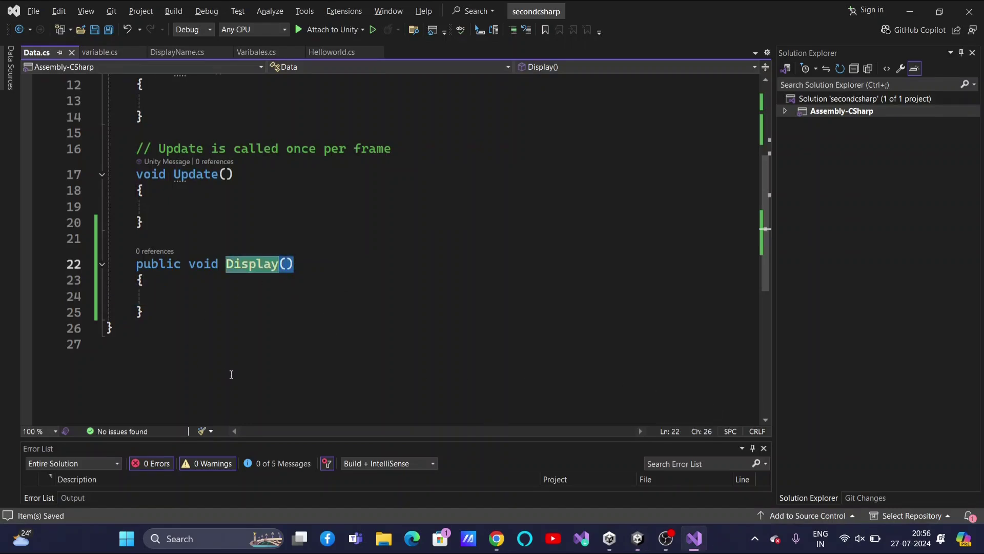
pyautogui.hotkey('alt', 'Tab')
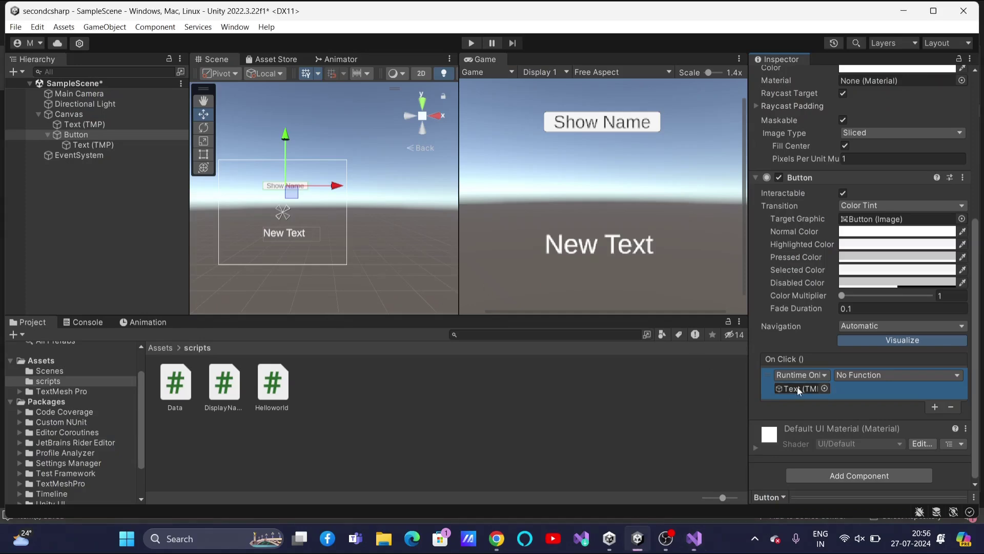
pyautogui.click(887, 374)
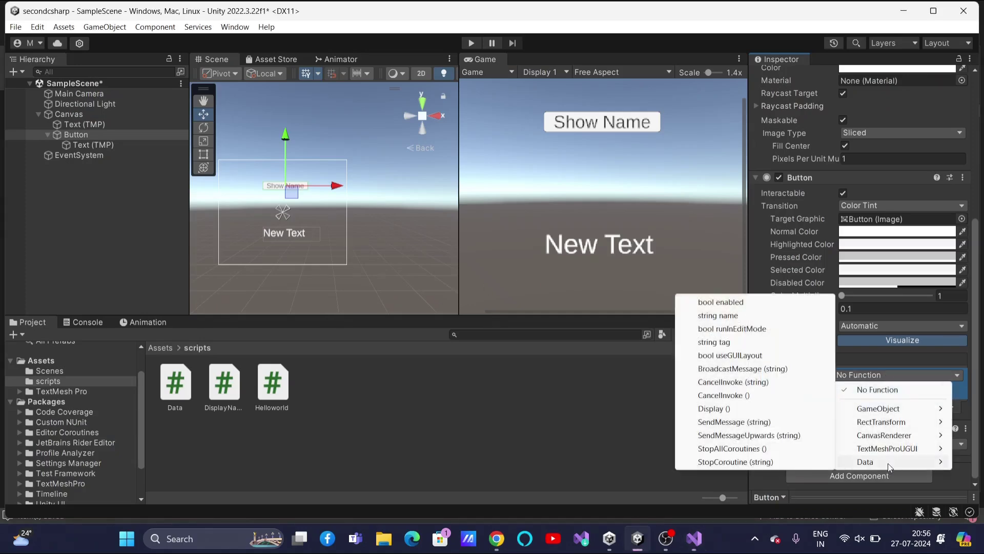
pyautogui.click(723, 410)
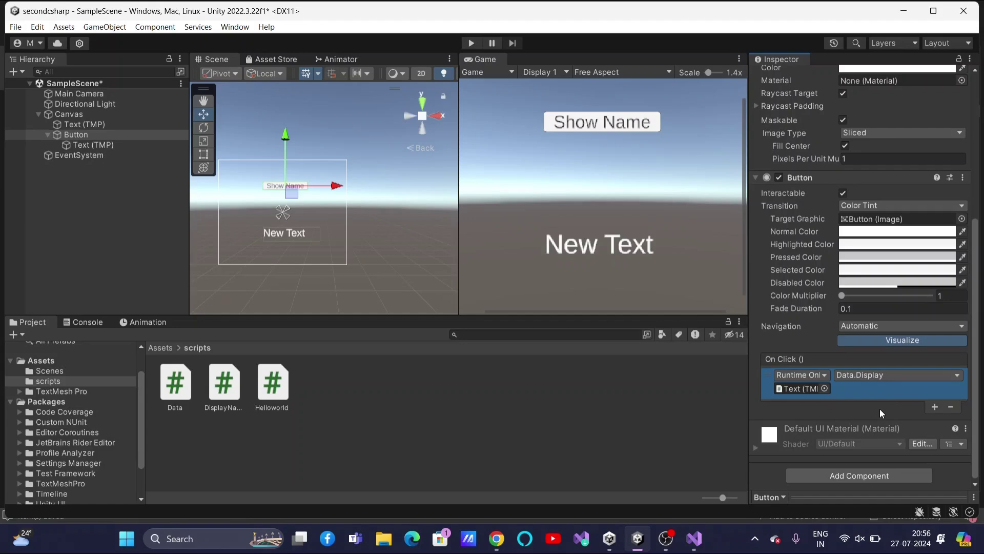
# - Reselect the Show Name button to review its On Click entry, and return to the Data script in Visual Studio
pyautogui.click(632, 407)
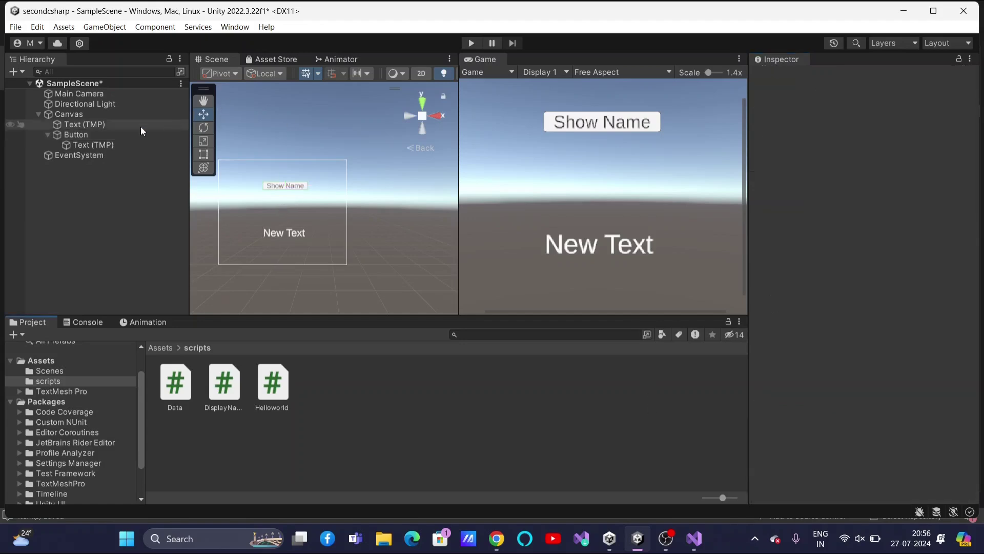
pyautogui.click(91, 135)
pyautogui.scroll(-5, 854, 367)
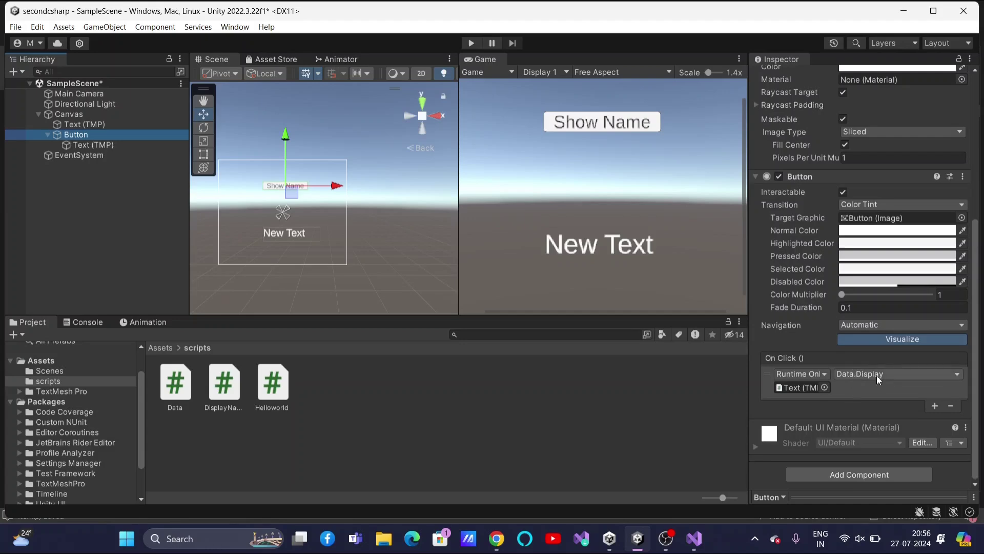
pyautogui.hotkey('alt', 'Tab')
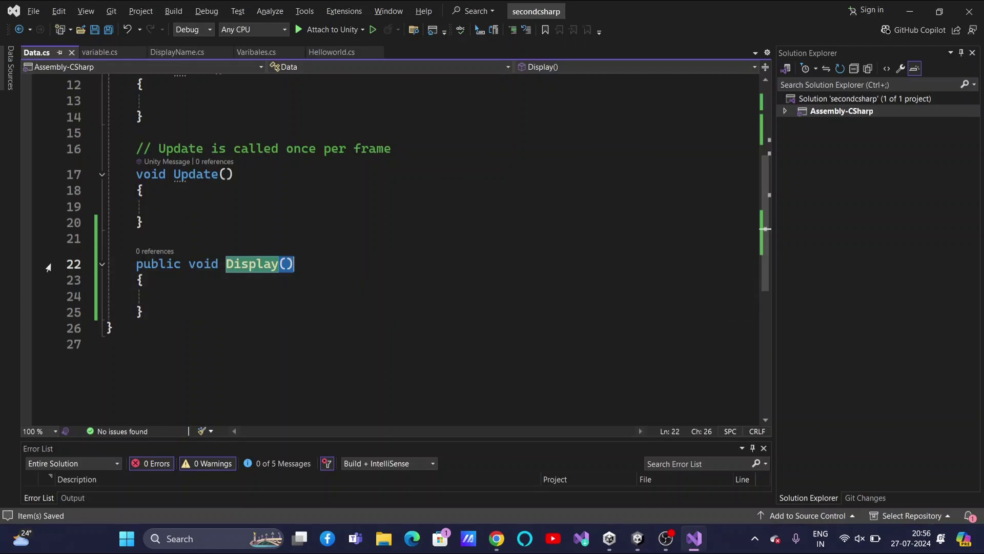
# - Fill the Display method with the statements t=GetComponent<TextMeshProUGUI>(); and t.text= Name;
pyautogui.click(188, 296)
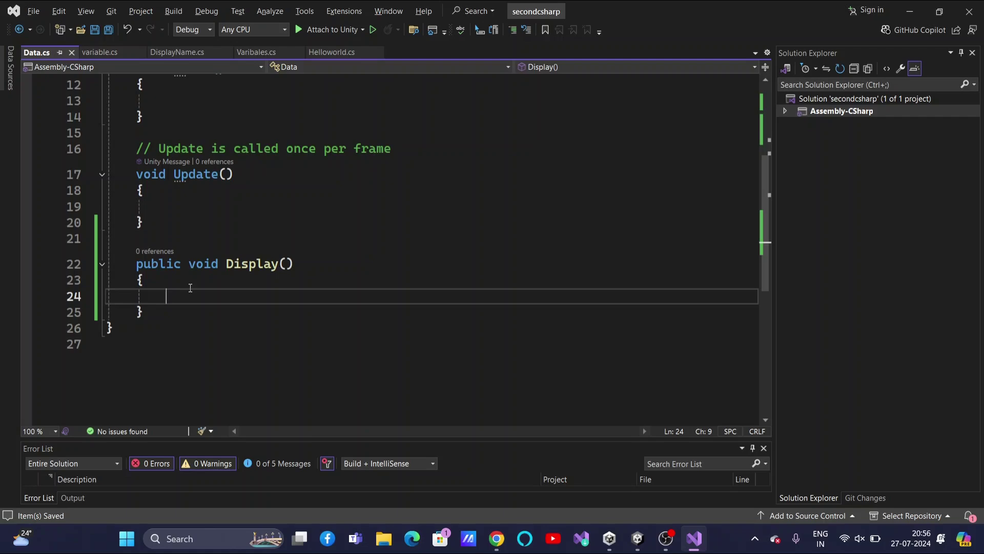
pyautogui.write('t=')
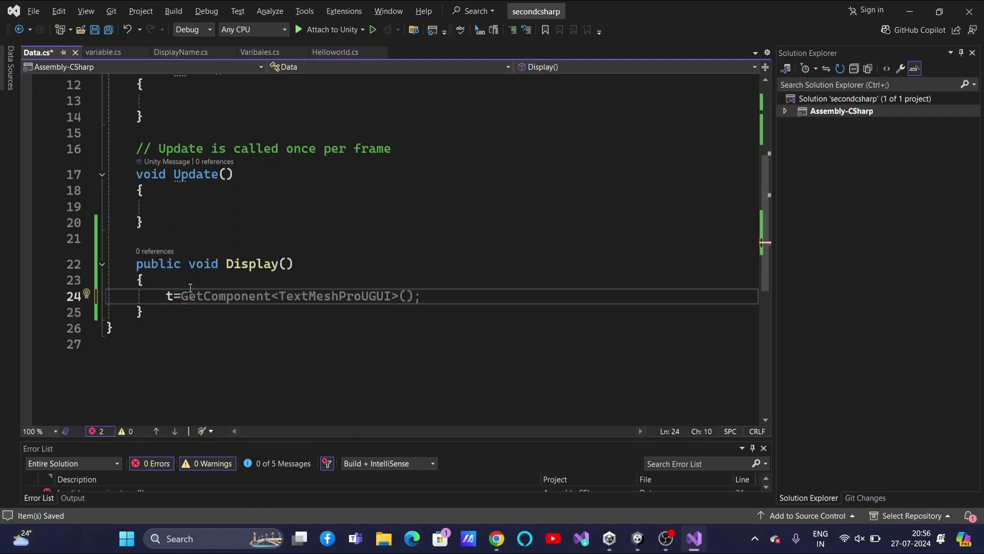
pyautogui.press('Tab')
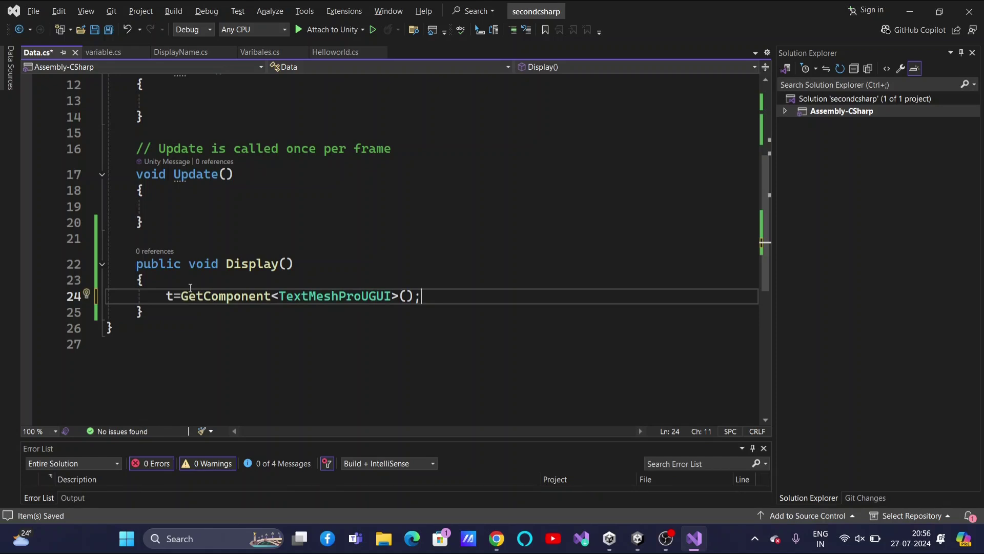
pyautogui.write(';')
pyautogui.press('Return')
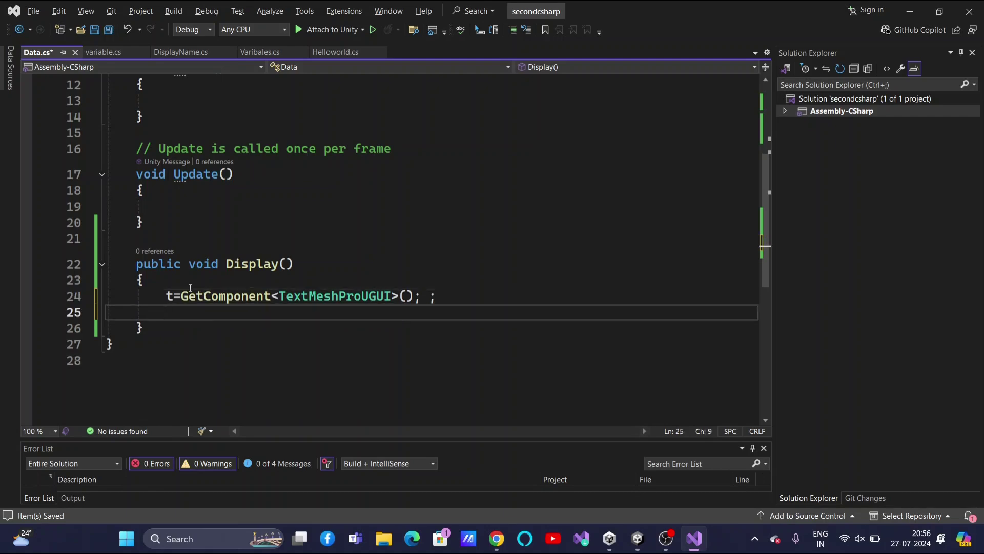
pyautogui.write('t.tex')
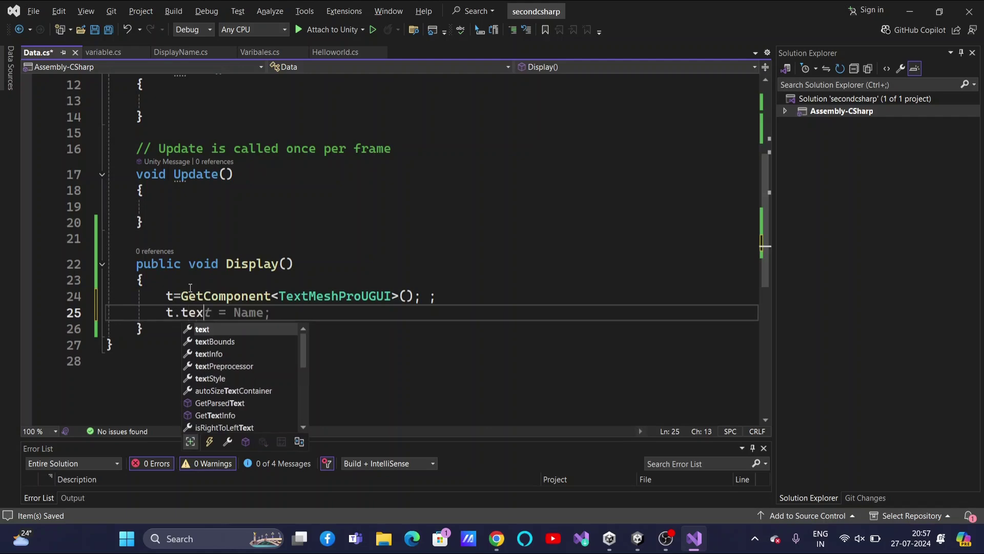
pyautogui.write('t= Name;')
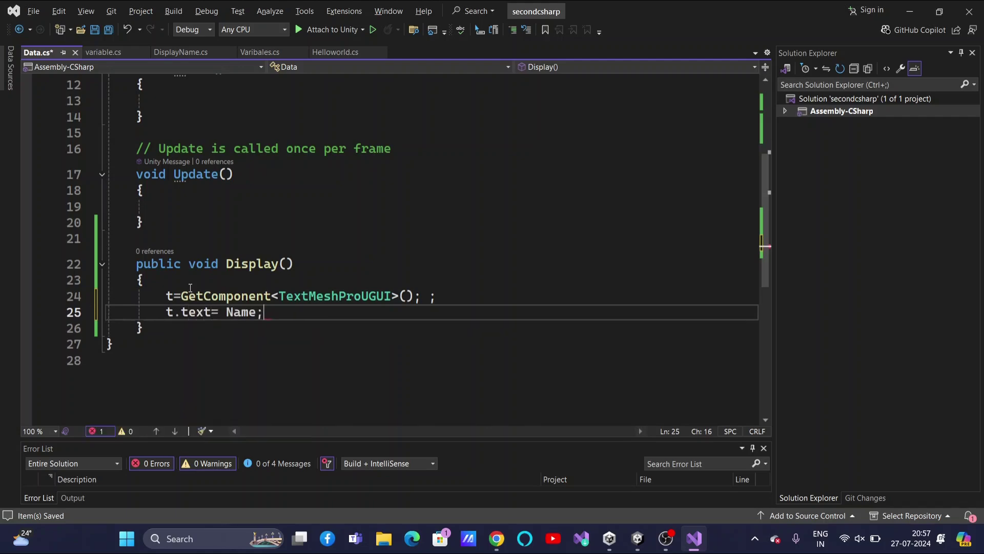
pyautogui.press('Tab')
# - Review the Name and t declarations and how the Display method uses them to set the text
pyautogui.scroll(2, 300, 181)
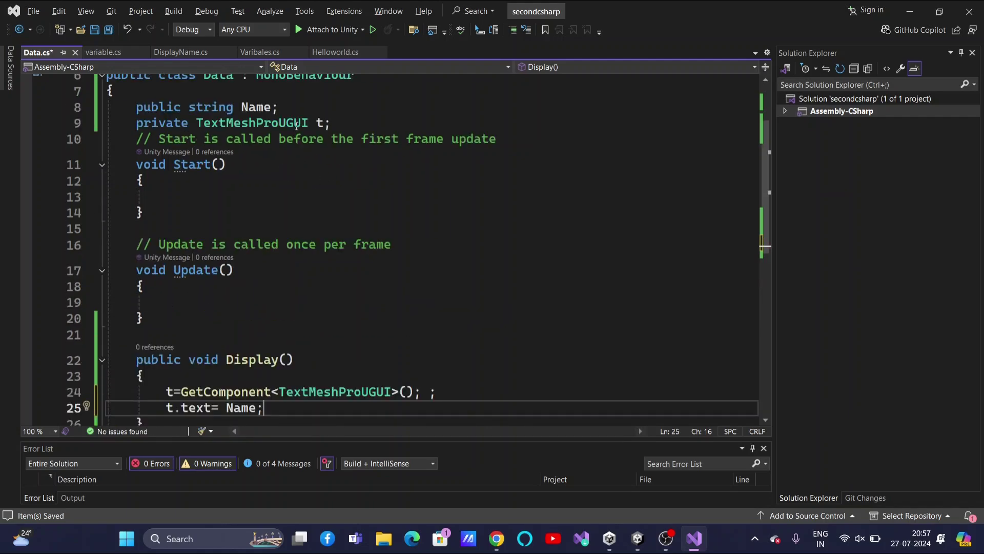
pyautogui.click(237, 106)
pyautogui.scroll(-2, 230, 133)
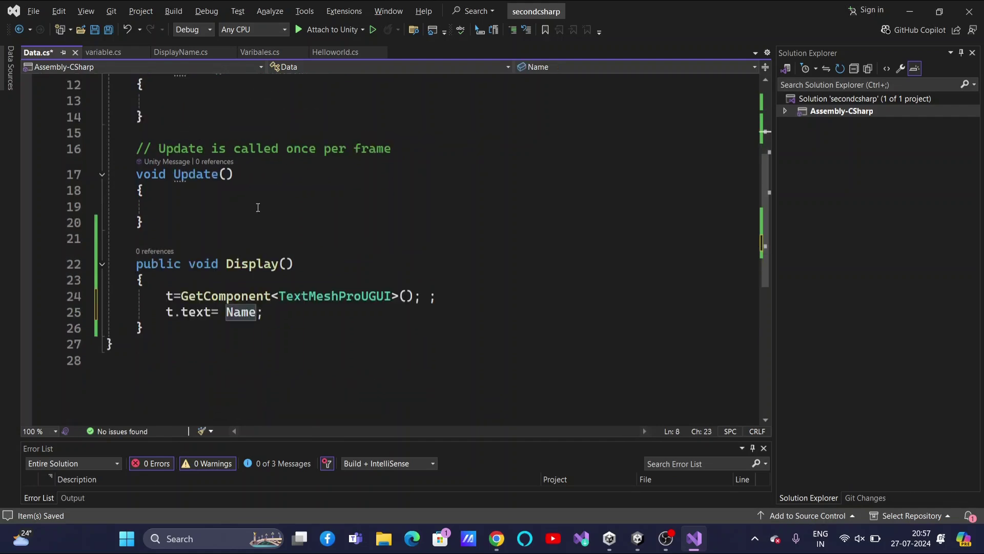
pyautogui.scroll(4, 223, 171)
pyautogui.moveTo(277, 204); pyautogui.dragTo(293, 225)
pyautogui.scroll(-3, 319, 288)
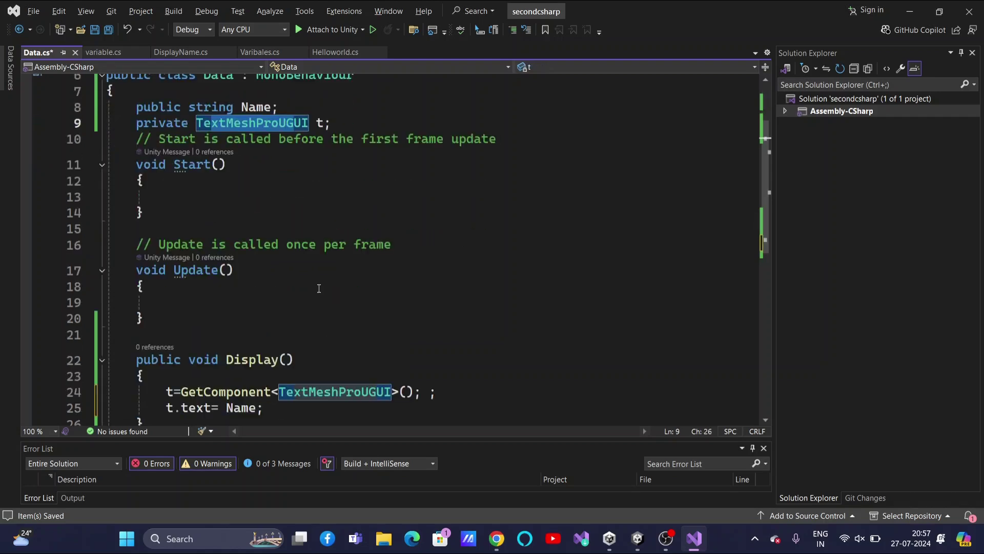
pyautogui.scroll(-1, 319, 289)
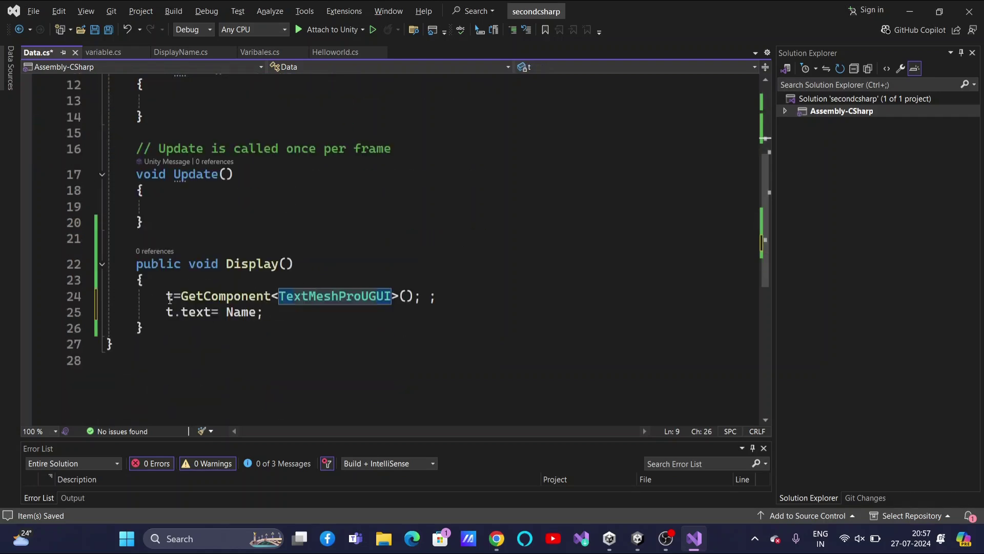
pyautogui.moveTo(166, 297); pyautogui.dragTo(251, 312)
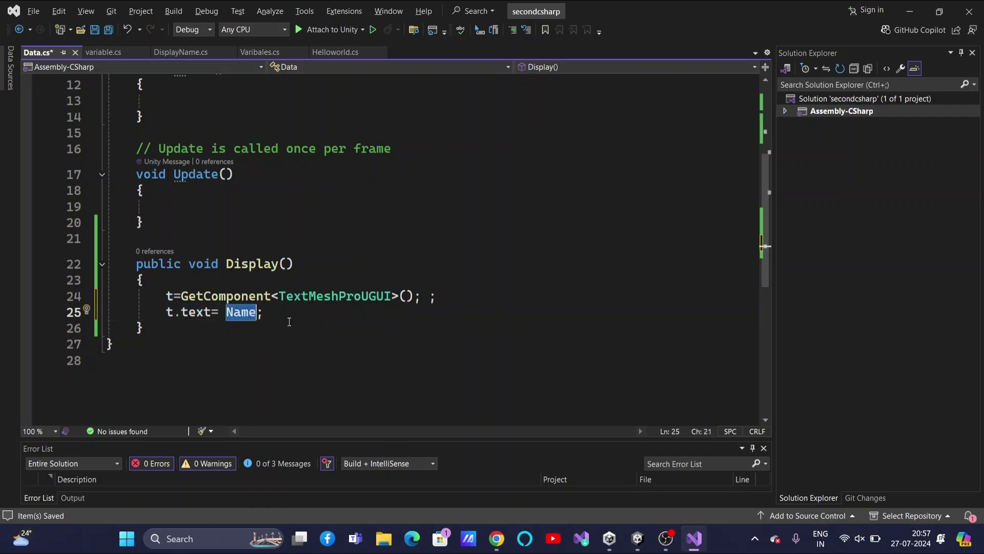
pyautogui.moveTo(159, 296); pyautogui.dragTo(280, 317)
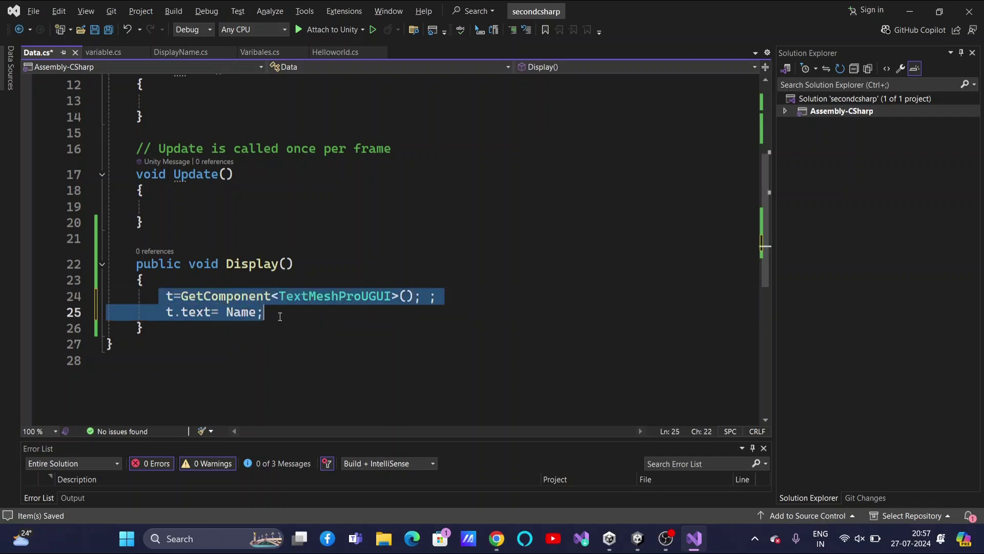
pyautogui.moveTo(226, 263); pyautogui.dragTo(303, 265)
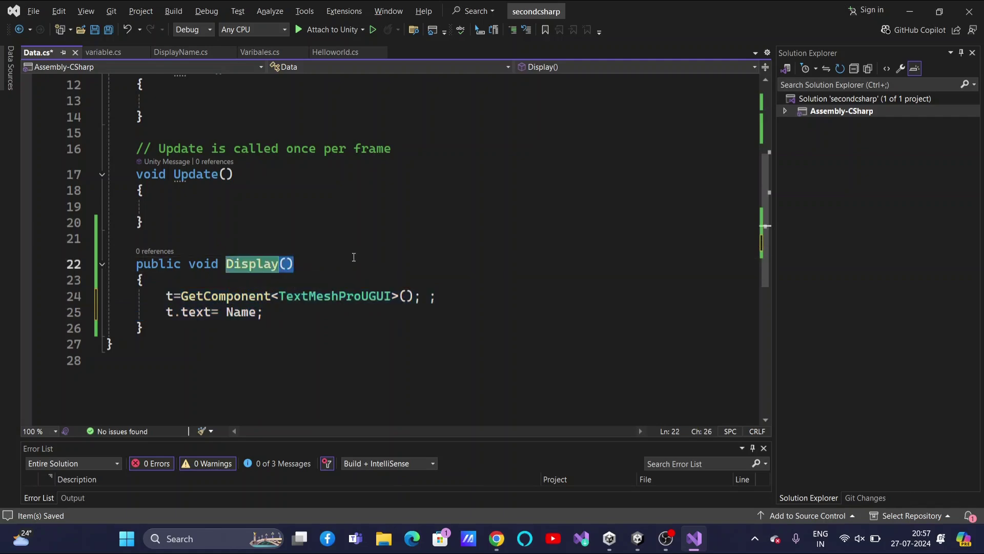
# - Save the Data script, switch to Unity and start Play mode
pyautogui.hotkey('ctrl', 's')
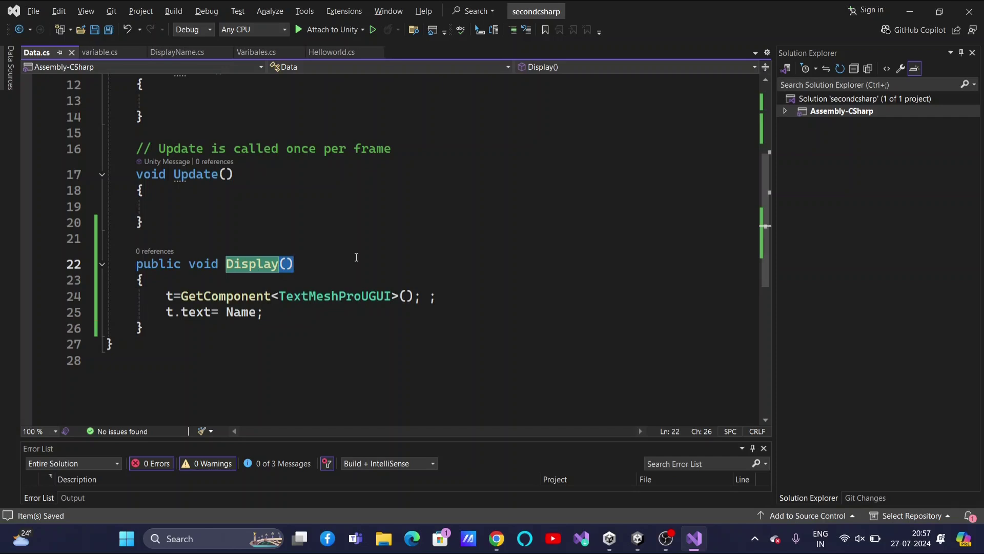
pyautogui.hotkey('alt', 'Tab')
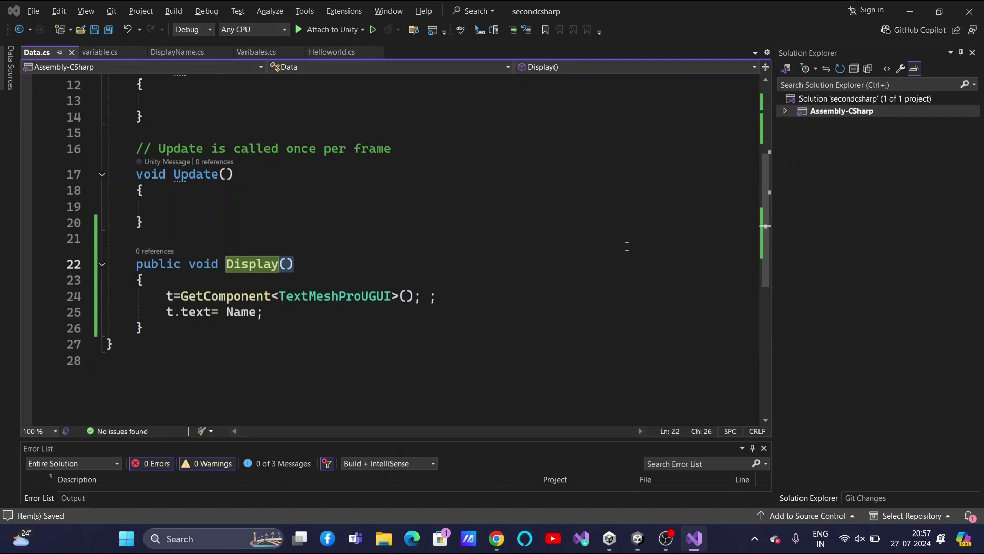
pyautogui.hotkey('alt', 'Tab')
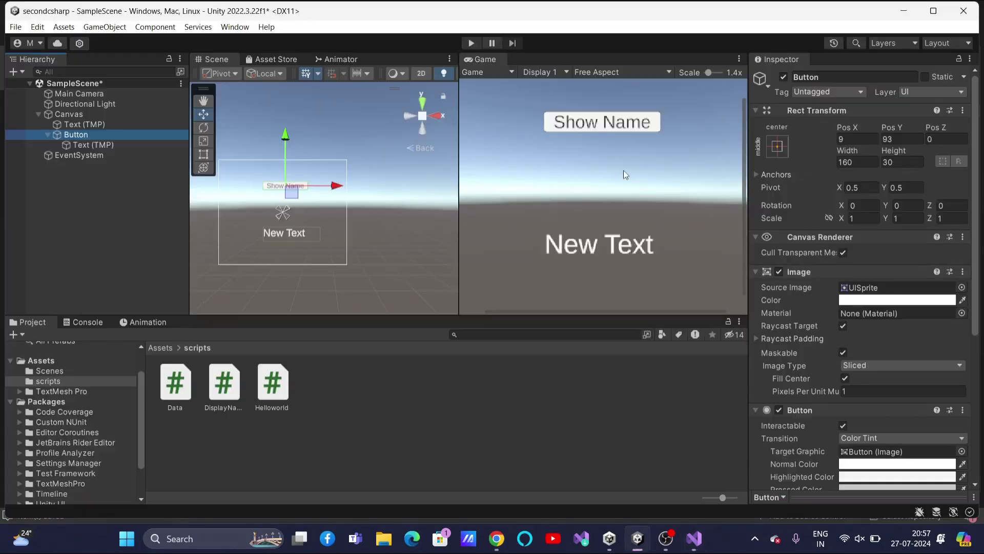
pyautogui.click(471, 44)
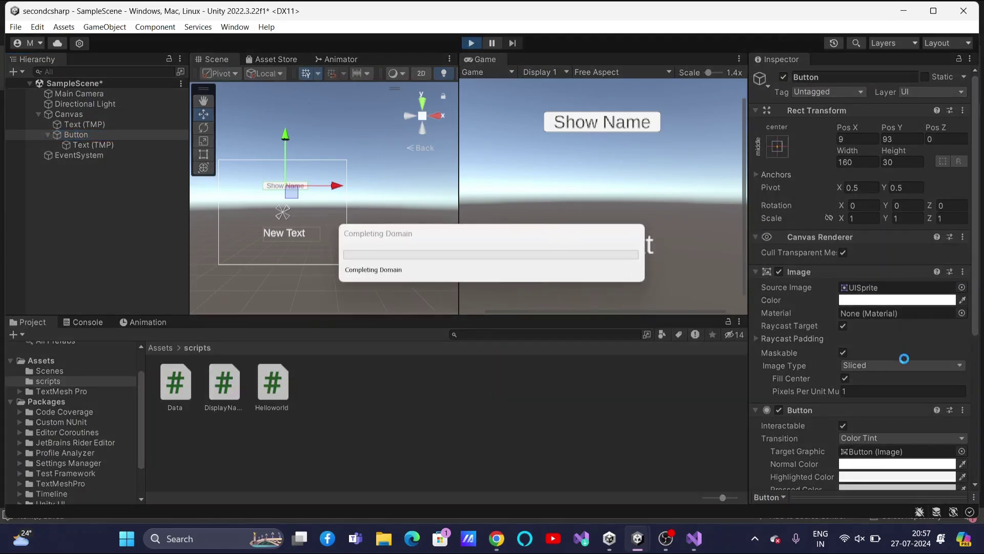
pyautogui.scroll(-5, 866, 328)
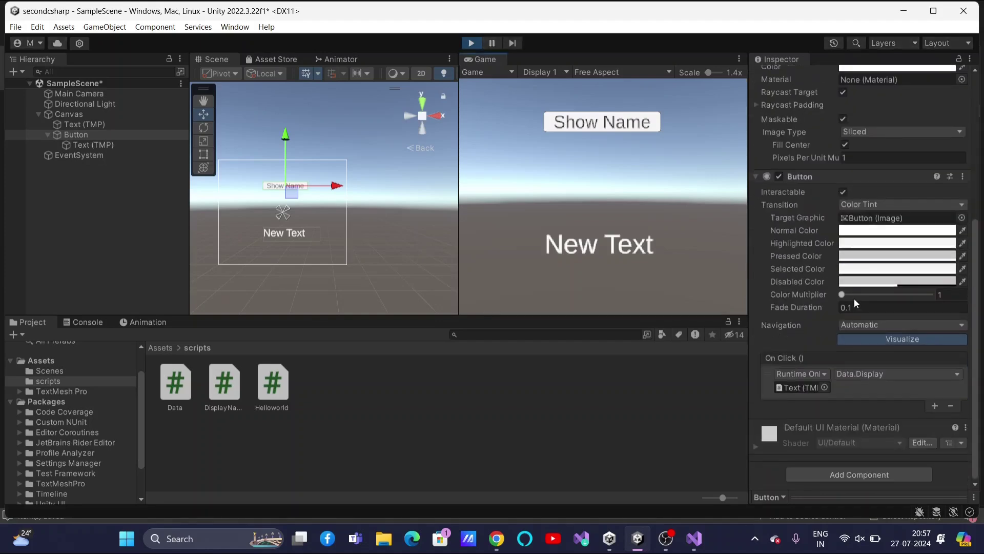
# - Replace the Name value in the canvas Text (TMP)'s Data component with a person's name and test the Show Name button
pyautogui.click(80, 124)
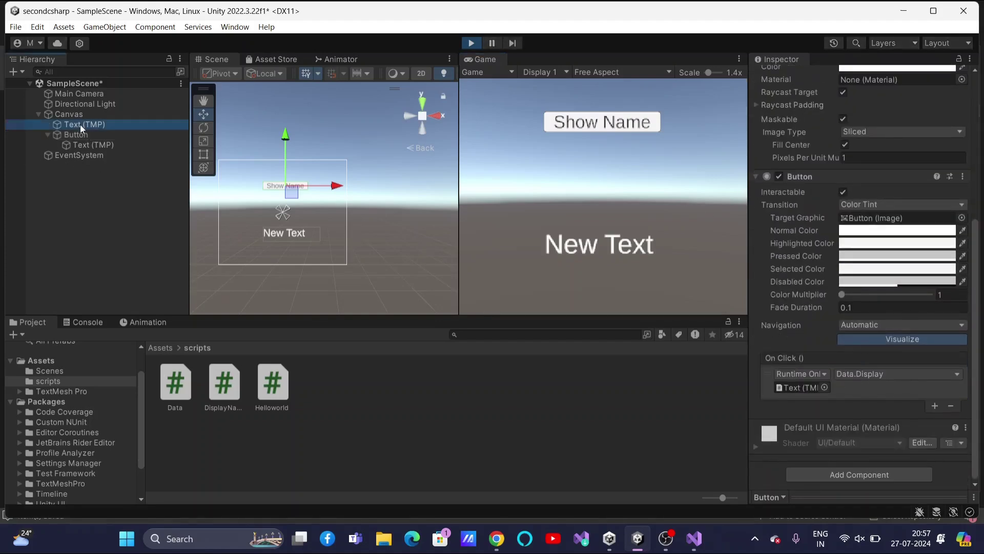
pyautogui.scroll(-2, 767, 407)
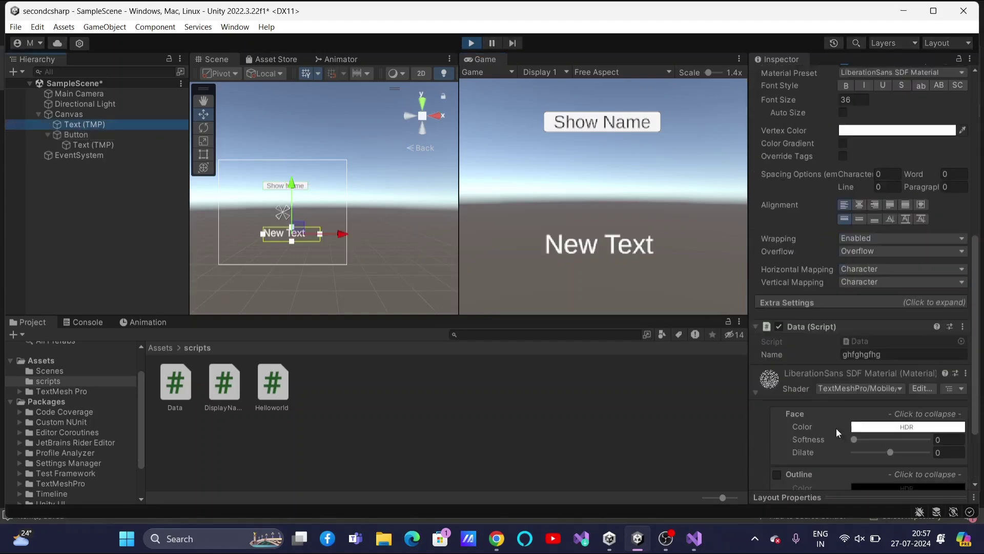
pyautogui.click(879, 354)
pyautogui.moveTo(880, 356); pyautogui.dragTo(841, 355)
pyautogui.press('BackSpace')
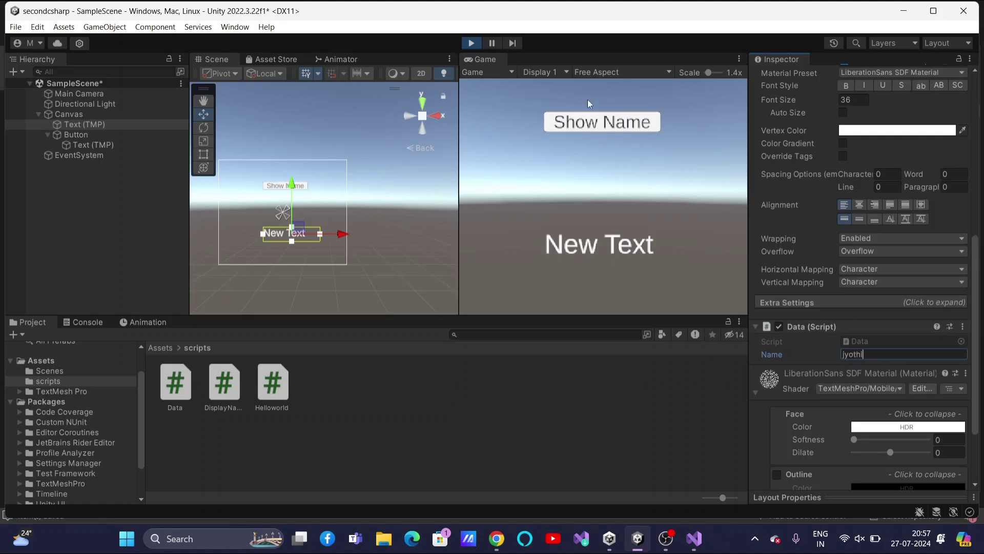
pyautogui.click(581, 123)
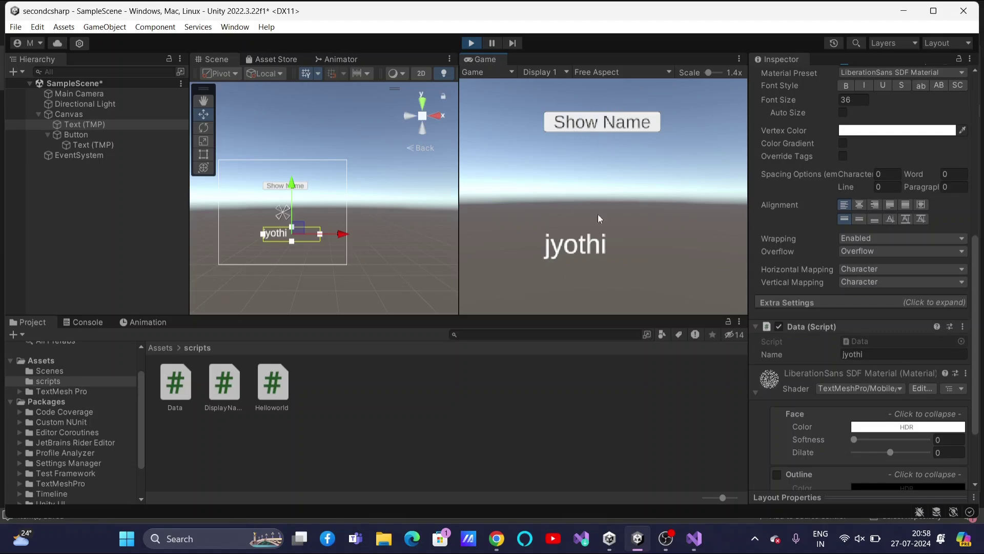
# - Test Show Name again with a different name in the Data component, and exit Play mode
pyautogui.click(874, 354)
pyautogui.click(587, 124)
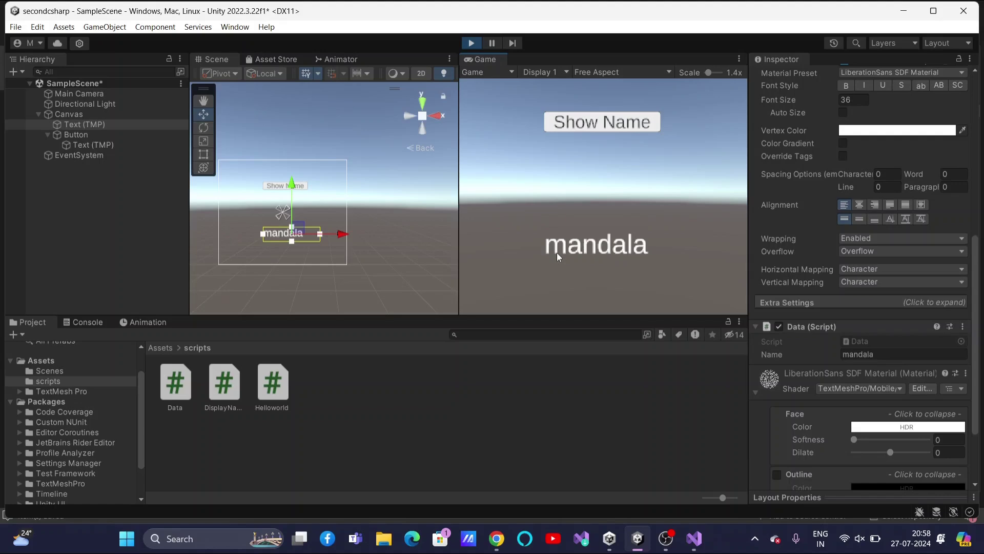
pyautogui.click(471, 44)
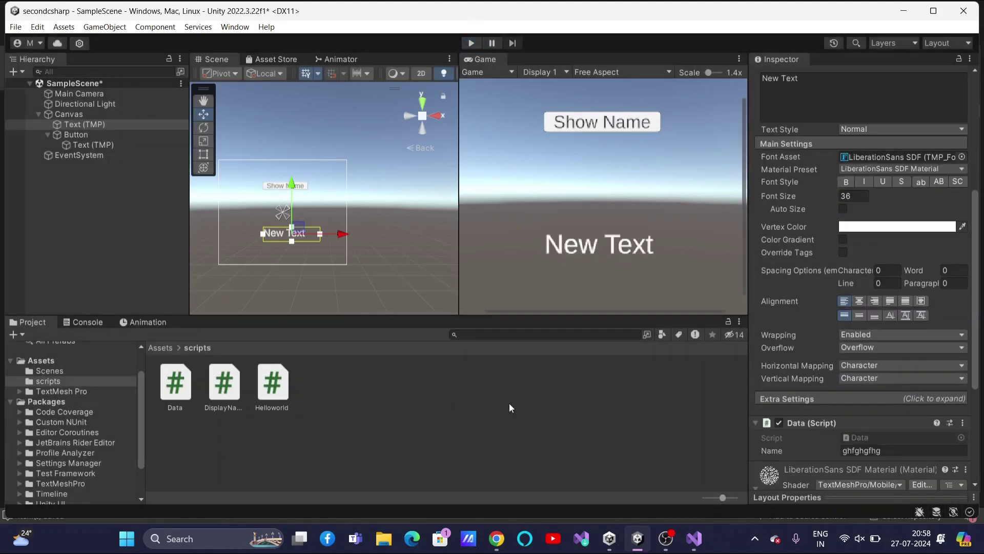
# - Return to the Data script in Visual Studio and comment out the public string Name declaration
pyautogui.hotkey('alt', 'Tab')
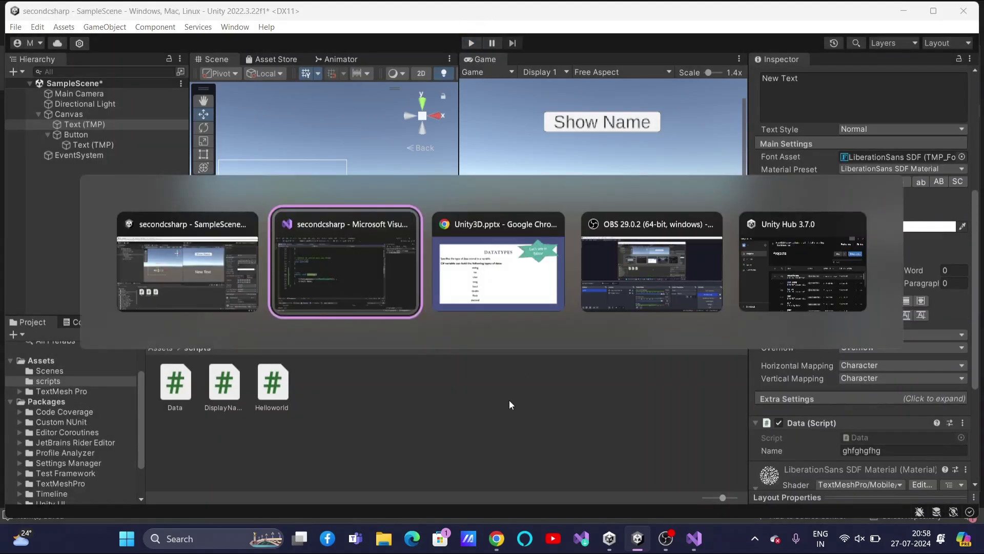
pyautogui.scroll(3, 271, 235)
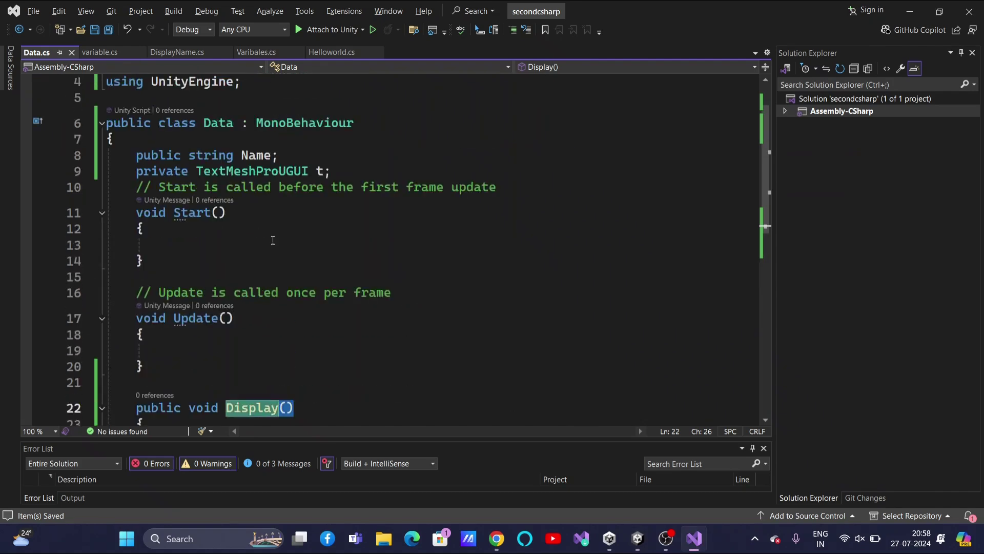
pyautogui.click(141, 162)
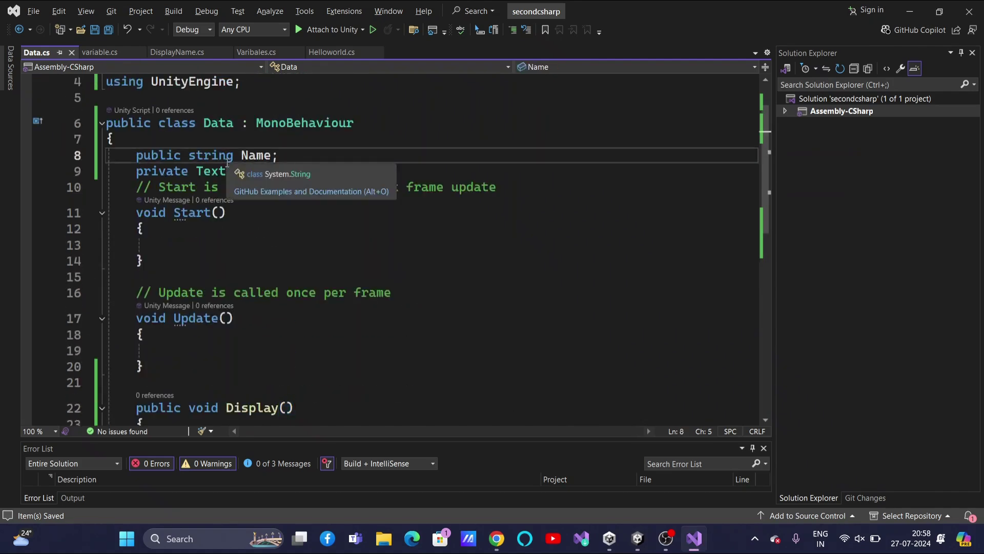
pyautogui.write('//')
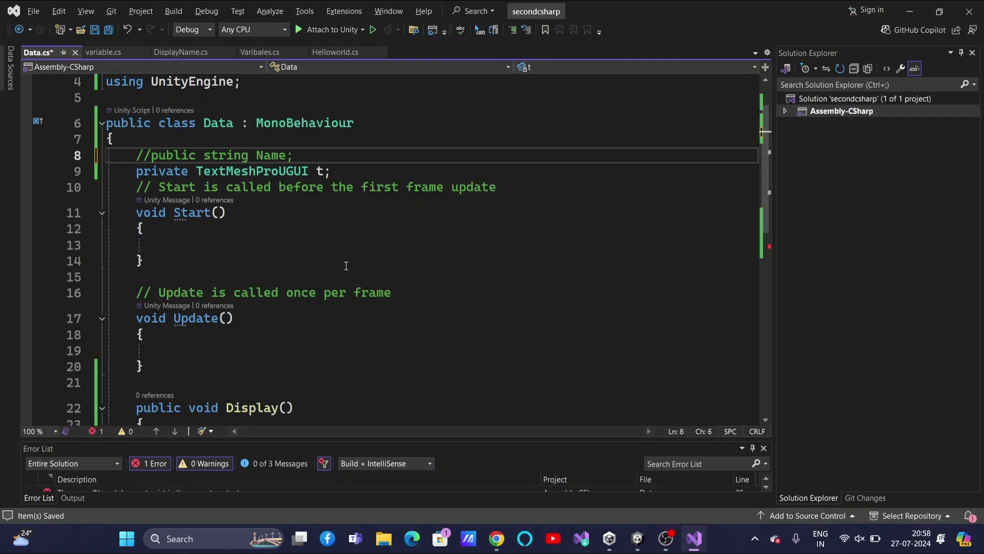
# - Insert an empty line at the start of the Display method, above the GetComponent statement
pyautogui.scroll(-4, 347, 287)
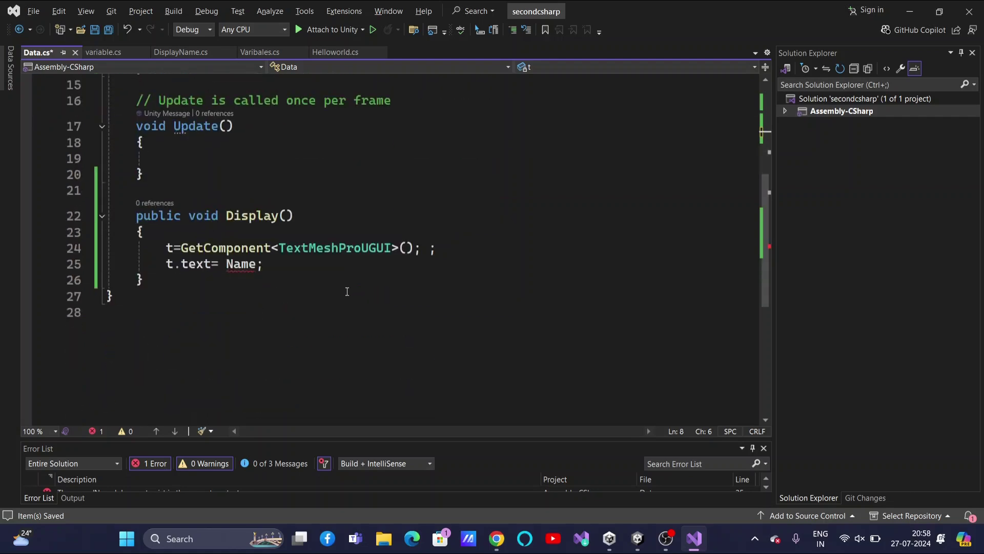
pyautogui.click(168, 249)
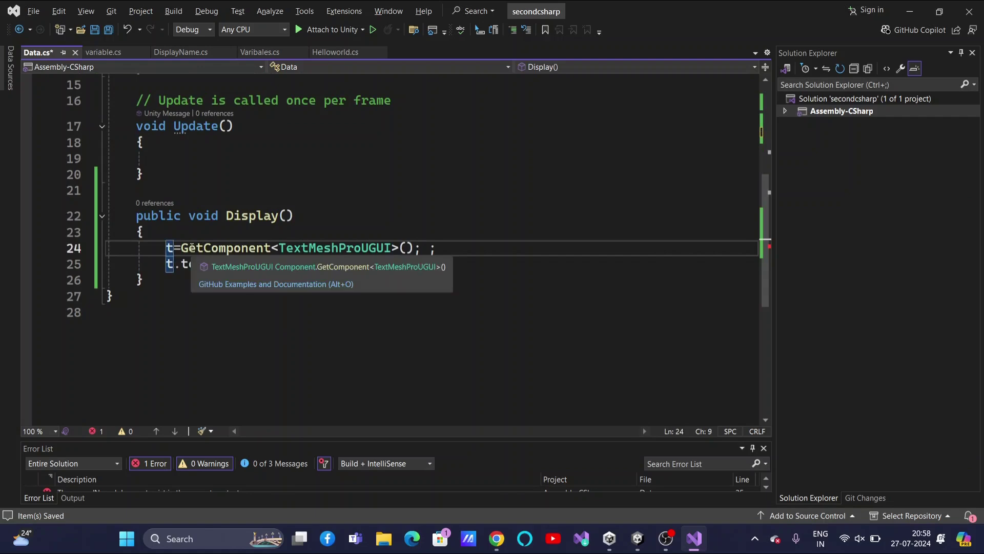
pyautogui.scroll(4, 191, 248)
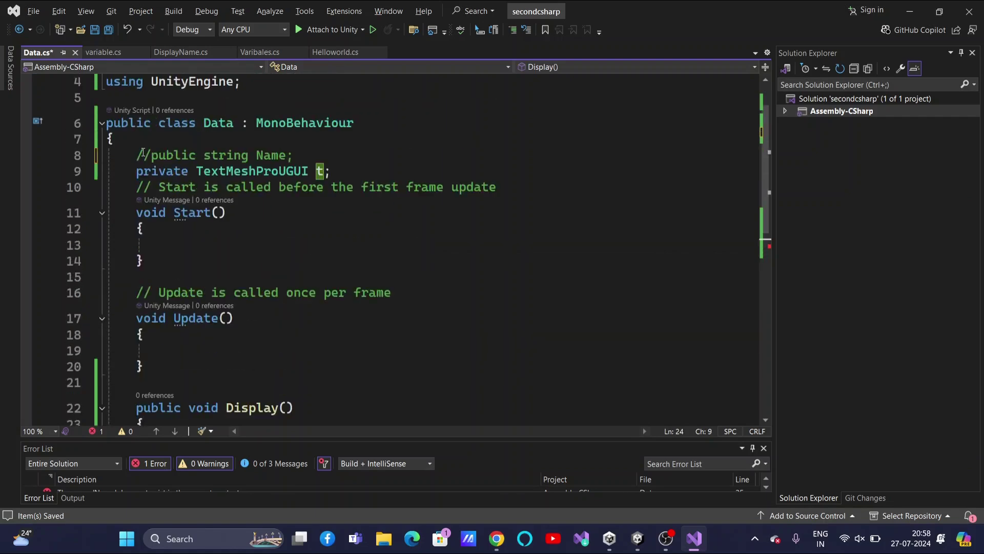
pyautogui.scroll(-4, 154, 229)
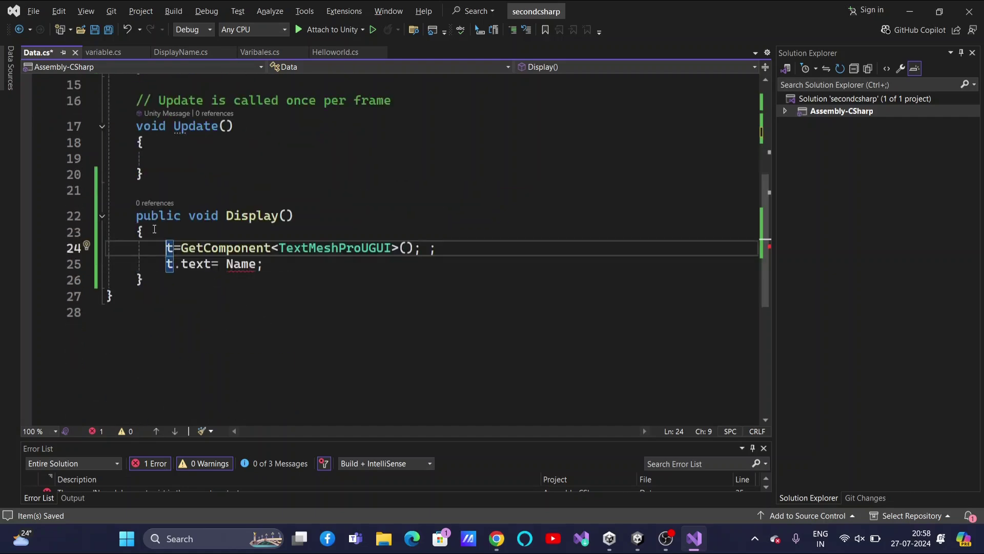
pyautogui.press('Home')
pyautogui.press('Home')
pyautogui.press('Return')
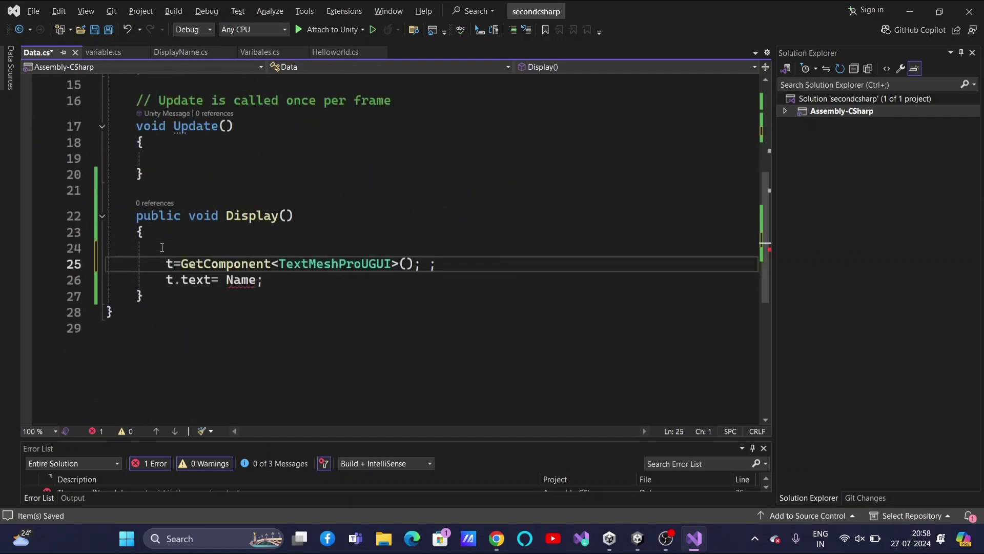
pyautogui.click(162, 247)
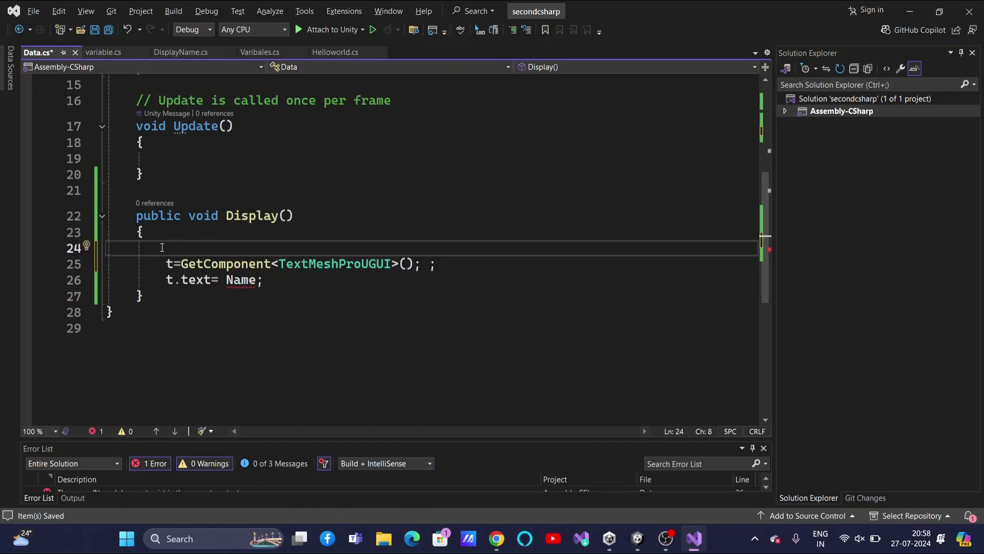
# - Switch to the Datatypes slide in Chrome to check the list of C# data types
pyautogui.hotkey('alt', 'Tab')
pyautogui.press('Tab')
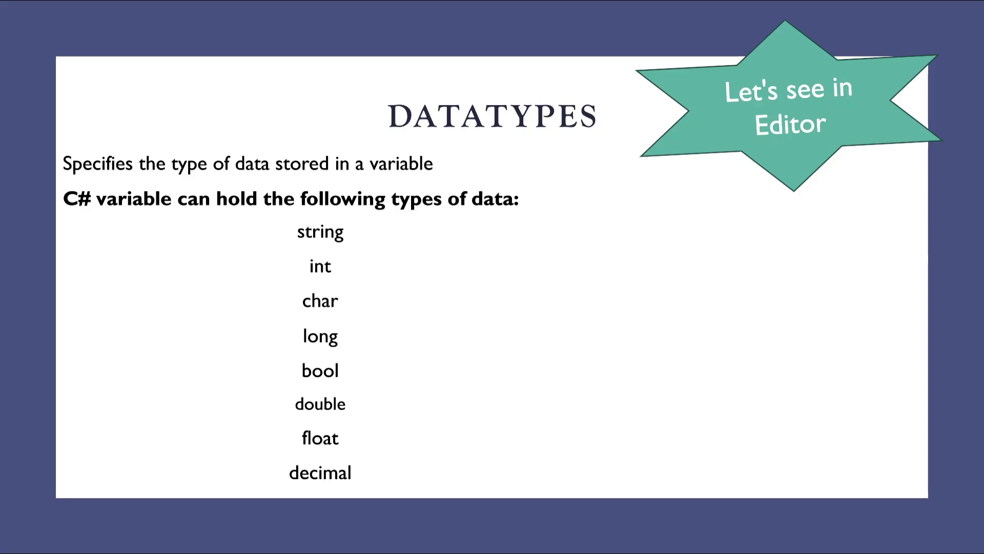
# - Switch back to Visual Studio and declare int x = 10; on the empty line at the start of the Display method
pyautogui.hotkey('alt', 'Tab')
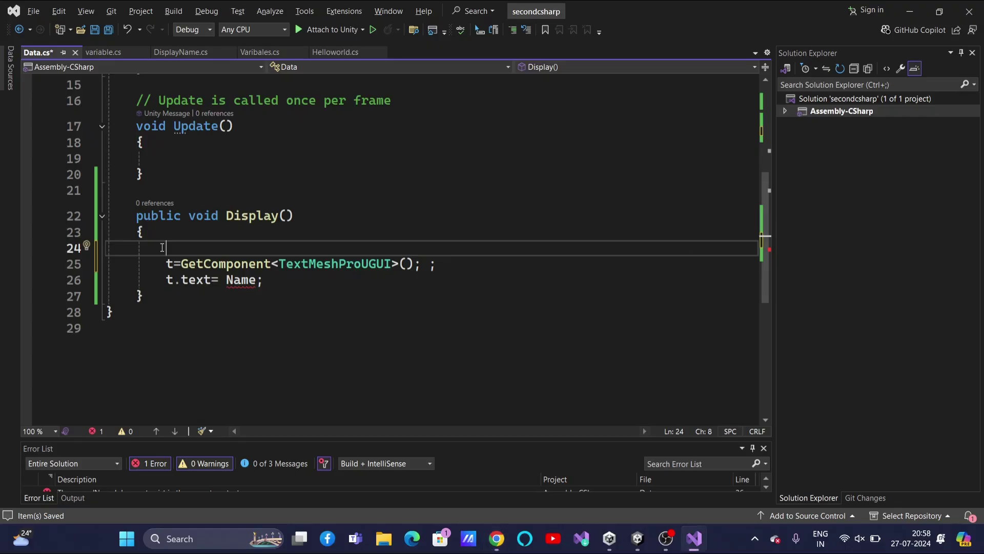
pyautogui.write('int')
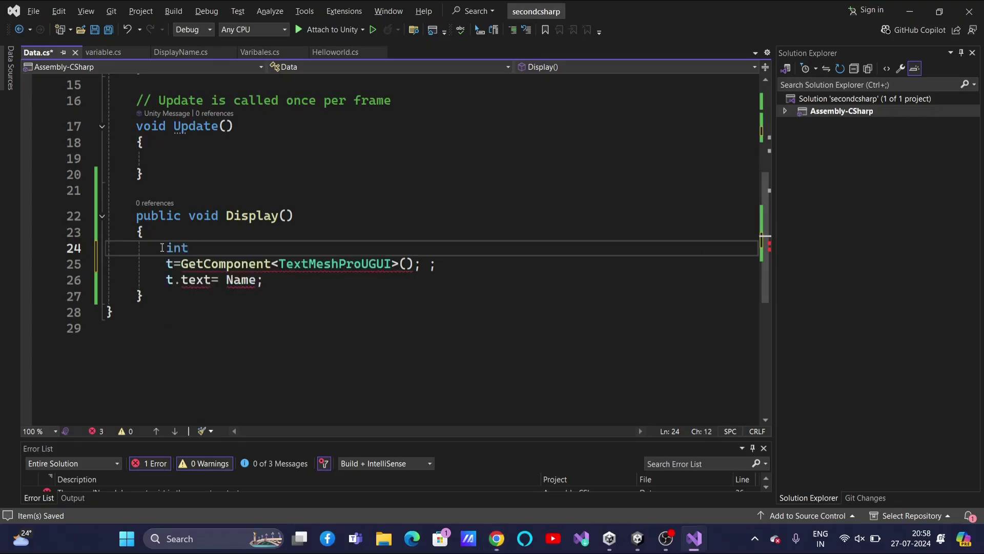
pyautogui.write(' x = 10;')
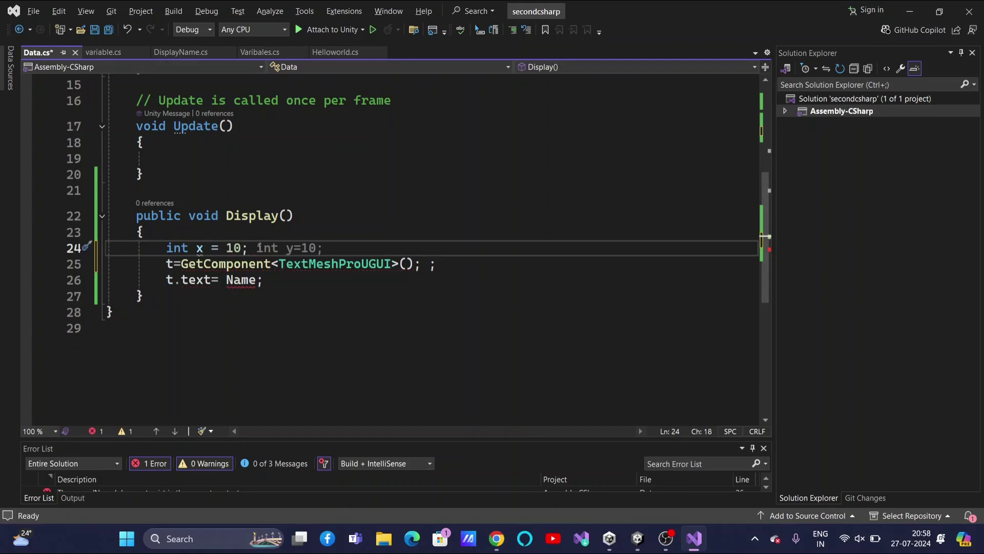
pyautogui.doubleClick(227, 250)
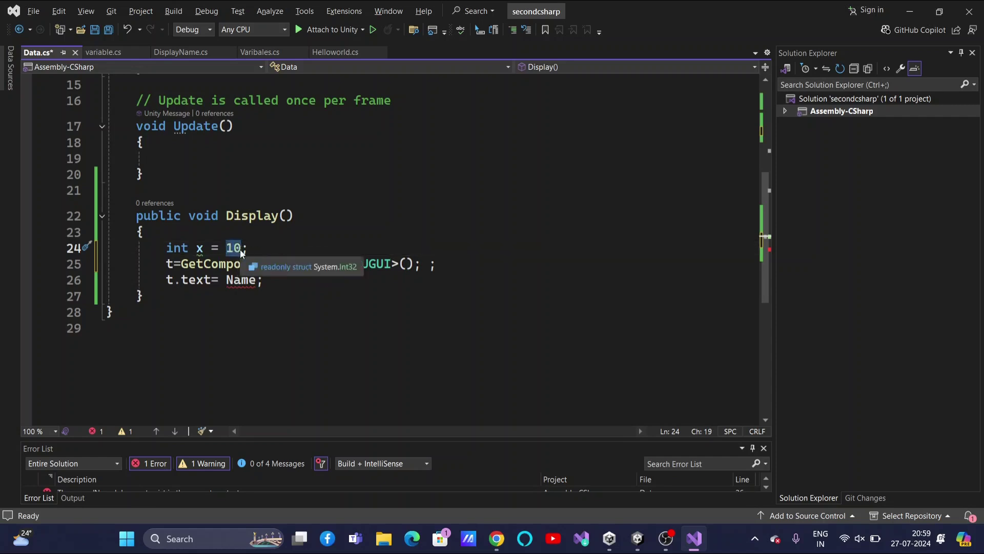
# - Switch to Unity and select the Text (TMP) object under Canvas to look at its Data component
pyautogui.hotkey('alt', 'Tab')
pyautogui.click(561, 319)
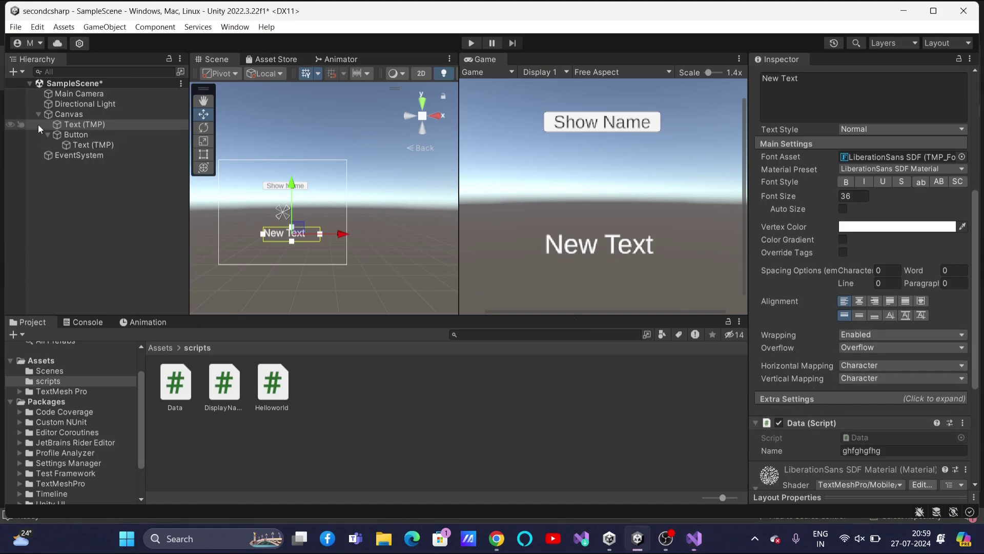
pyautogui.click(82, 124)
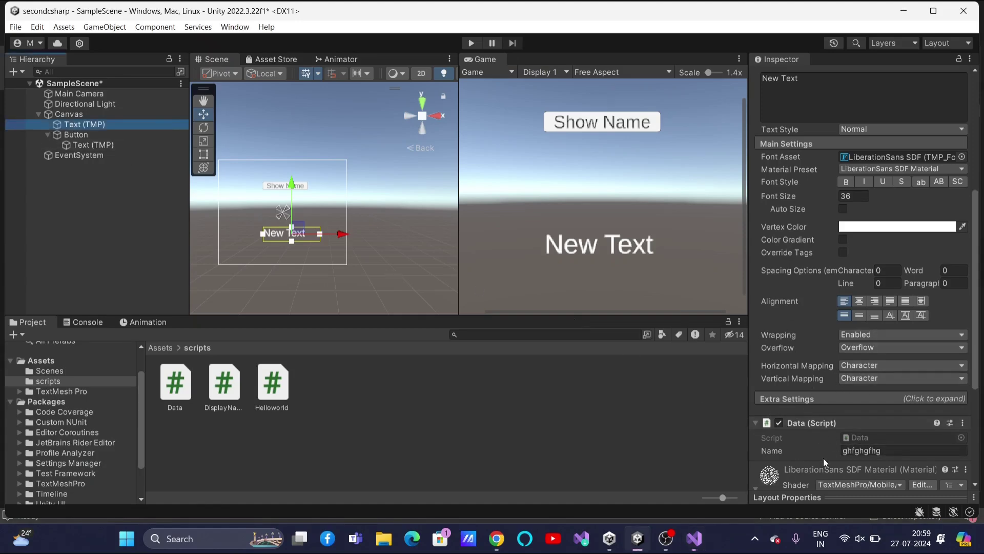
# - Return to Visual Studio, replace Name with x in the t.text assignment, and save the Data script
pyautogui.hotkey('alt', 'Tab')
pyautogui.moveTo(166, 247); pyautogui.dragTo(204, 248)
pyautogui.doubleClick(234, 285)
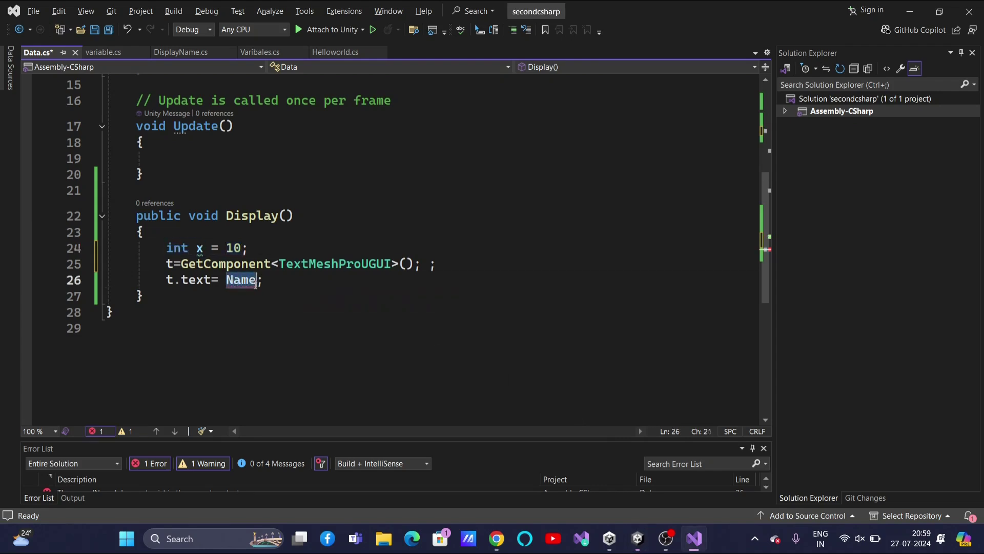
pyautogui.write('x')
pyautogui.click(574, 339)
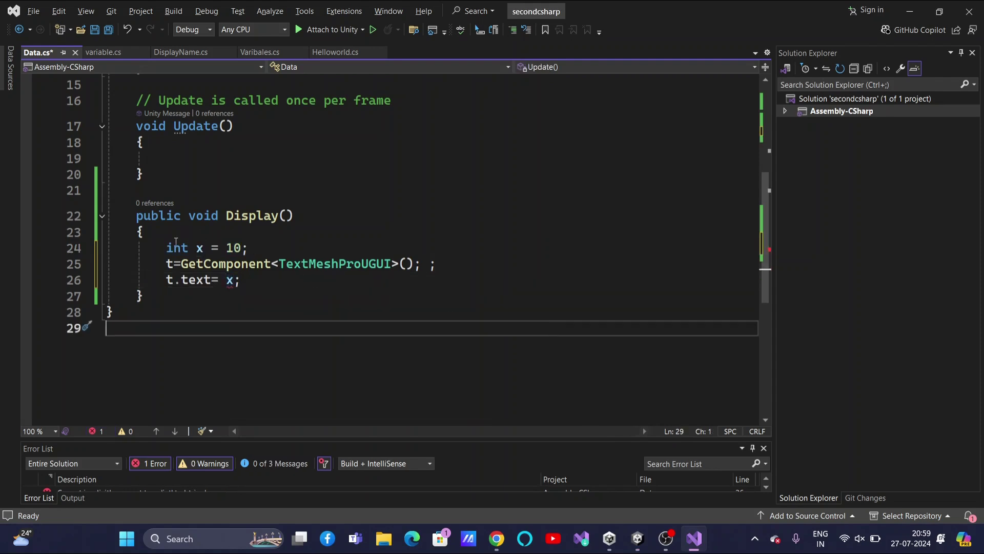
pyautogui.moveTo(166, 248); pyautogui.dragTo(190, 248)
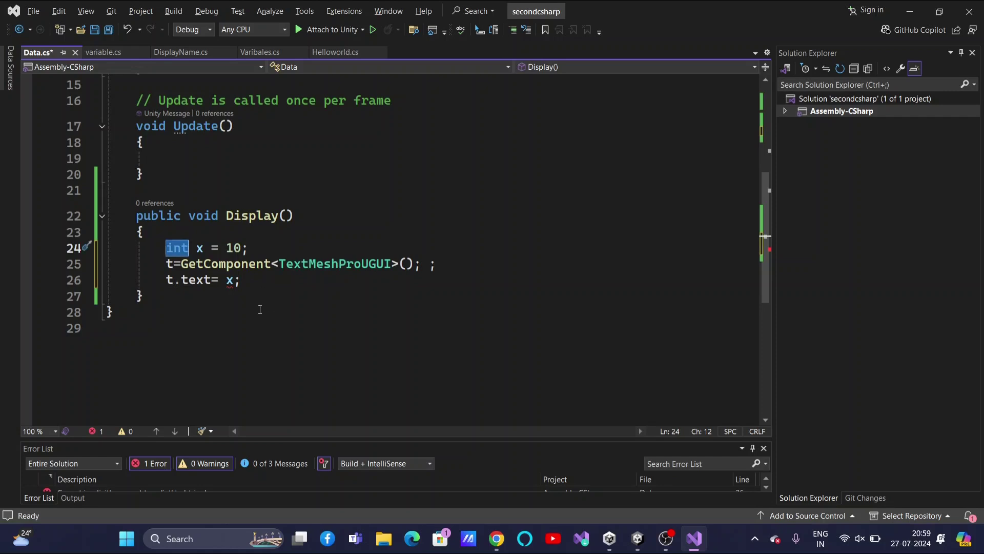
pyautogui.moveTo(226, 248); pyautogui.dragTo(241, 248)
pyautogui.click(391, 375)
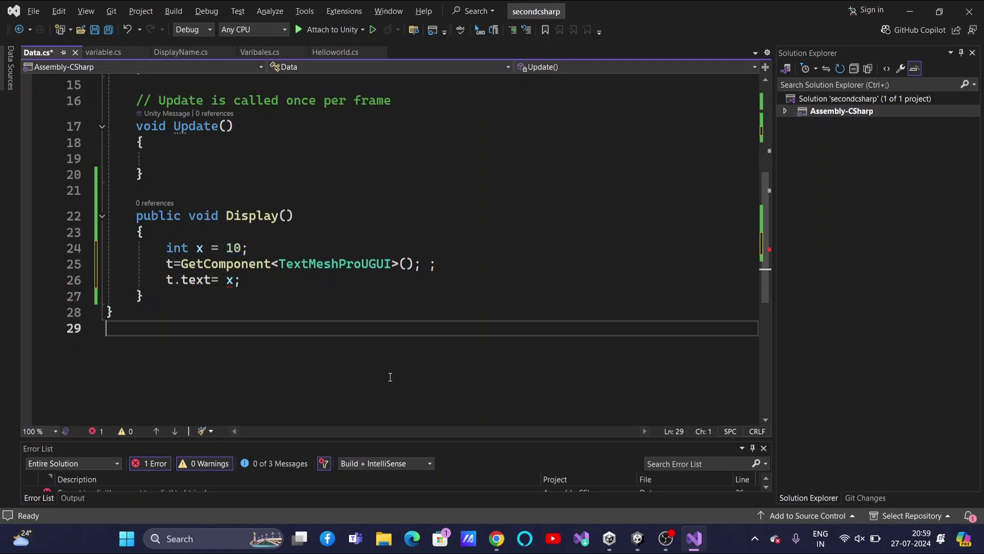
pyautogui.hotkey('ctrl', 's')
# - Check the Data component in Unity, and return to Visual Studio to review the Data script for the error
pyautogui.hotkey('alt', 'Tab')
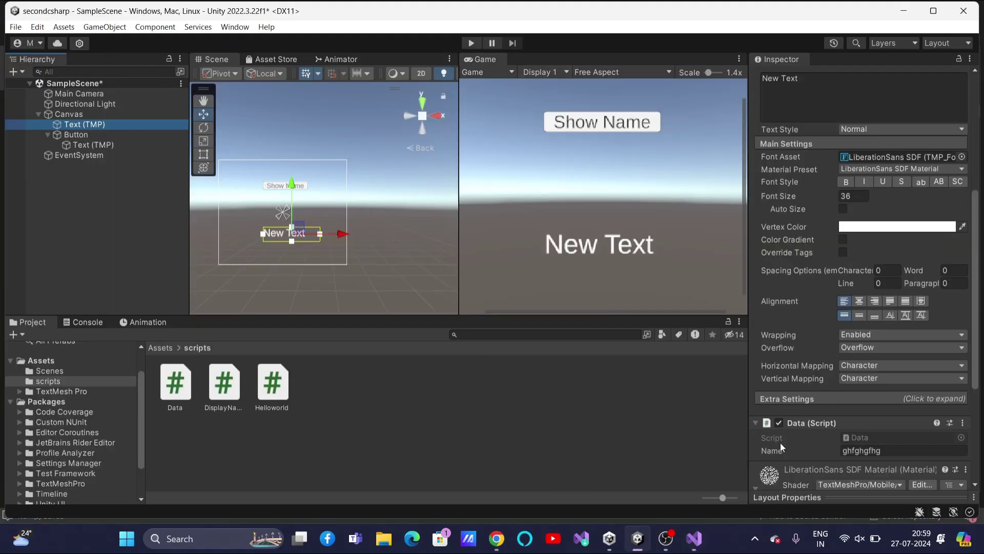
pyautogui.scroll(-2, 780, 442)
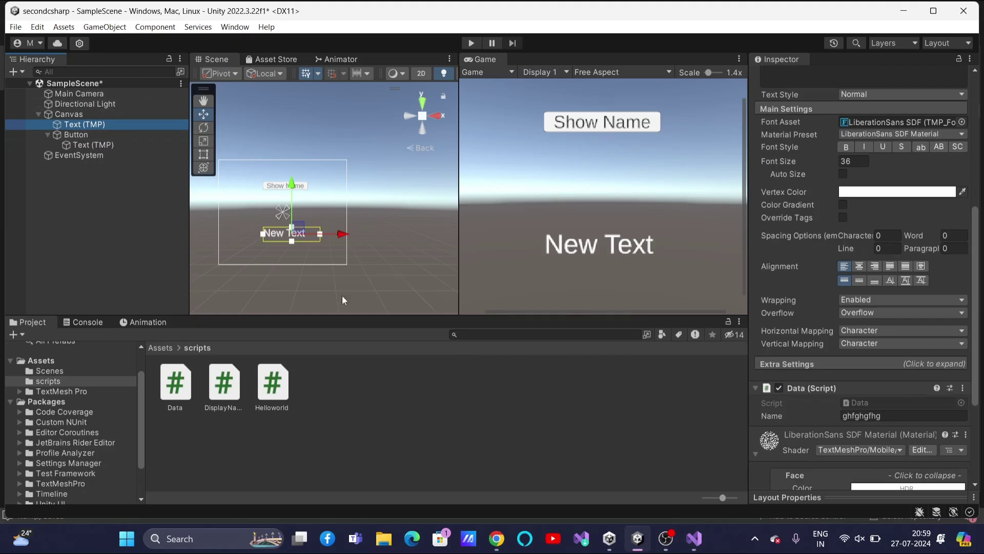
pyautogui.hotkey('alt', 'Tab')
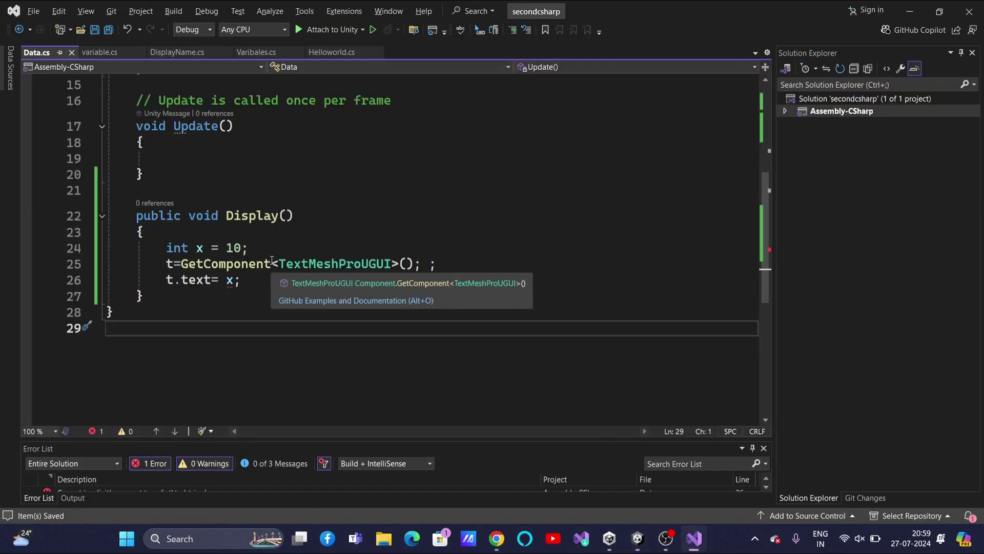
pyautogui.scroll(4, 271, 260)
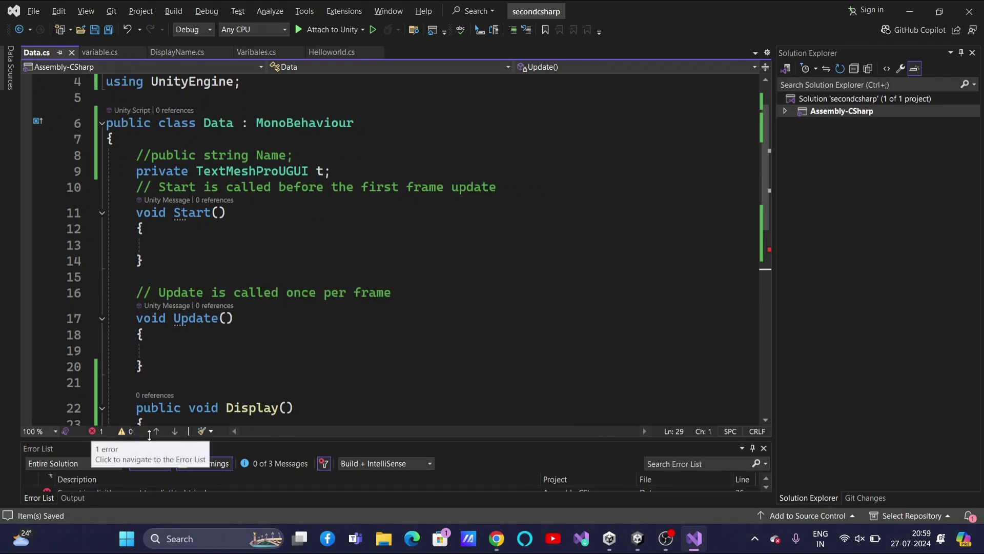
pyautogui.click(239, 245)
pyautogui.scroll(-4, 232, 320)
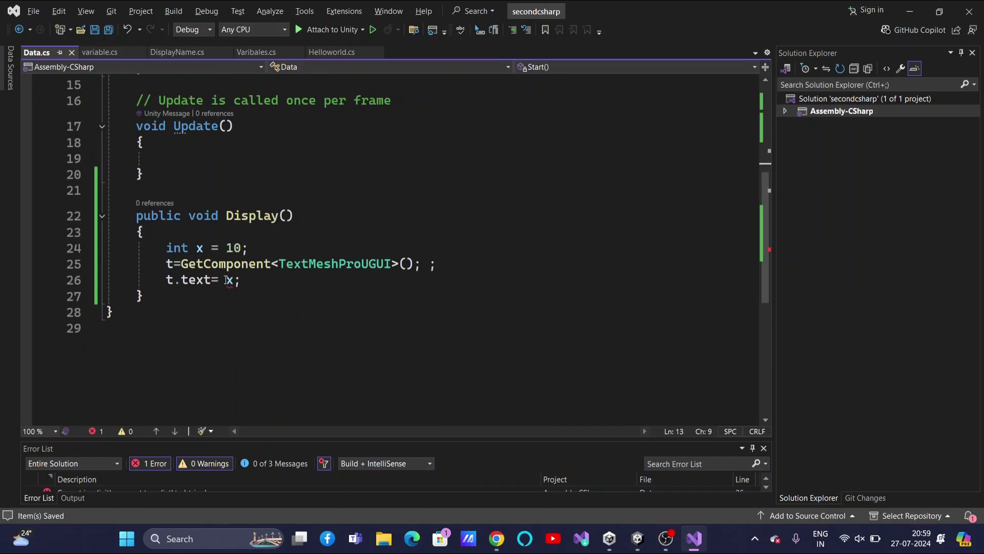
# - Change the t.text assignment to the interpolated string $"{x}" and save the Data script
pyautogui.click(231, 281)
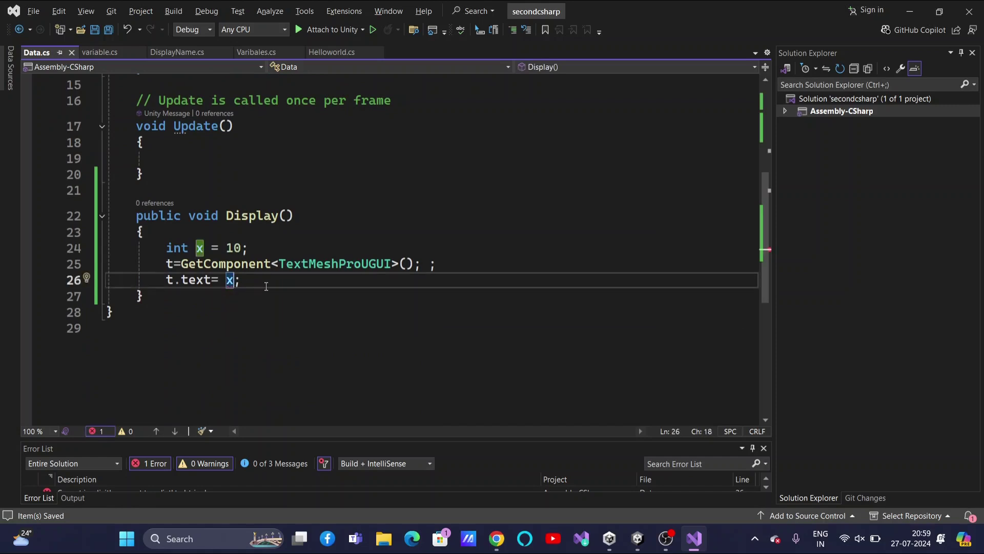
pyautogui.press('Left')
pyautogui.write('$"')
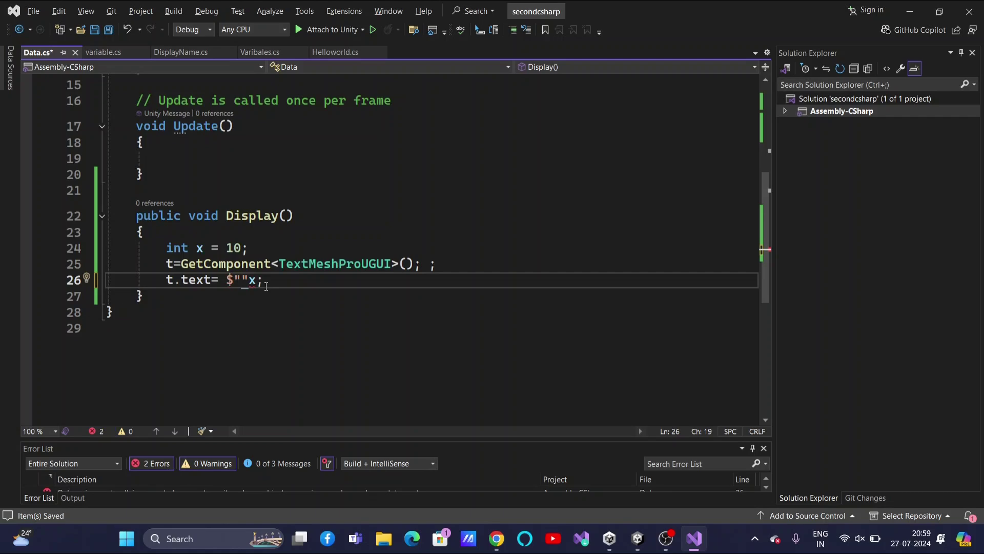
pyautogui.write('{x')
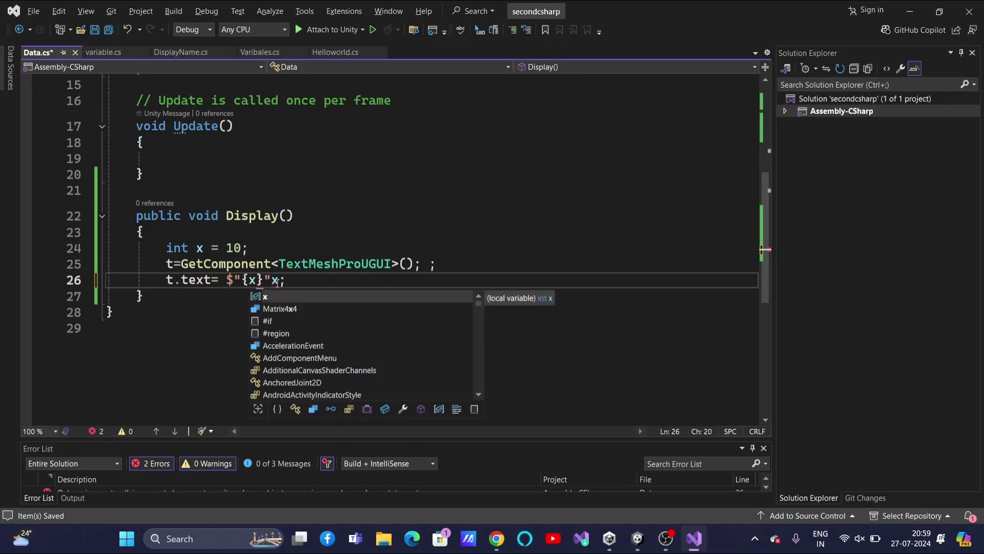
pyautogui.click(277, 280)
pyautogui.press('BackSpace')
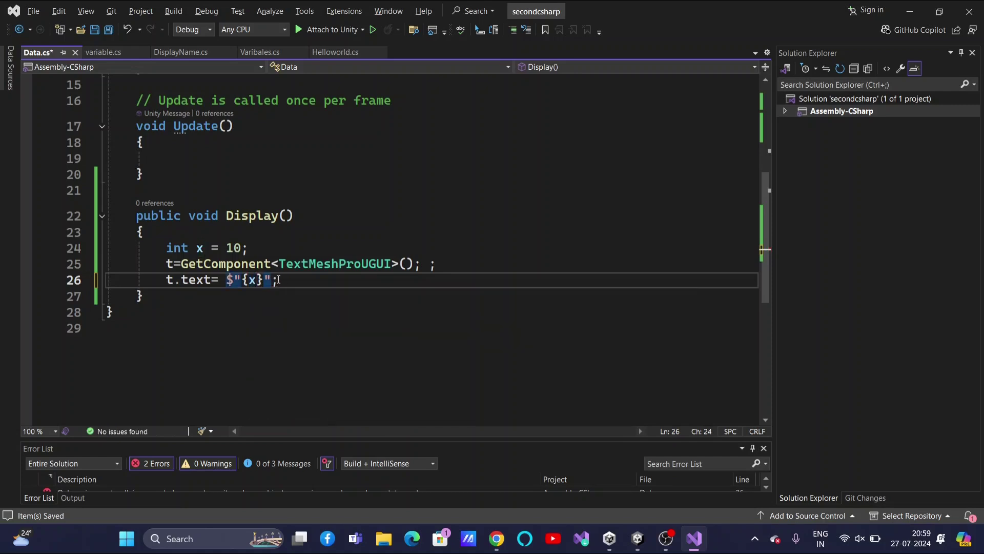
pyautogui.press('Down')
pyautogui.hotkey('ctrl', 's')
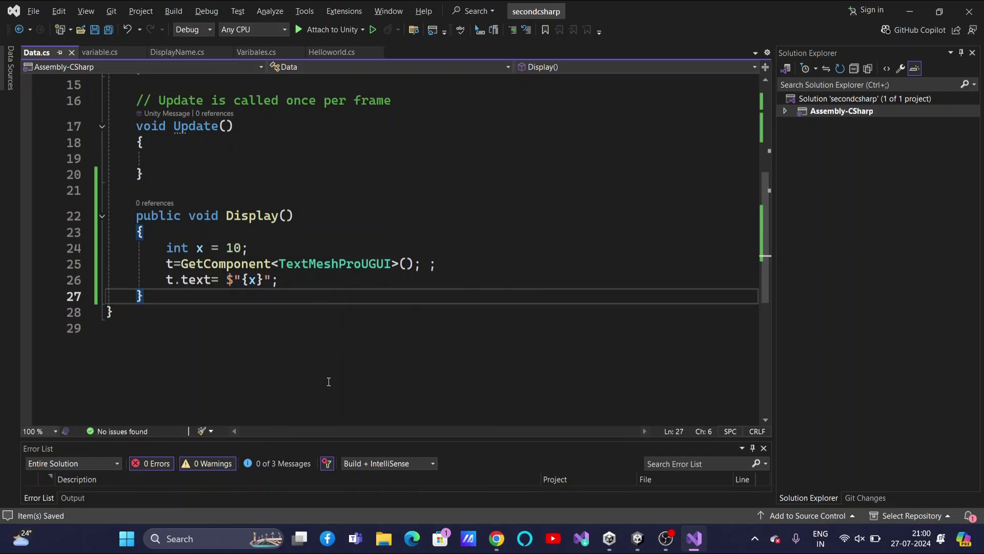
# - Switch to Unity, enter Play mode and test the Show Name button with the int variable
pyautogui.hotkey('alt', 'Tab')
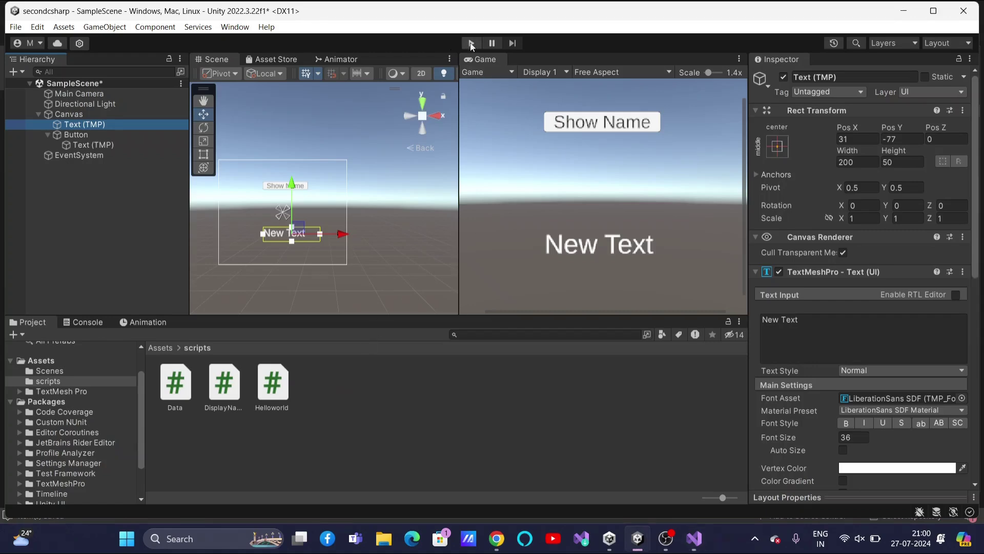
pyautogui.click(471, 44)
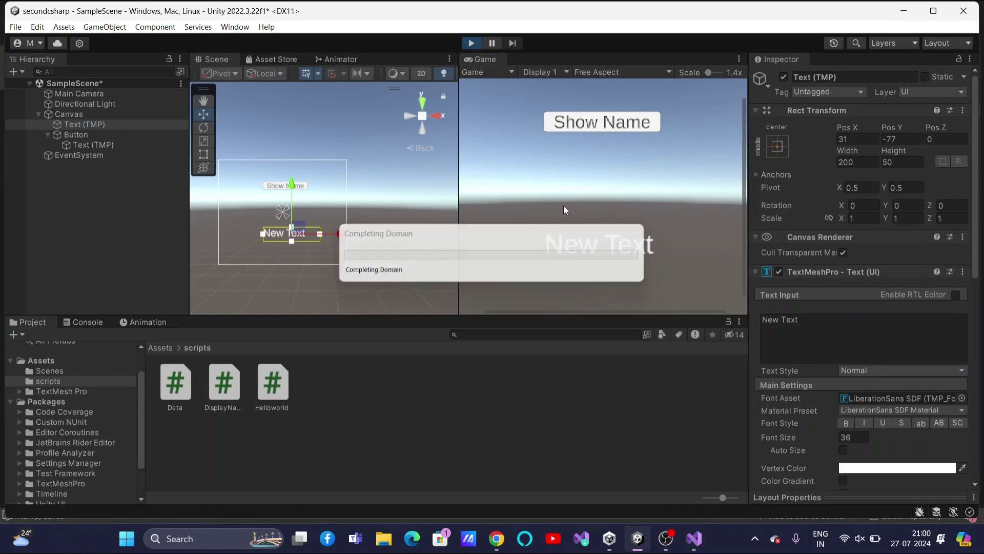
pyautogui.click(606, 125)
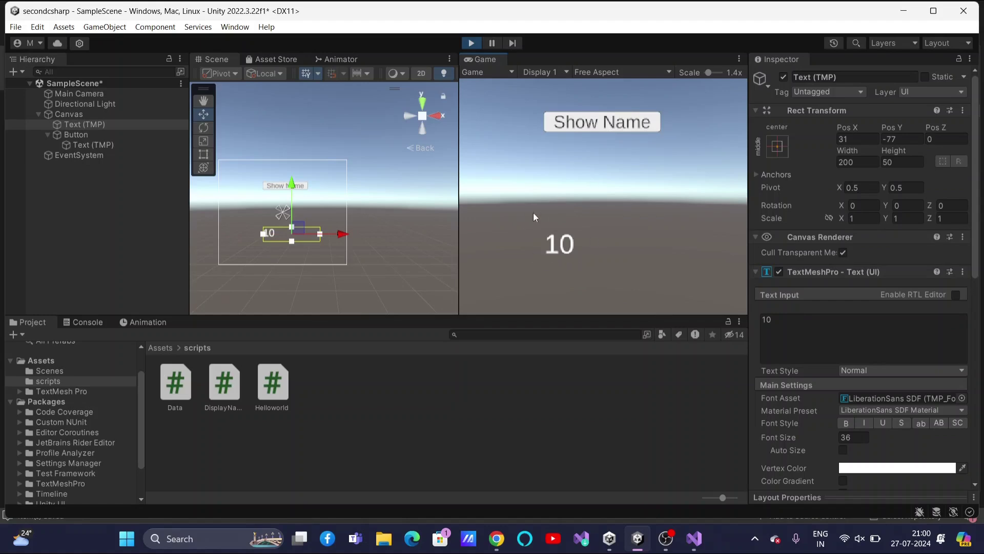
pyautogui.click(95, 145)
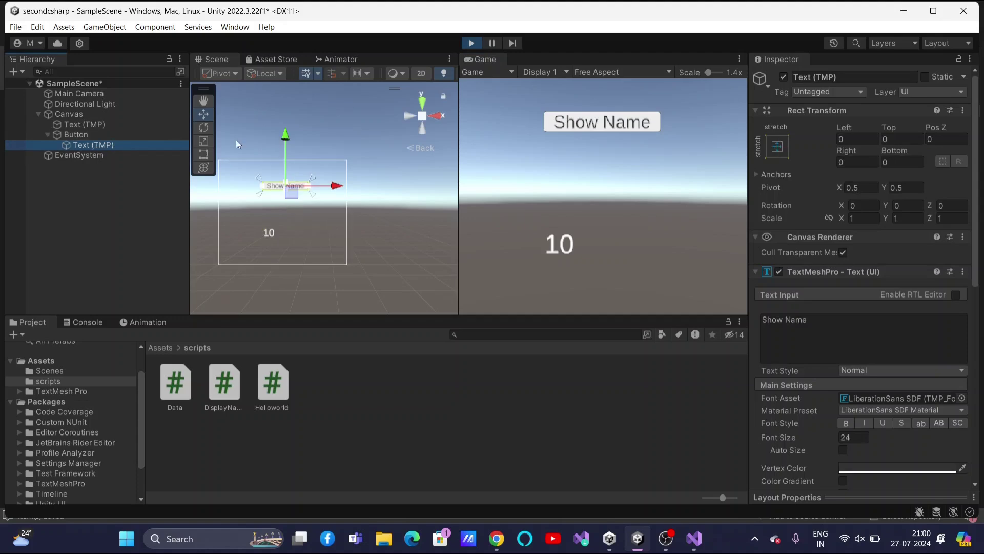
pyautogui.click(814, 319)
pyautogui.click(813, 319)
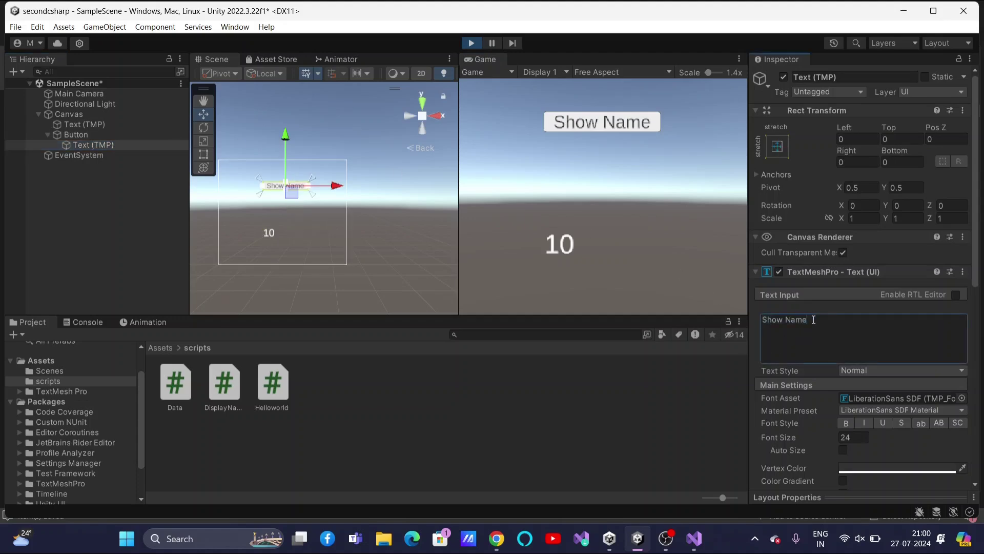
pyautogui.press('BackSpace')
pyautogui.press('BackSpace')
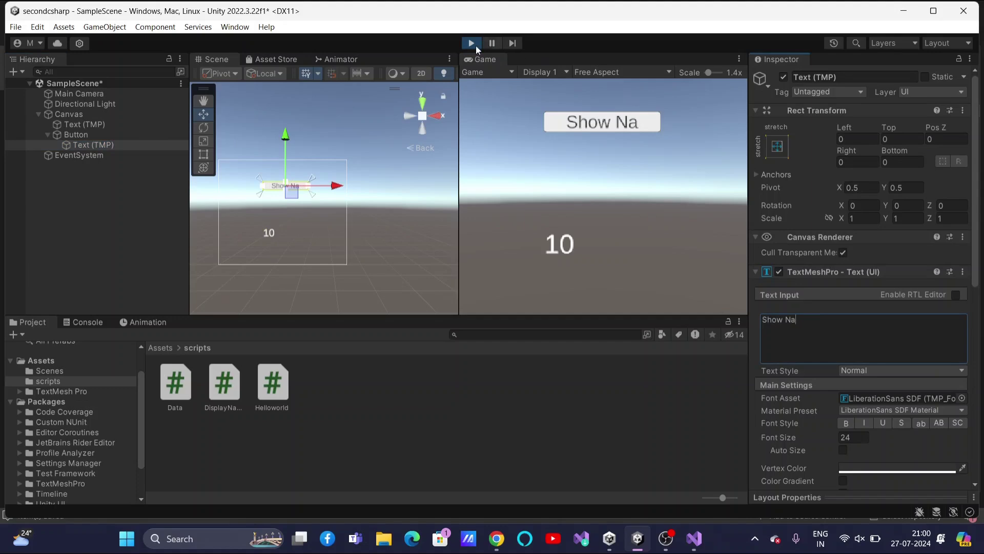
# - Exit Play mode and shorten the label in the Button's Text (TMP) object to Show
pyautogui.click(469, 44)
pyautogui.click(827, 327)
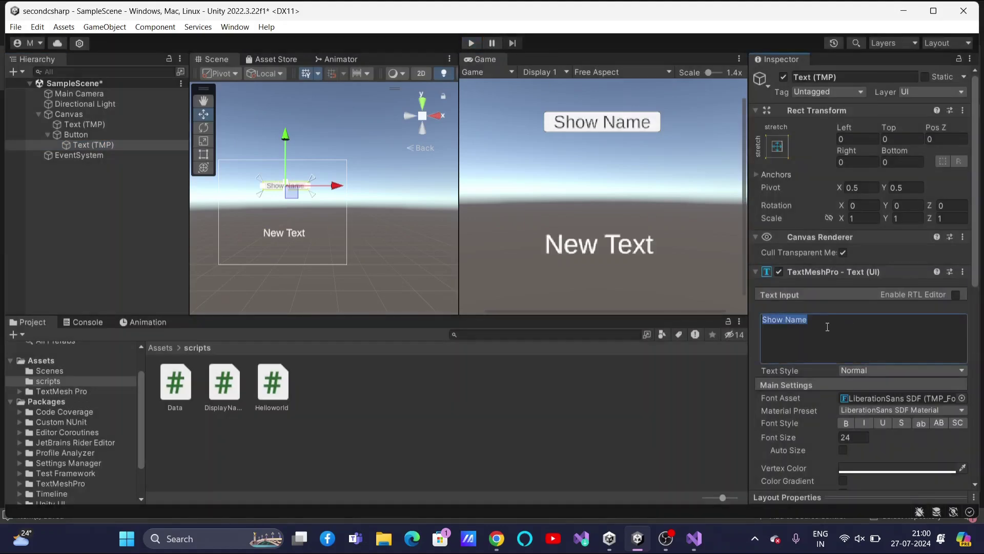
pyautogui.click(828, 326)
pyautogui.press('BackSpace')
pyautogui.press('BackSpace')
pyautogui.press('BackSpace')
pyautogui.press('BackSpace')
pyautogui.press('BackSpace')
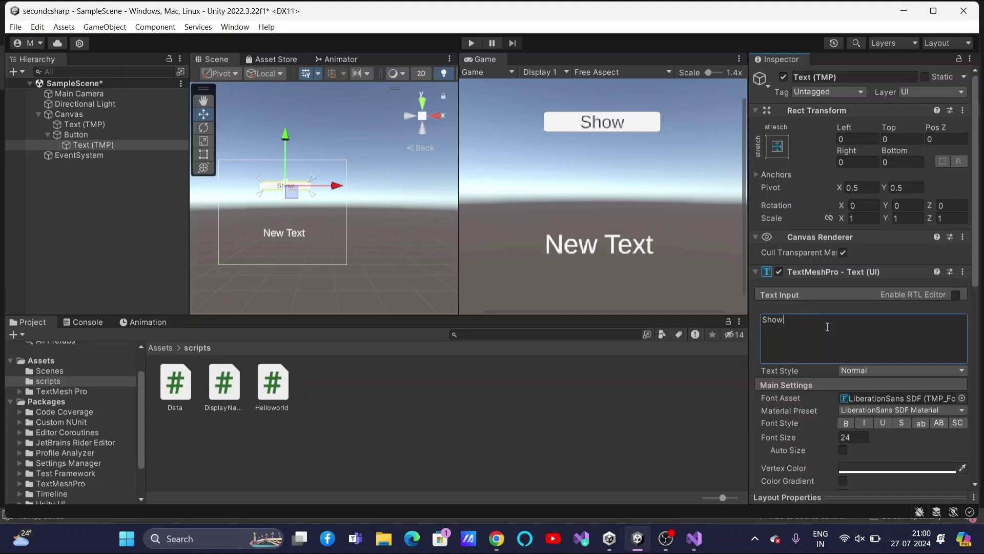
pyautogui.click(638, 426)
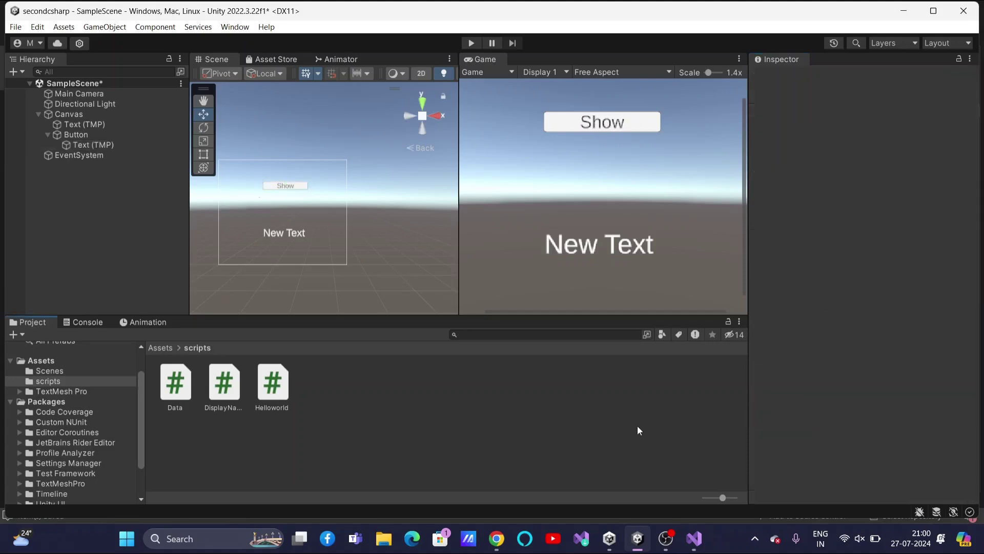
pyautogui.click(141, 144)
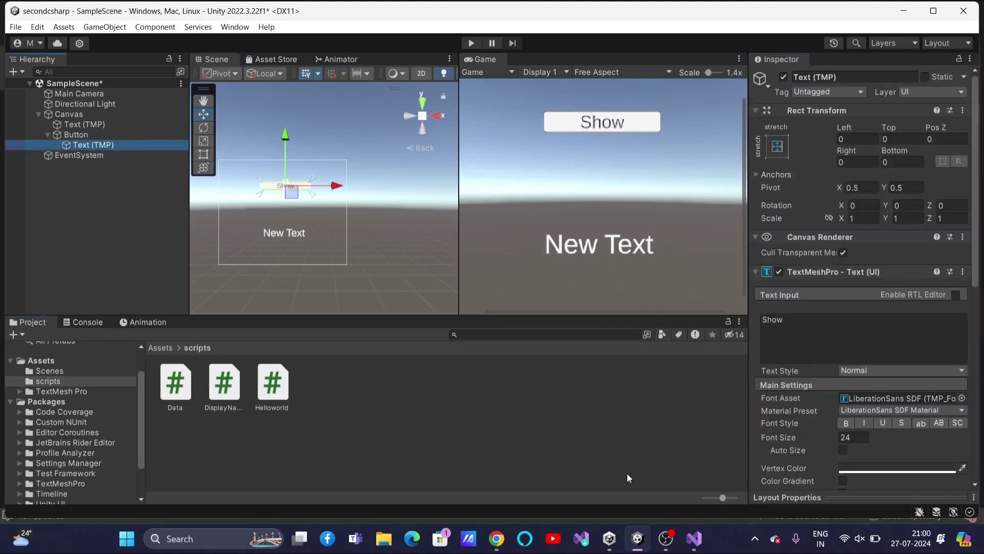
# - Return to the Data script in Visual Studio and change the variable declaration in Display to char x = 'A';
pyautogui.hotkey('alt', 'Tab')
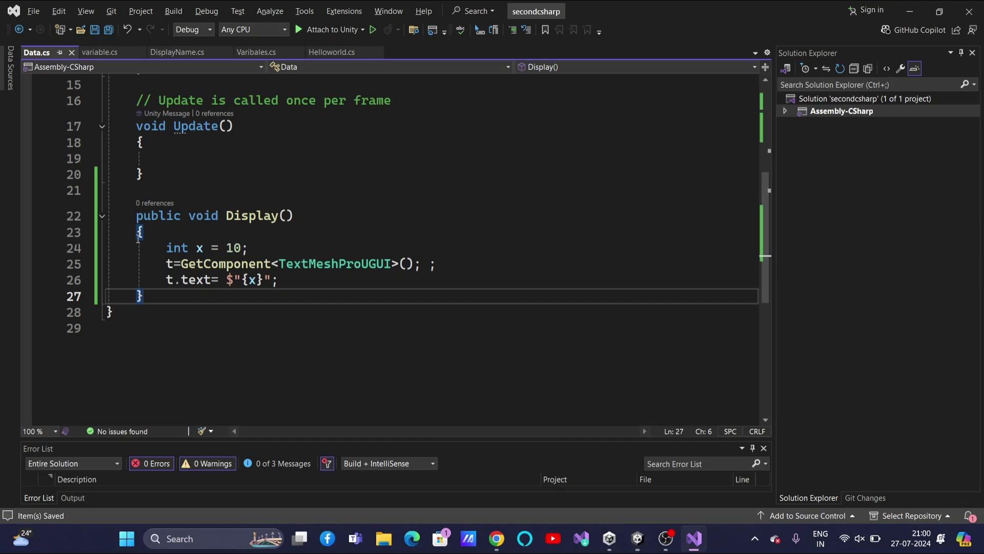
pyautogui.moveTo(189, 251); pyautogui.dragTo(170, 250)
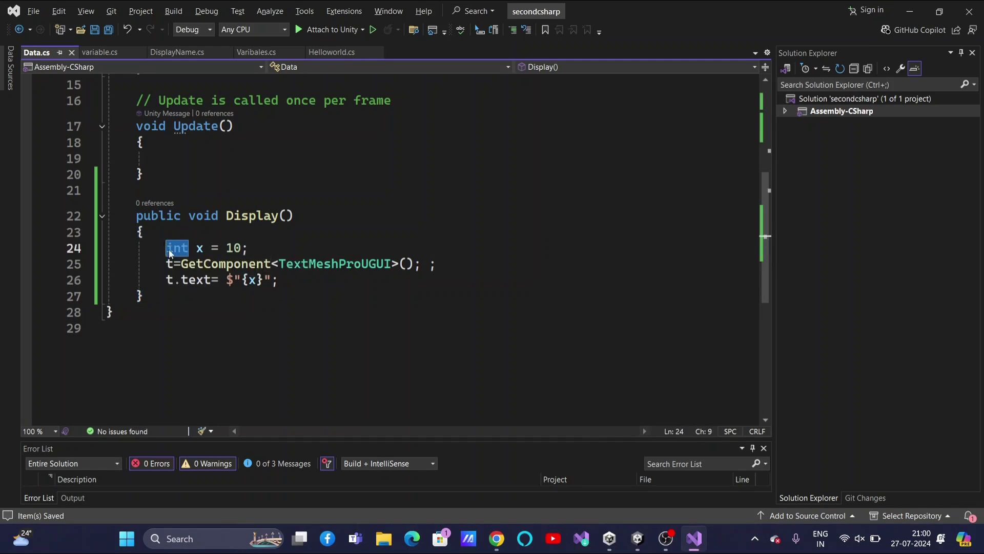
pyautogui.write('char')
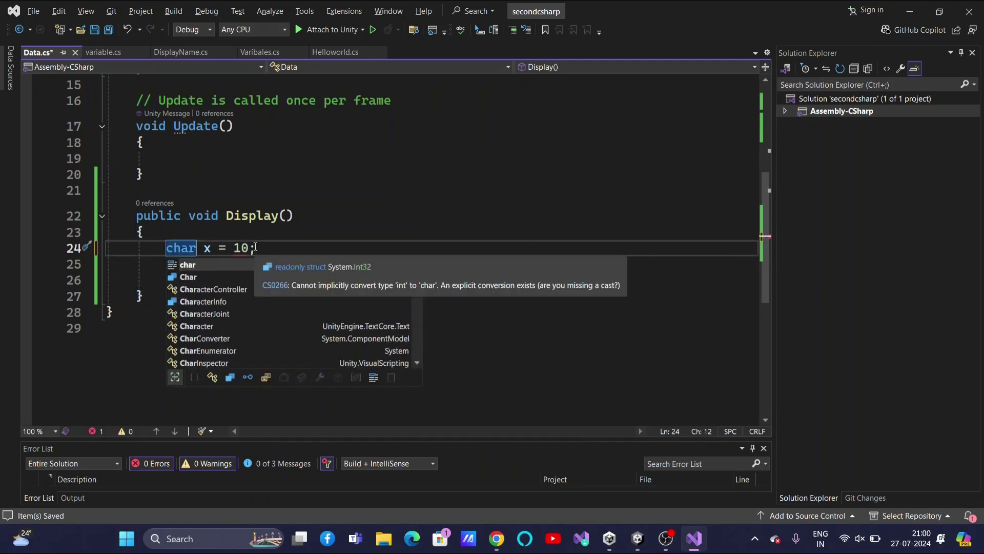
pyautogui.click(248, 248)
pyautogui.press('BackSpace')
pyautogui.press('BackSpace')
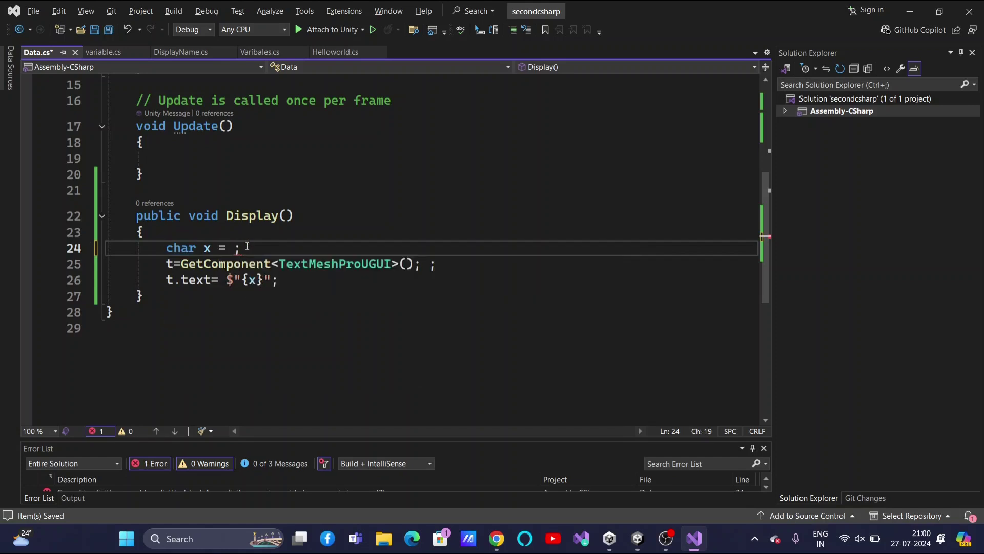
pyautogui.write("'A")
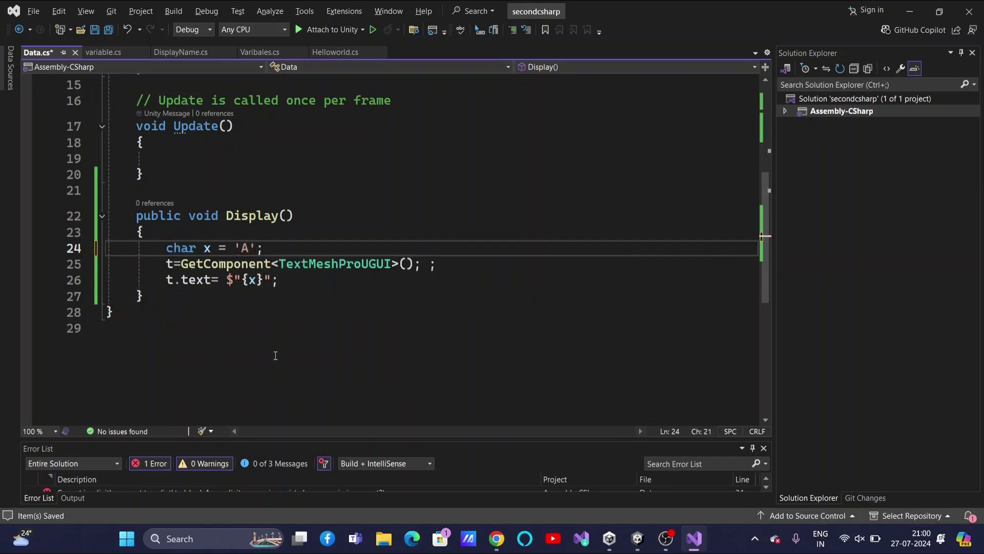
# - Save the Data script and review the type, value and name in the char declaration of the Display method
pyautogui.click(275, 355)
pyautogui.hotkey('ctrl', 's')
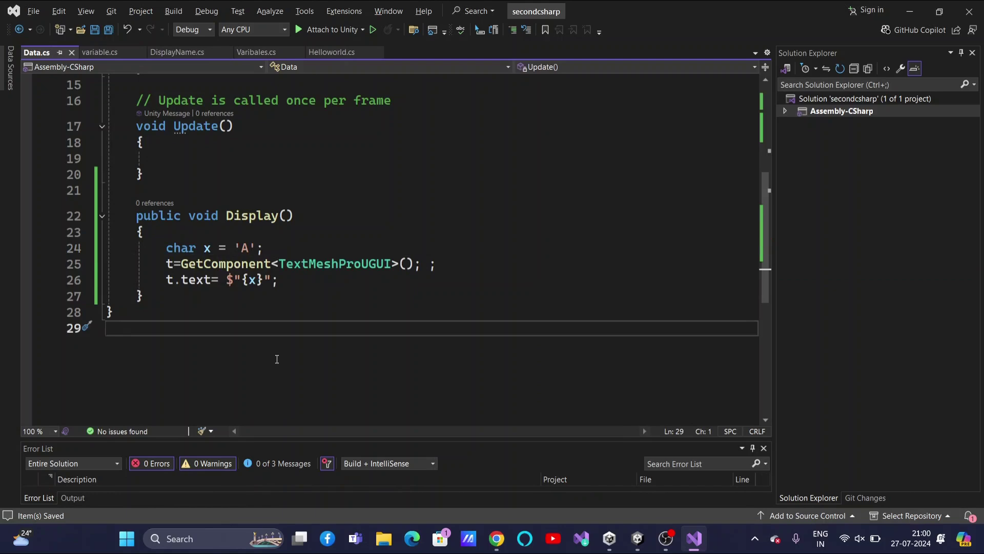
pyautogui.moveTo(174, 250); pyautogui.dragTo(195, 250)
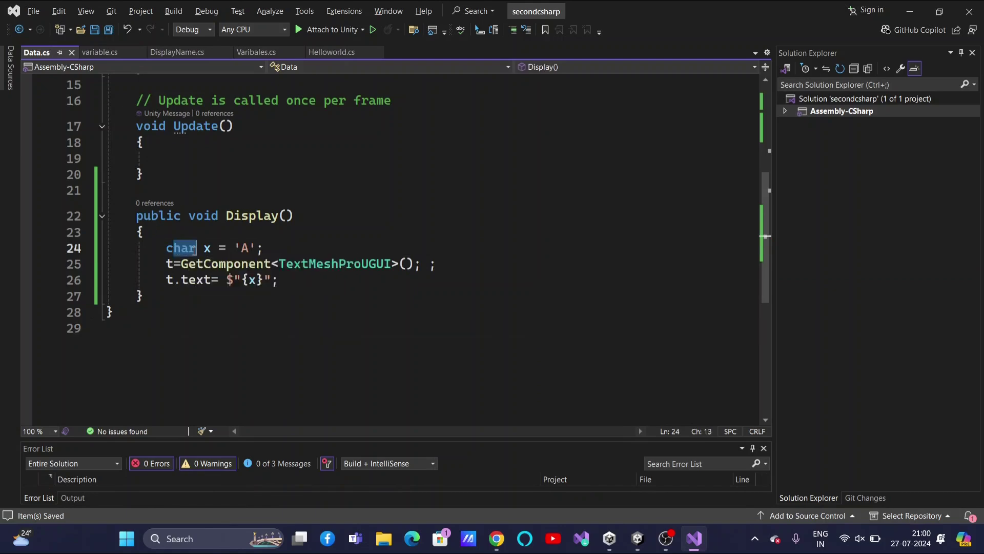
pyautogui.click(242, 248)
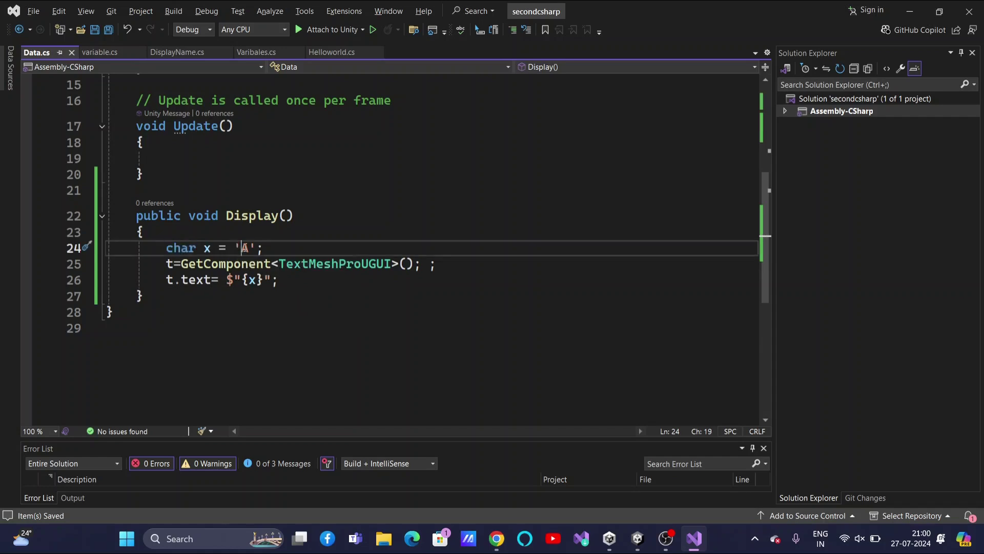
pyautogui.click(215, 249)
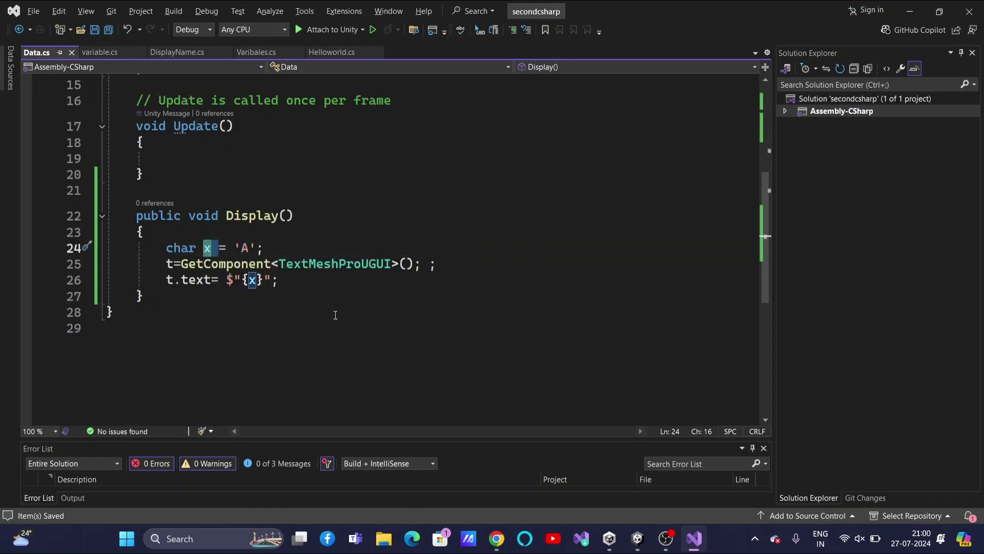
# - Switch to Unity, test the Show button with the char variable in Play mode, and exit Play mode
pyautogui.hotkey('alt', 'Tab')
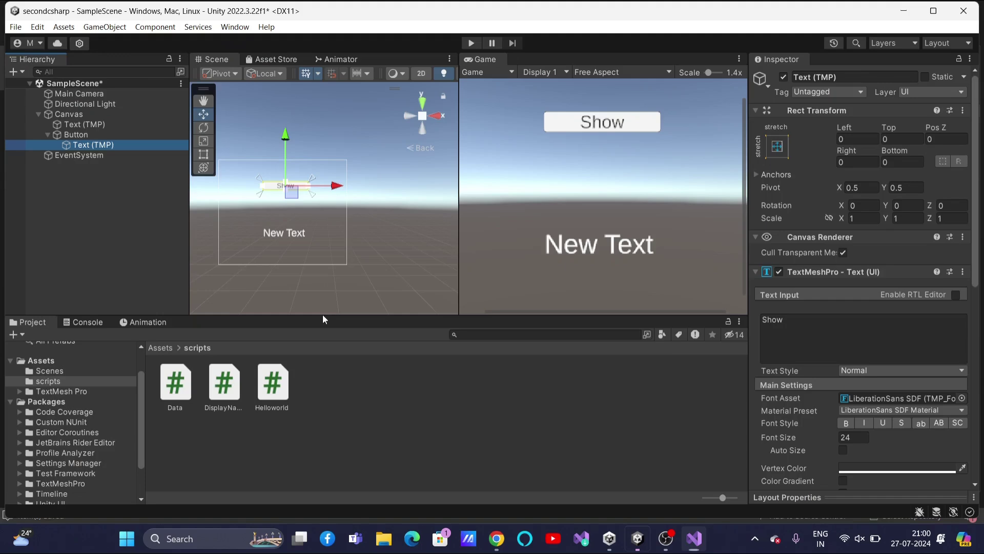
pyautogui.click(466, 46)
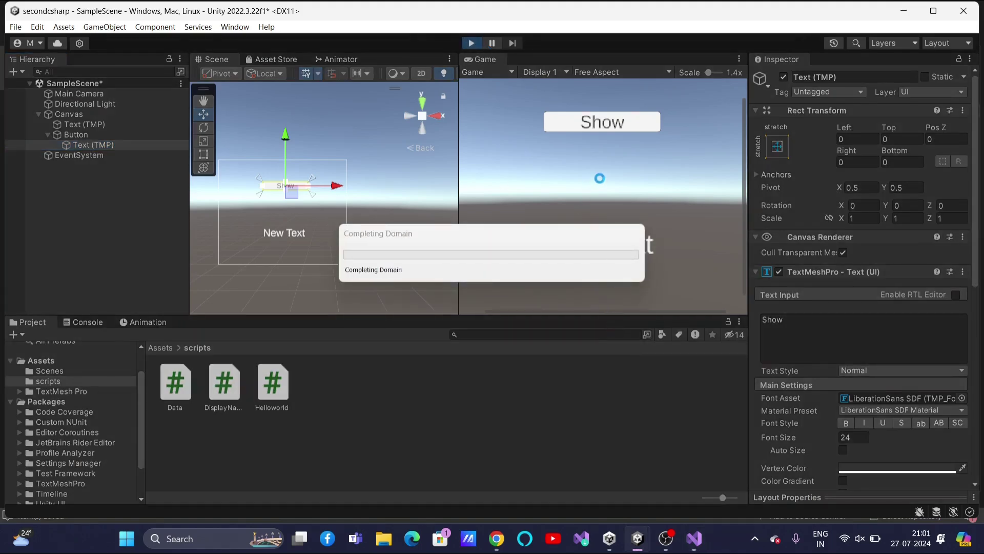
pyautogui.click(597, 124)
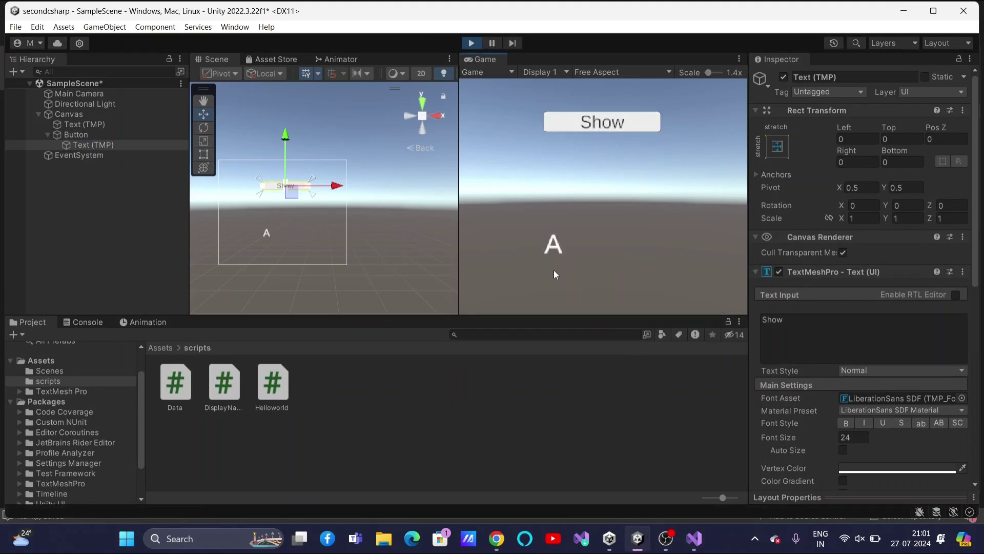
pyautogui.hotkey('alt', 'Tab')
pyautogui.hotkey('alt', 'Tab')
pyautogui.click(472, 43)
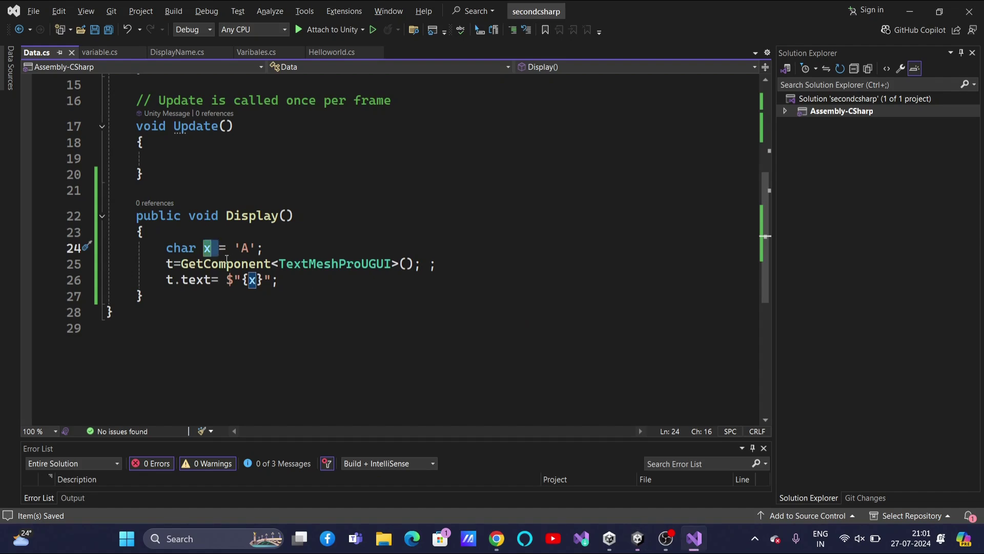
# - Select the char keyword in the Display method of the Data script in Visual Studio and consult the Datatypes slide
pyautogui.moveTo(197, 248); pyautogui.dragTo(169, 247)
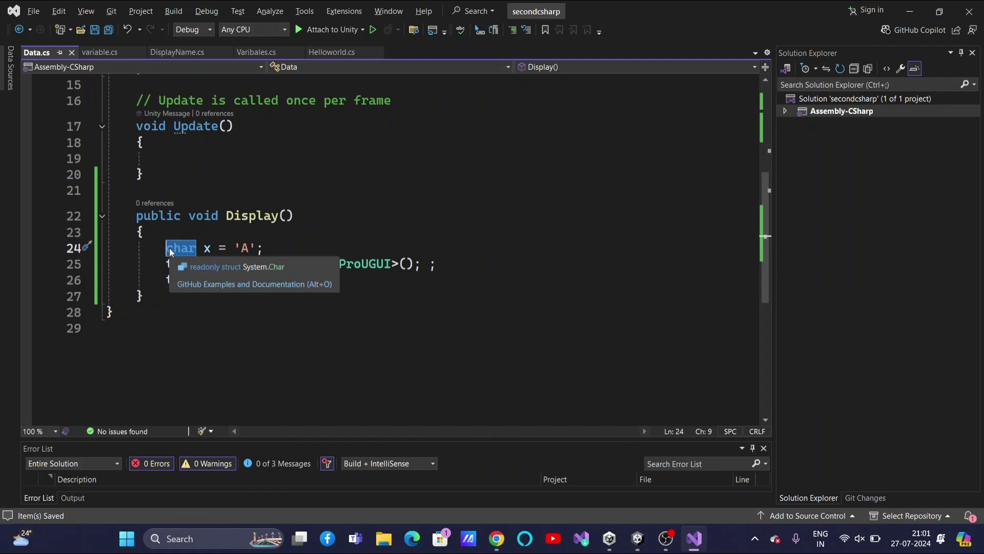
pyautogui.hotkey('alt', 'Tab')
pyautogui.hotkey('alt', 'Tab')
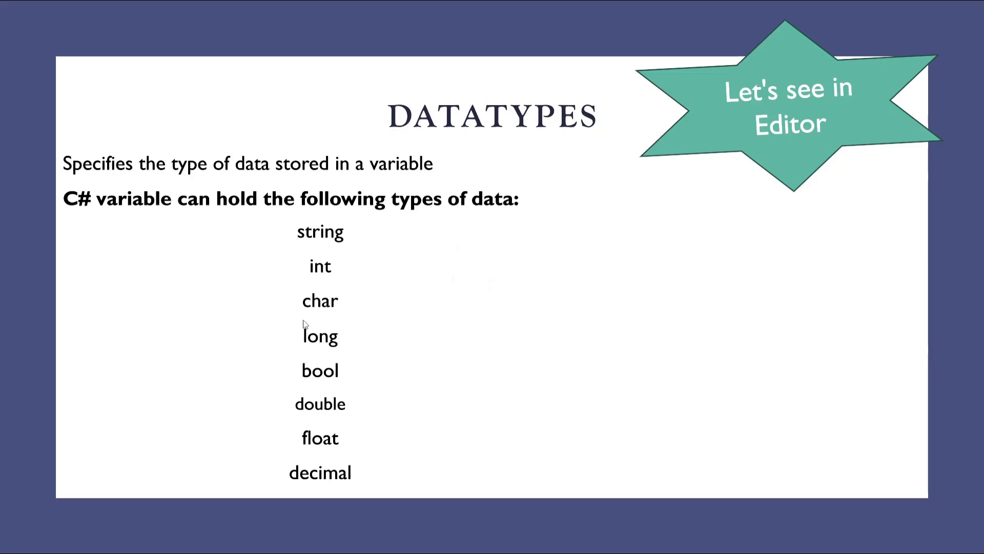